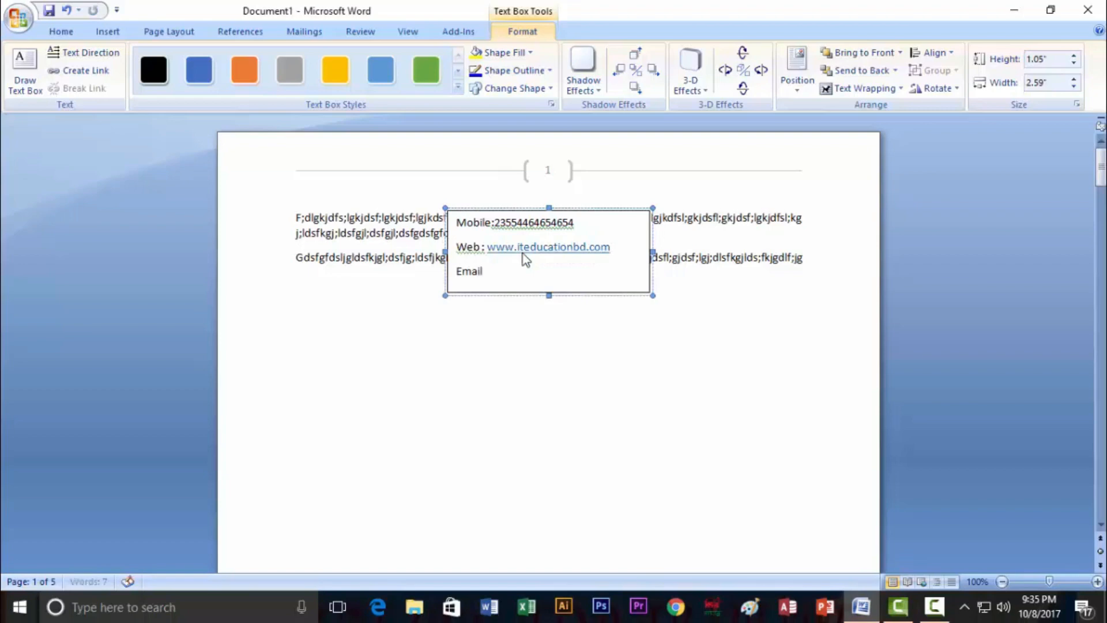
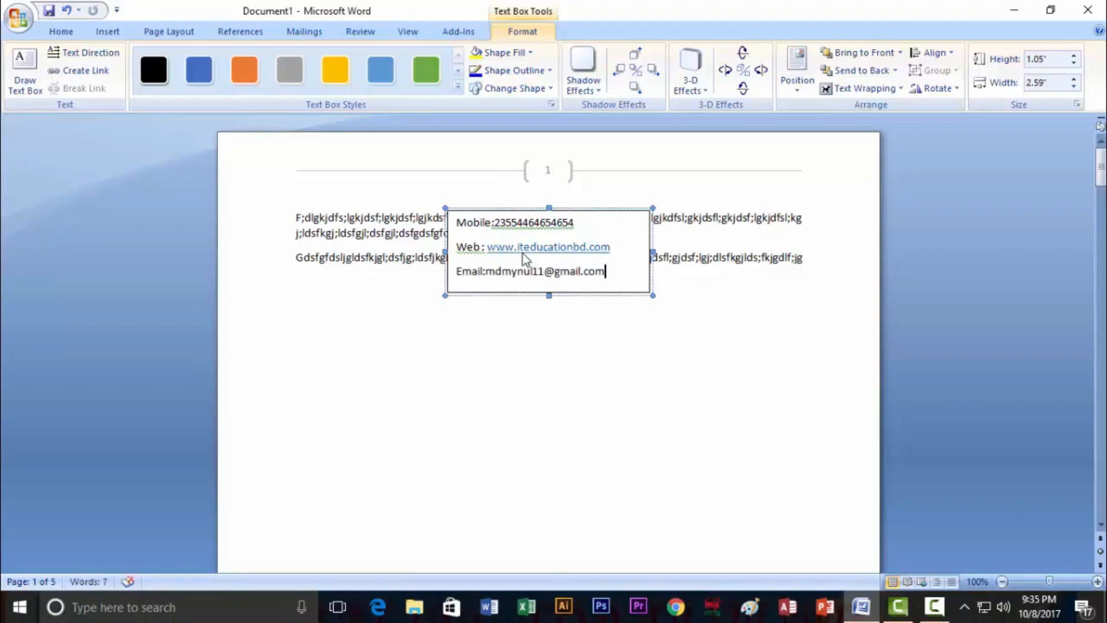
Complete the Email line with the e-mail address, shorten the box slightly, and select all three lines
mouse_move(549, 296)
left_mouse_down()
mouse_move(549, 276)
mouse_move(549, 292)
left_mouse_up()
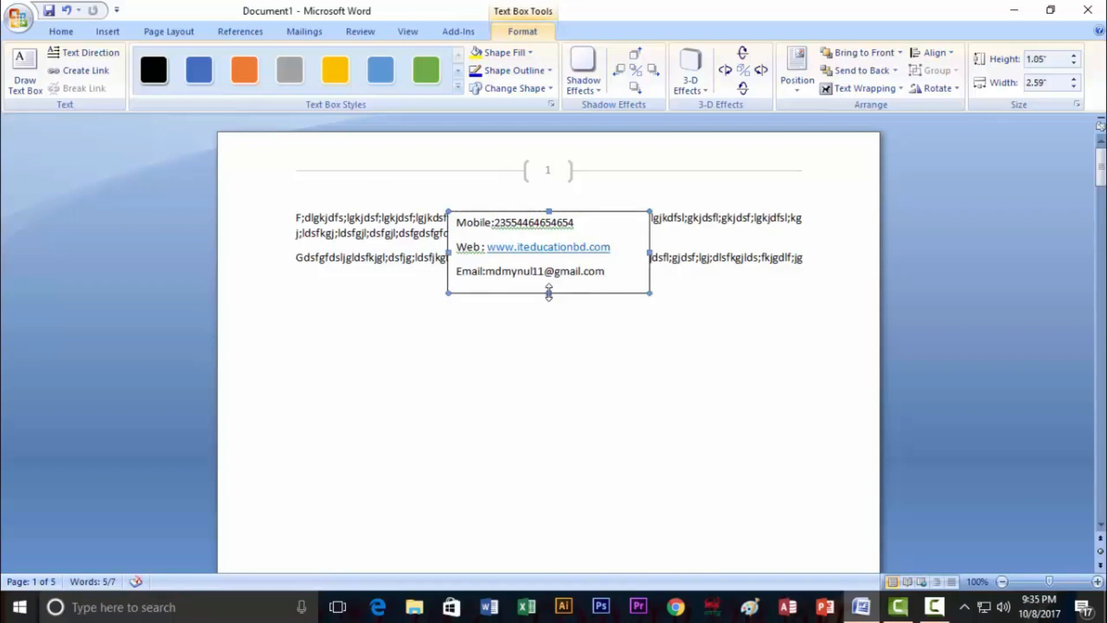
left_click_drag(609, 273, 464, 229)
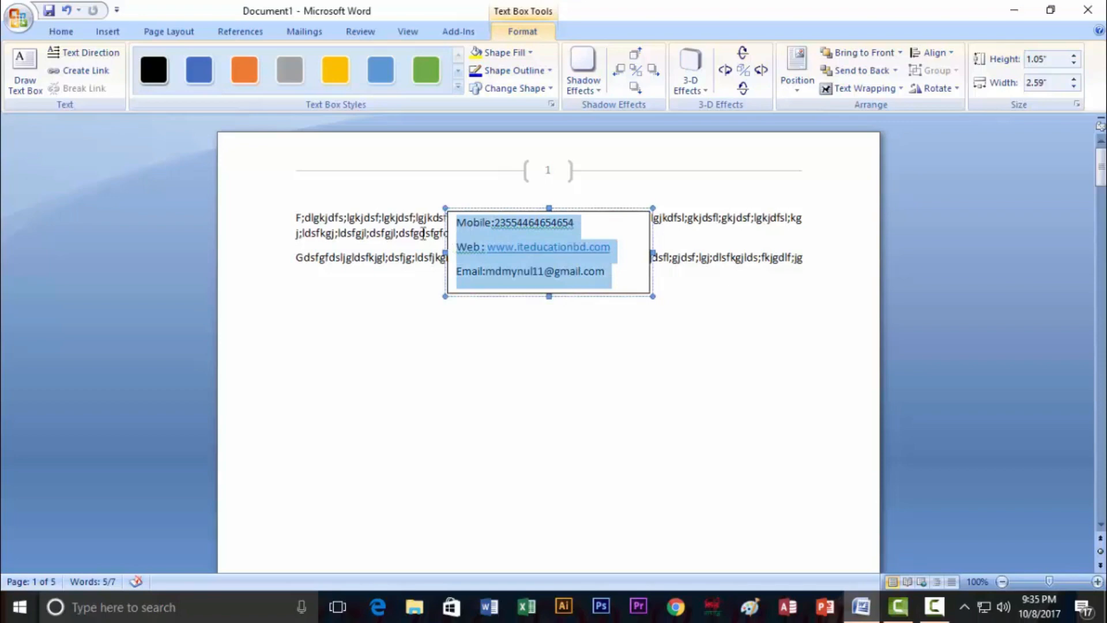
Set the Mobile, Web and Email lines to 0.5 multiple line spacing
left_click(69, 32)
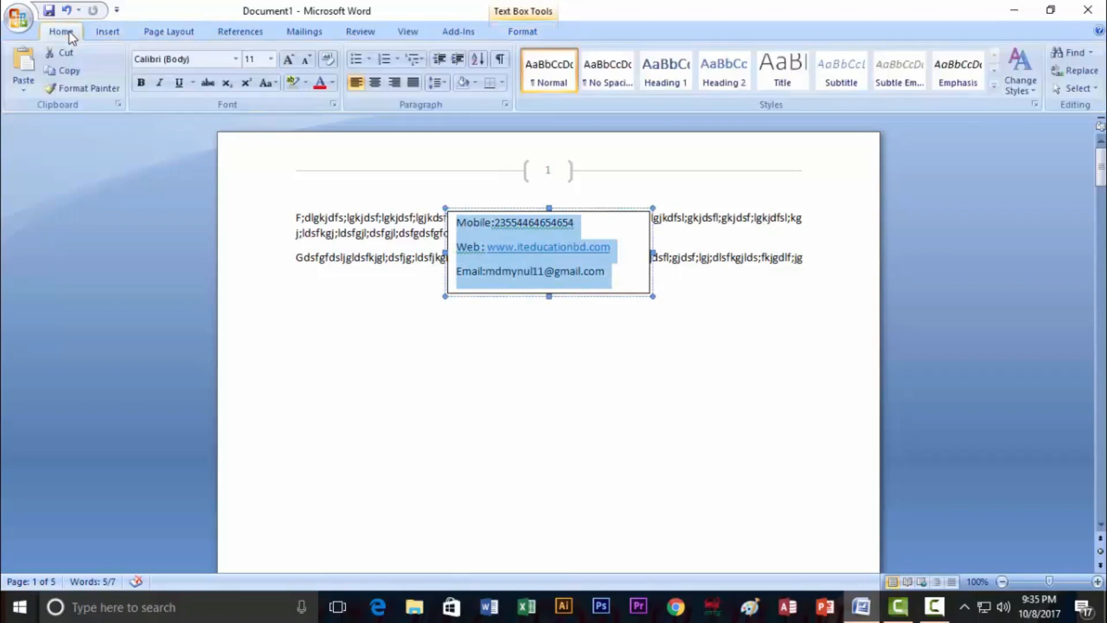
left_click(437, 82)
left_click(458, 102)
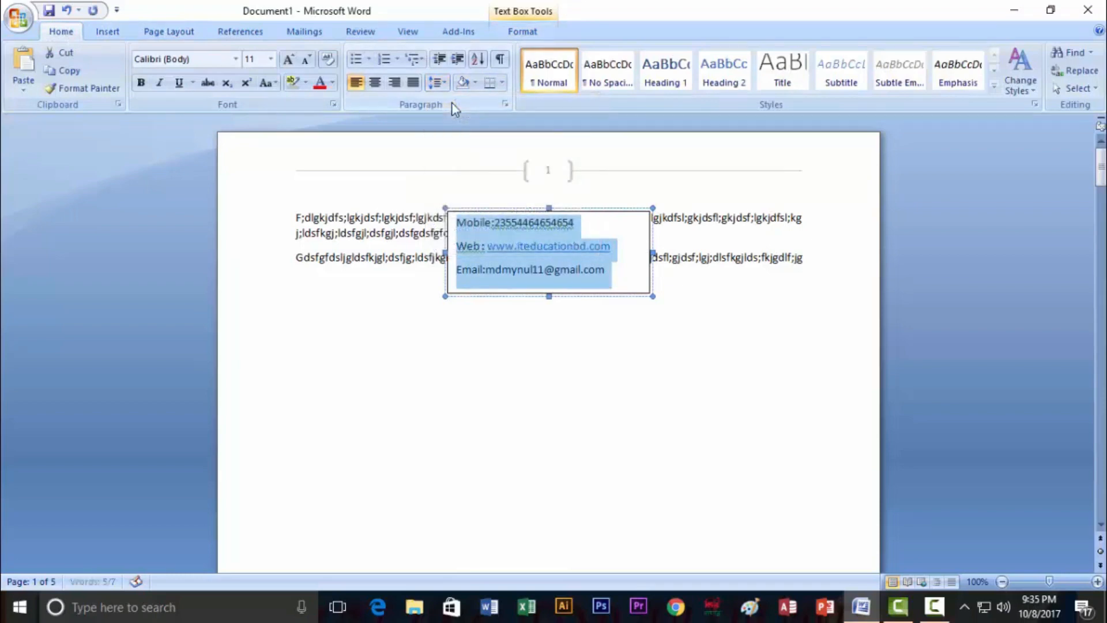
left_click(443, 83)
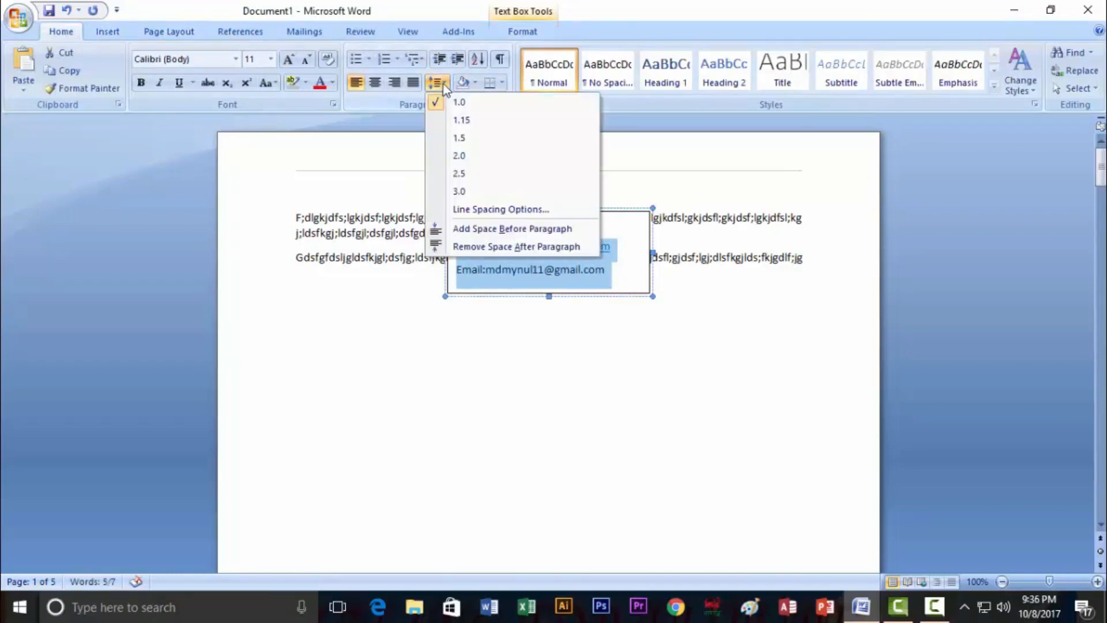
left_click(483, 210)
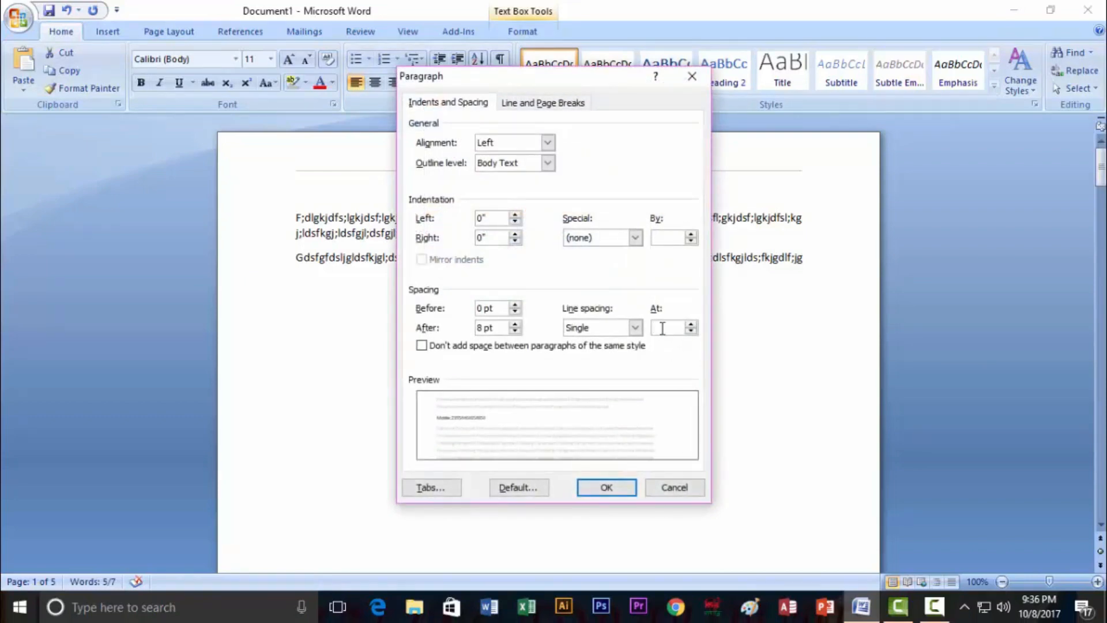
type("0.5")
left_click(610, 489)
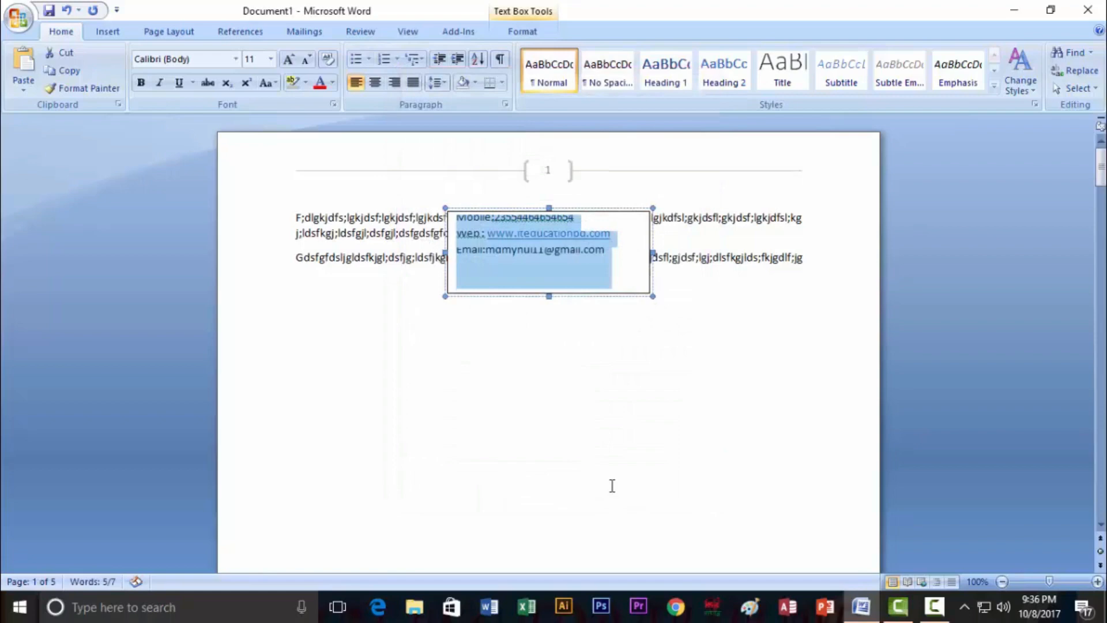
Make the text box shorter and narrower, and move it to the page's top-right corner
left_click(531, 267)
left_click(549, 295)
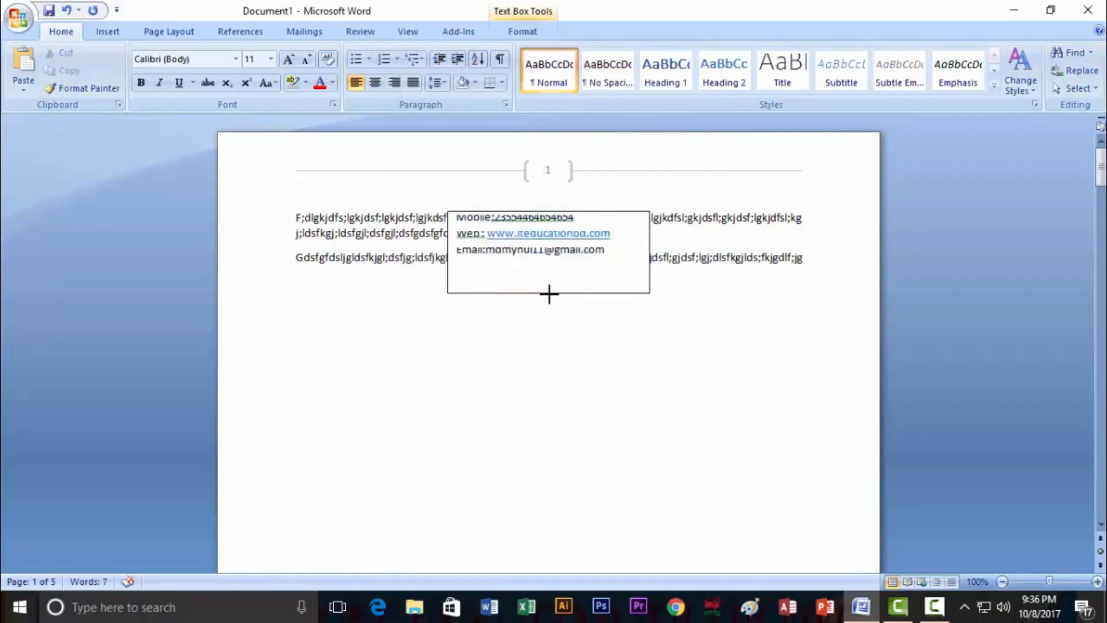
left_click_drag(549, 294, 542, 263)
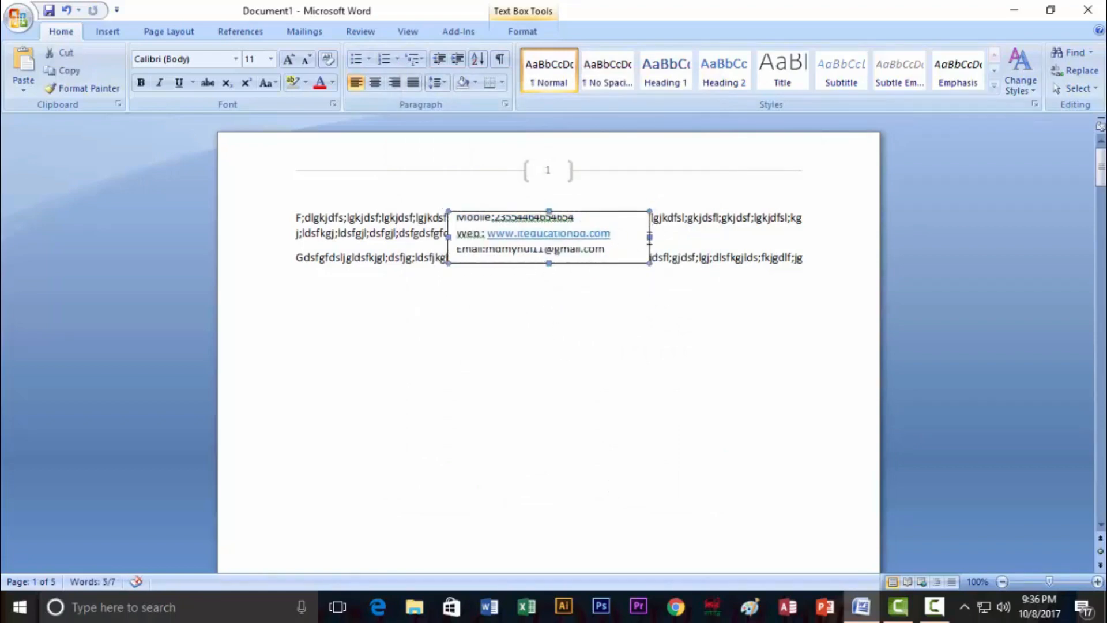
left_click_drag(650, 236, 622, 237)
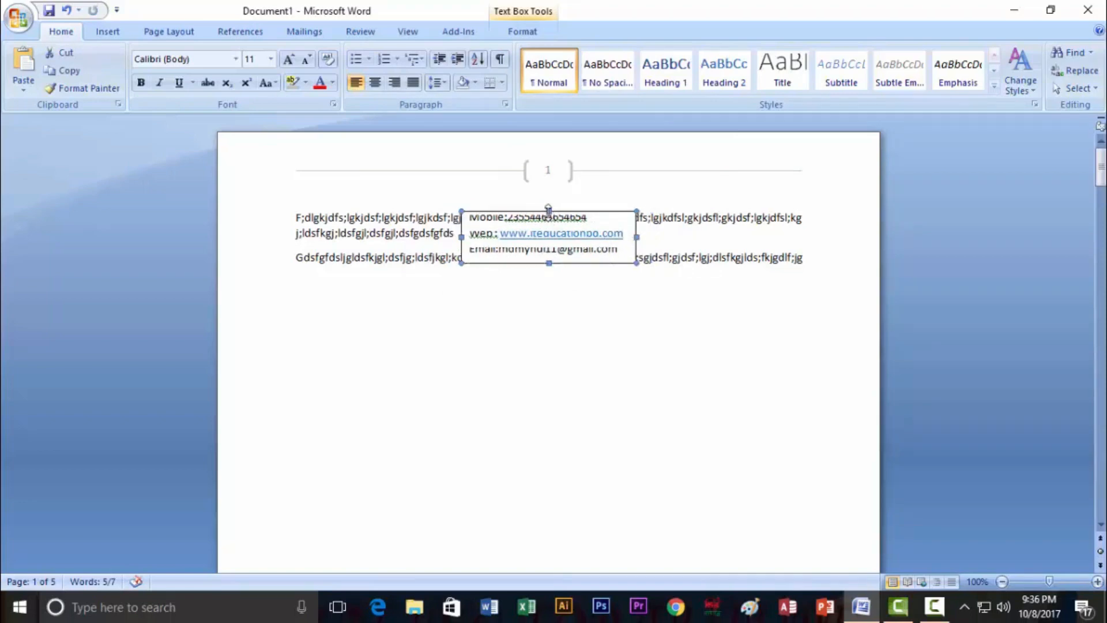
left_click_drag(533, 208, 760, 152)
key("Escape")
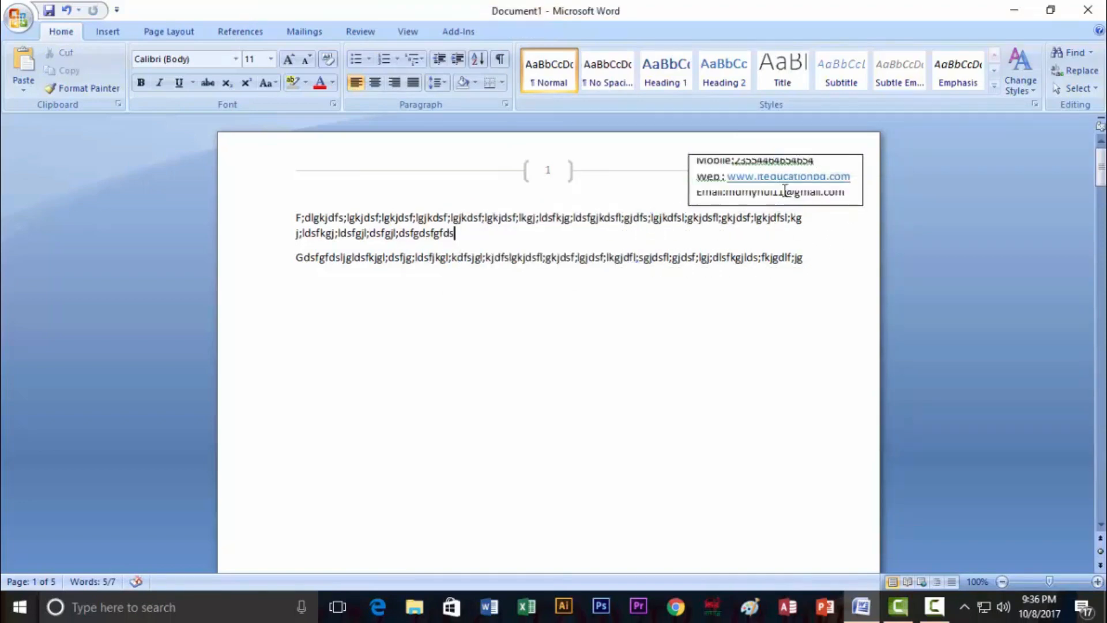
left_click(782, 176)
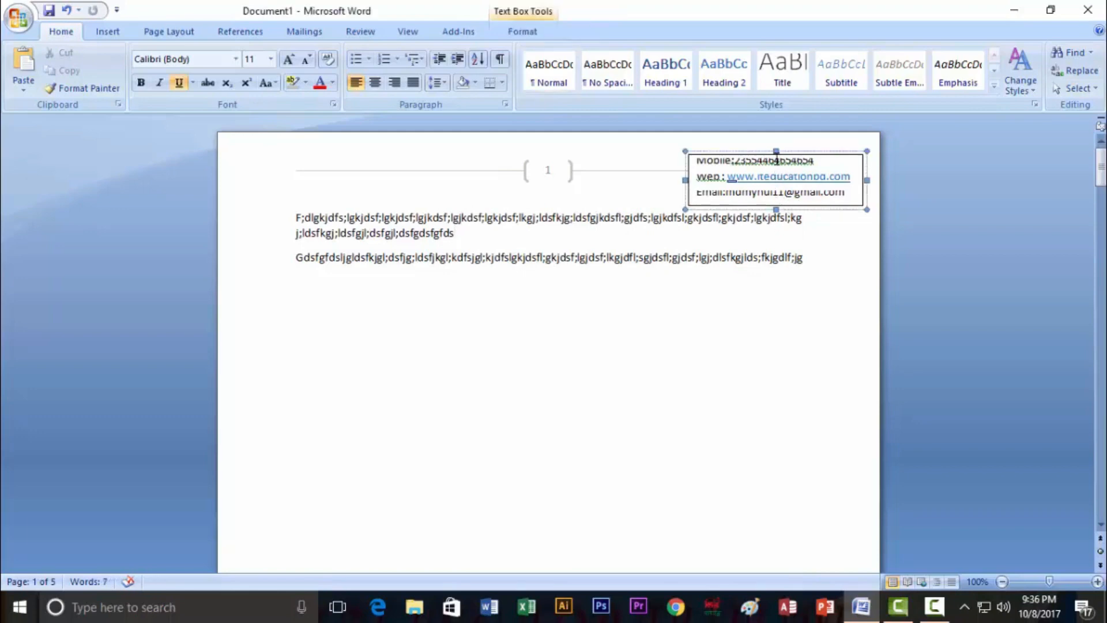
left_click_drag(776, 151, 774, 145)
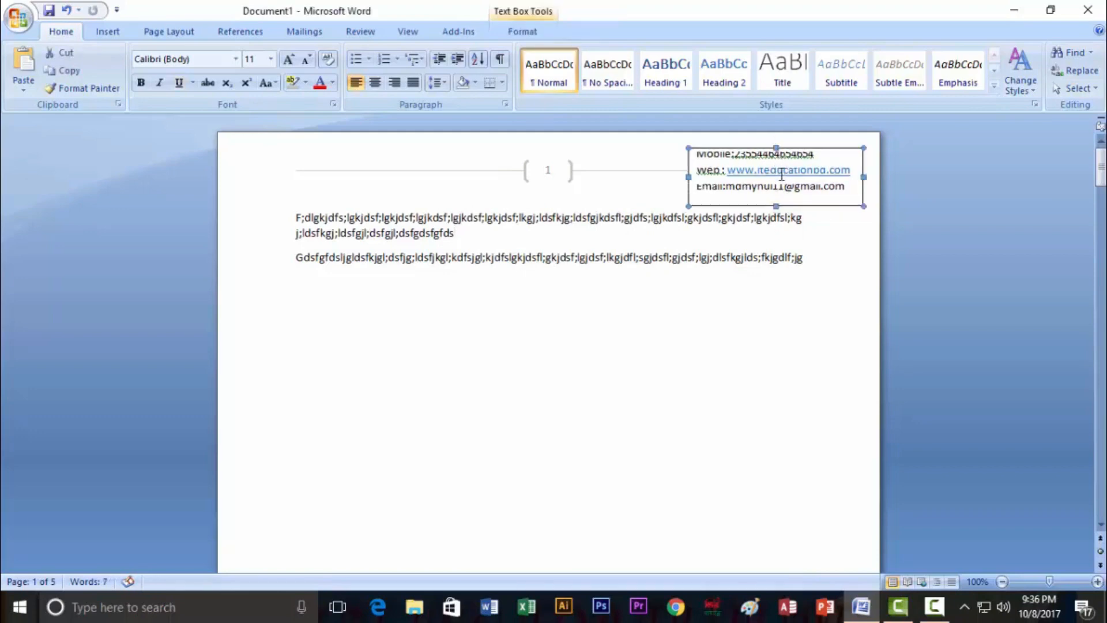
Enlarge the text box's height and delete all three contact lines inside it
left_click(782, 173)
left_click(698, 156)
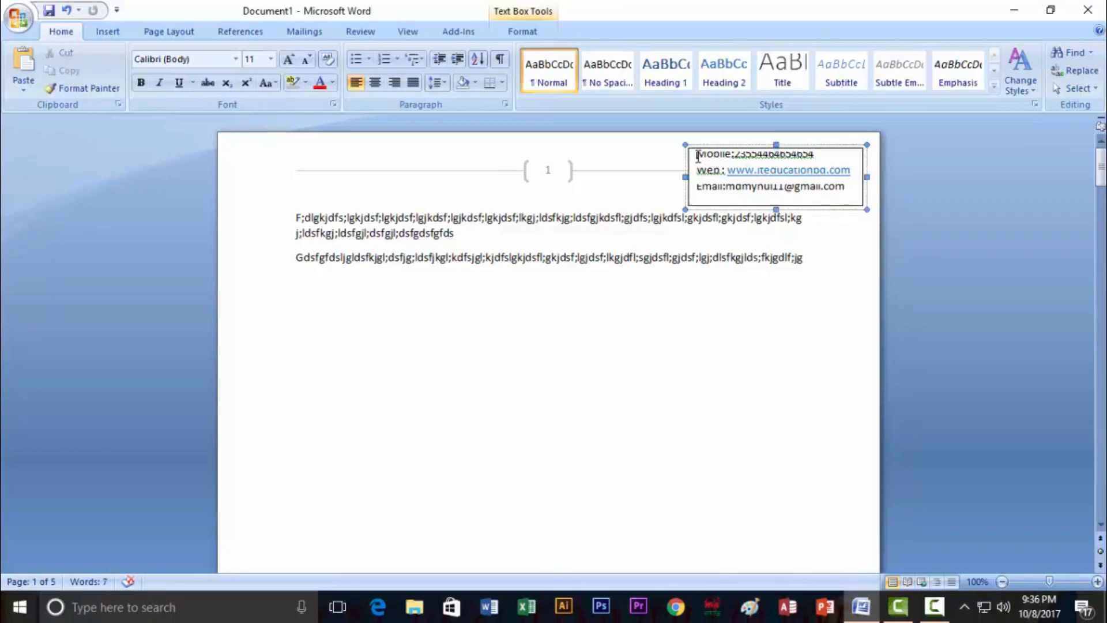
key("Return")
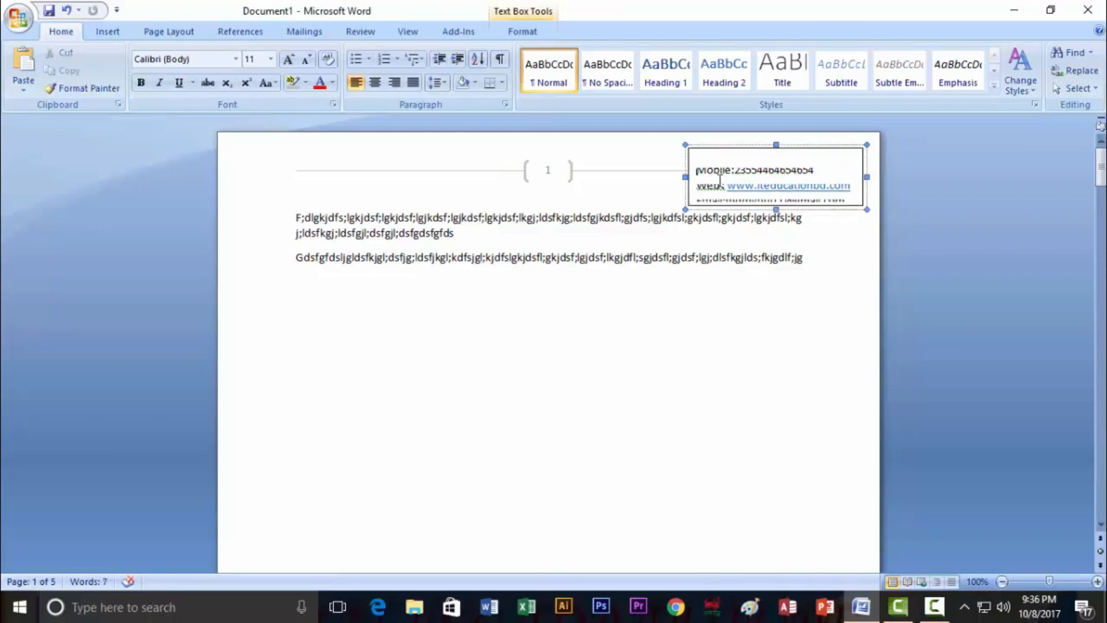
key("BackSpace")
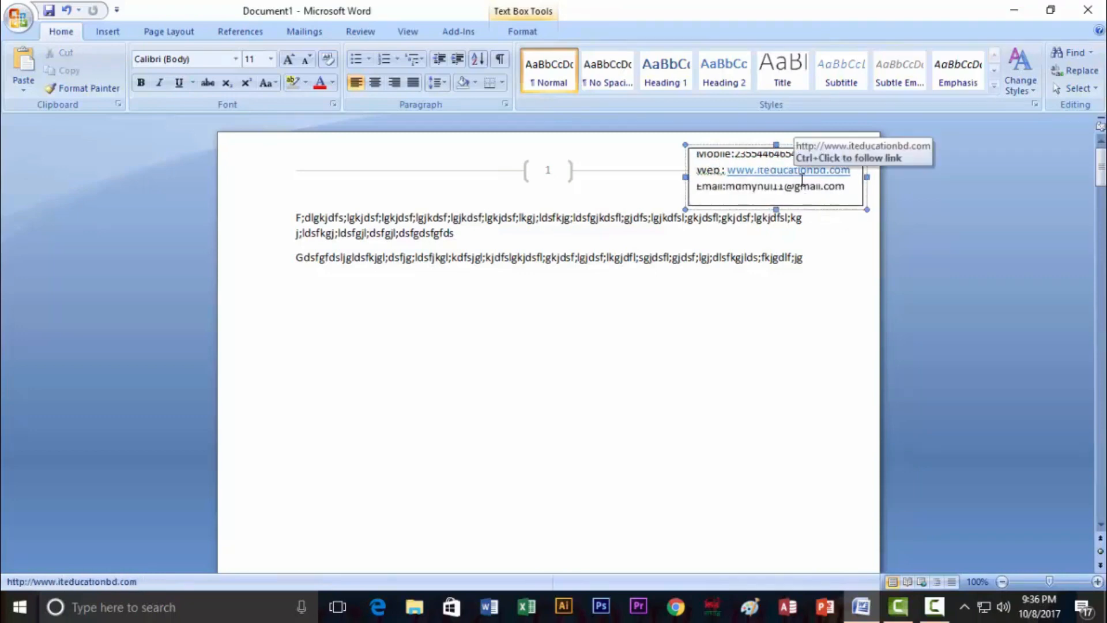
left_click_drag(776, 209, 777, 268)
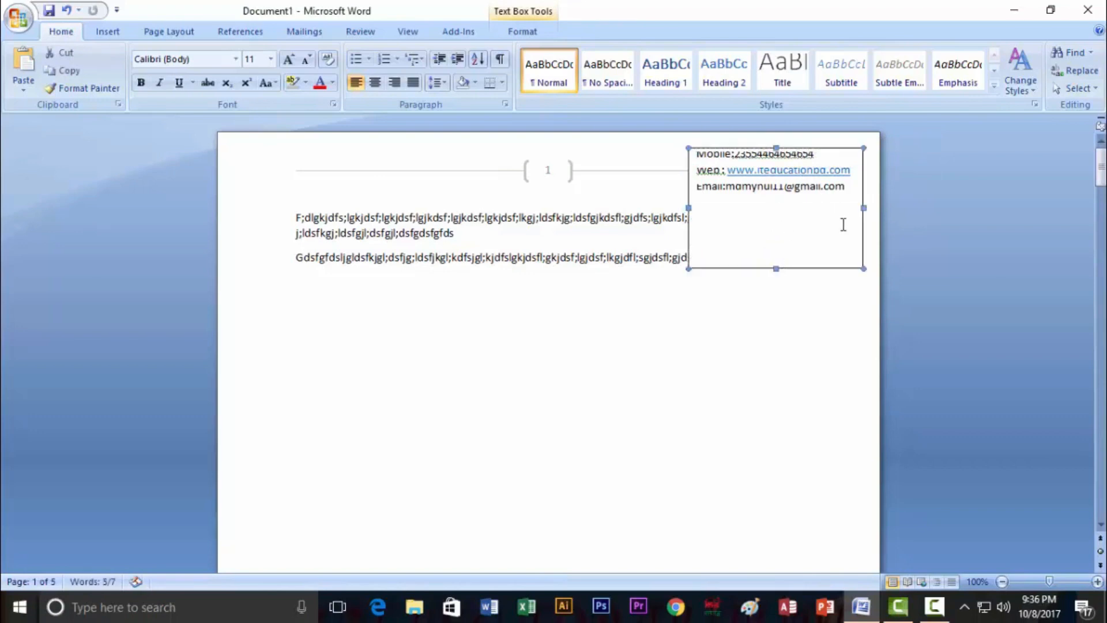
key("ctrl+a")
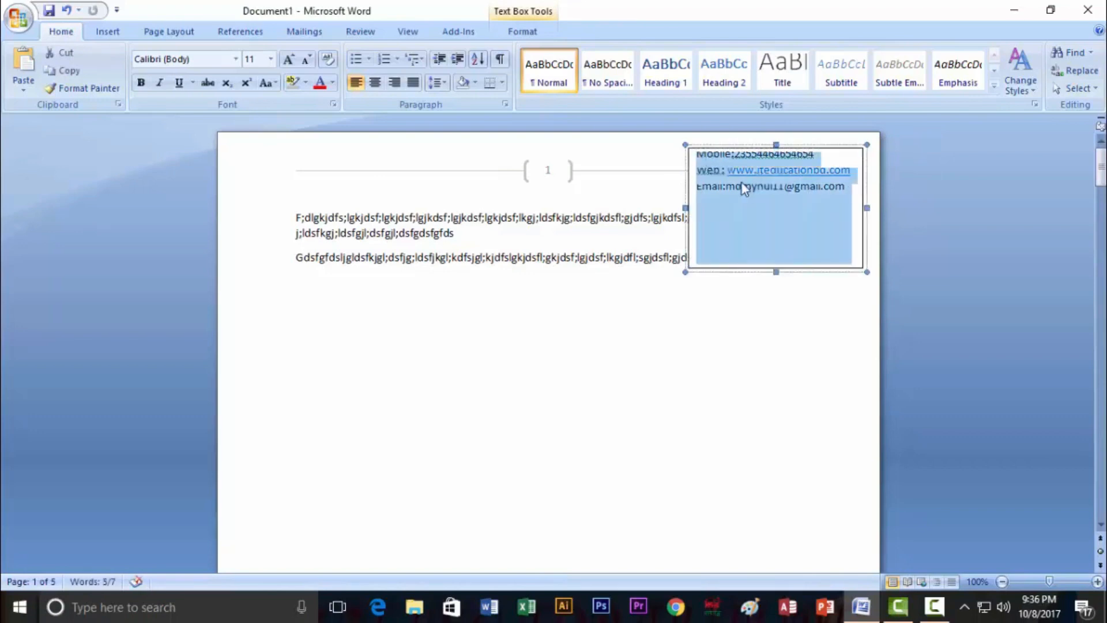
key("Delete")
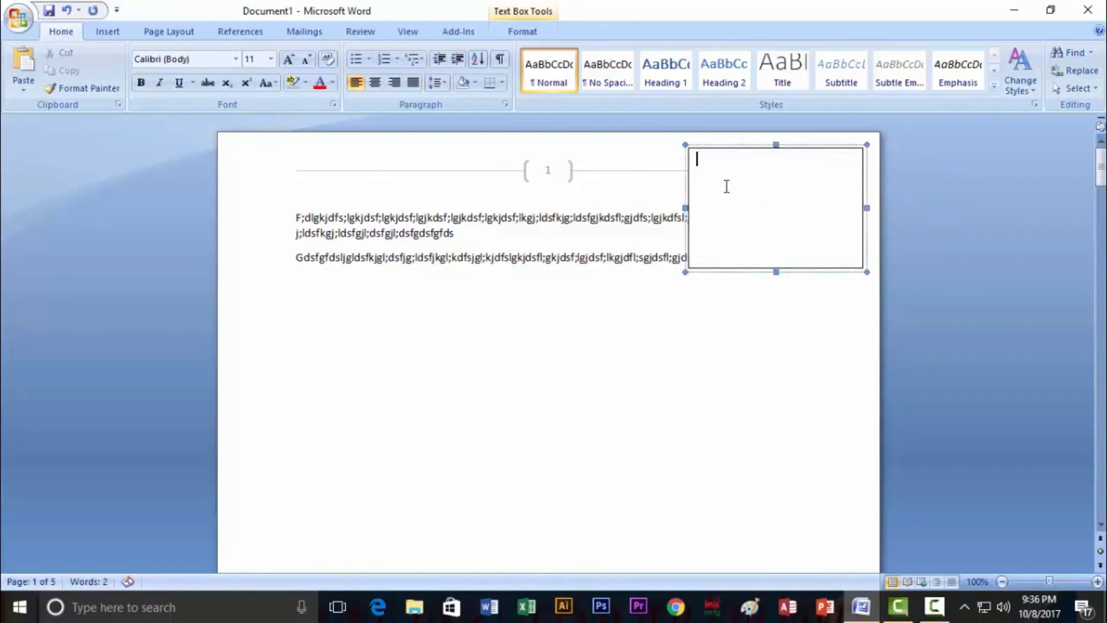
Narrow the empty box, then insert a Desktop photo, stretch it, and delete it again
left_click_drag(861, 208, 829, 208)
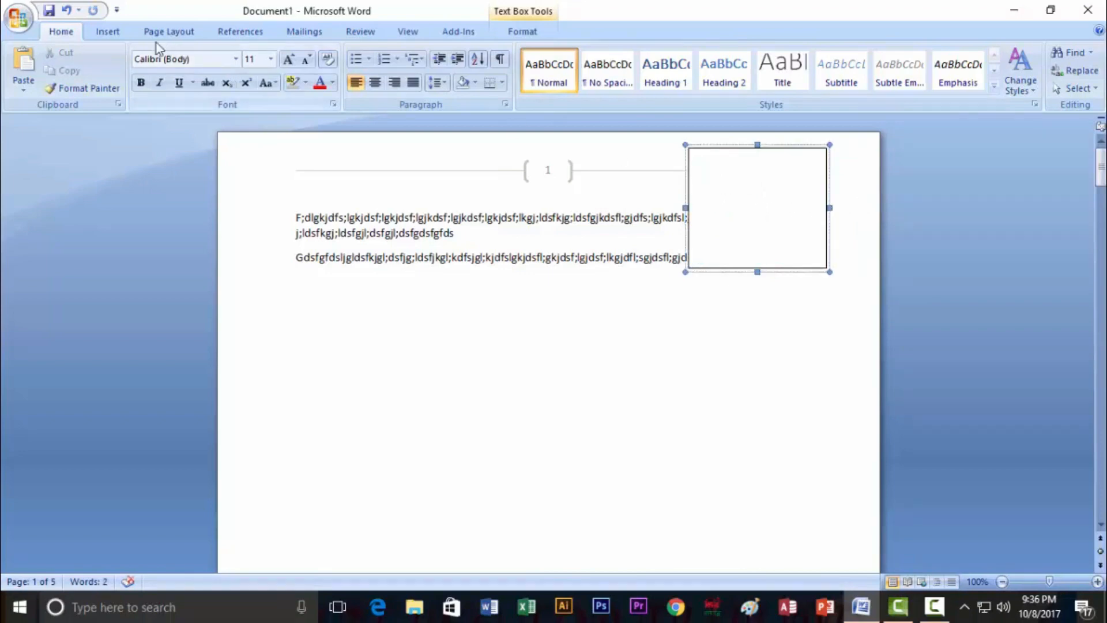
left_click(108, 32)
left_click(176, 68)
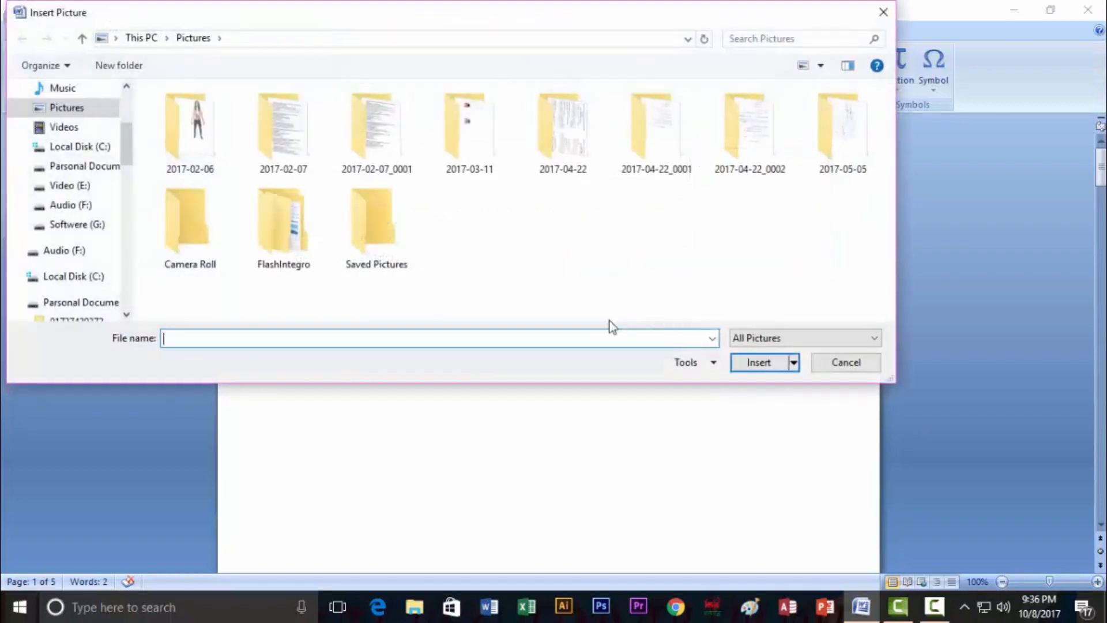
left_click_drag(126, 164, 126, 139)
left_click(69, 141)
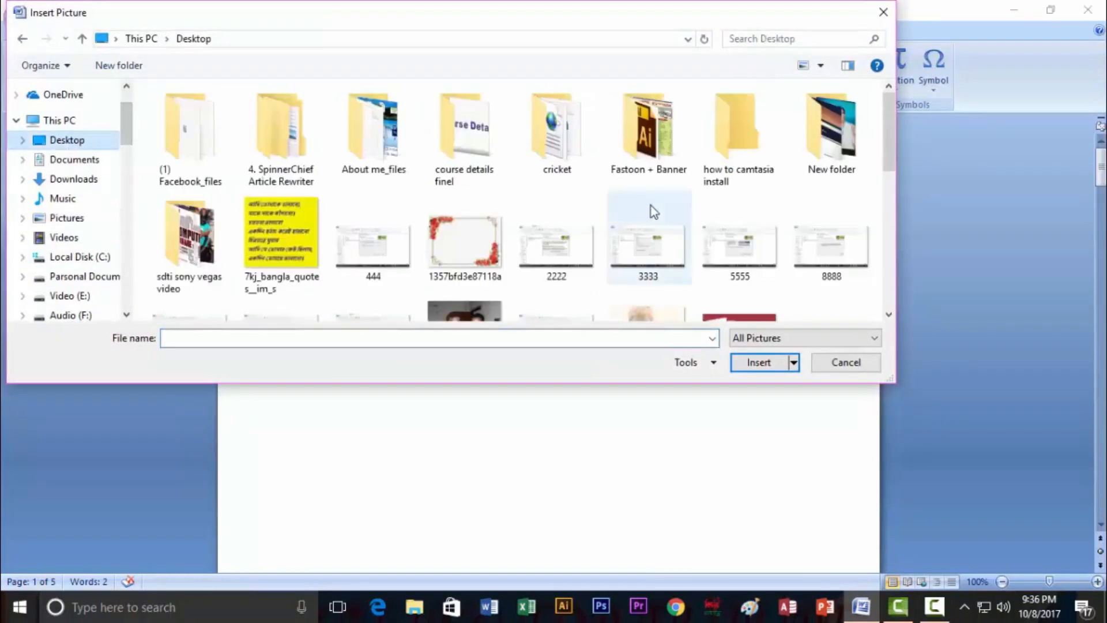
left_click(484, 314)
left_click(755, 362)
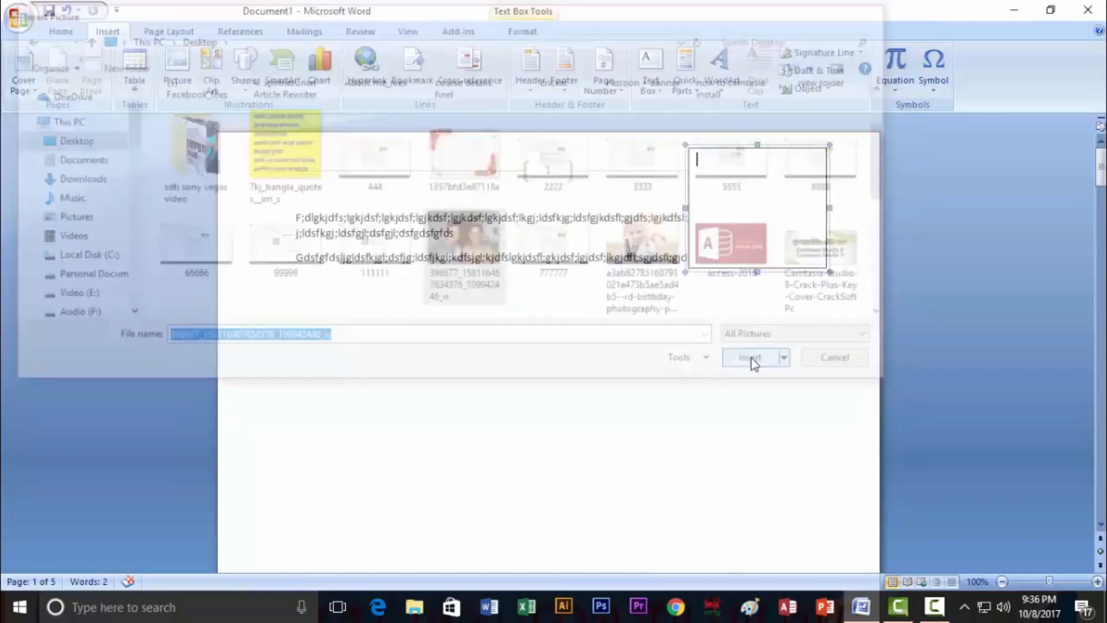
left_click_drag(757, 242, 757, 258)
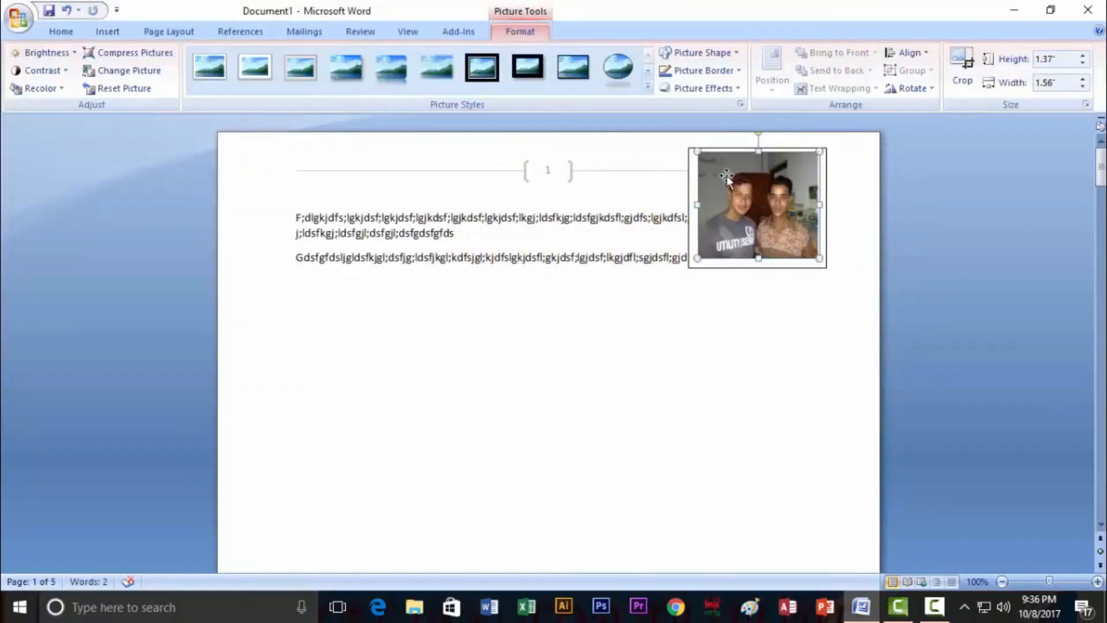
key("Delete")
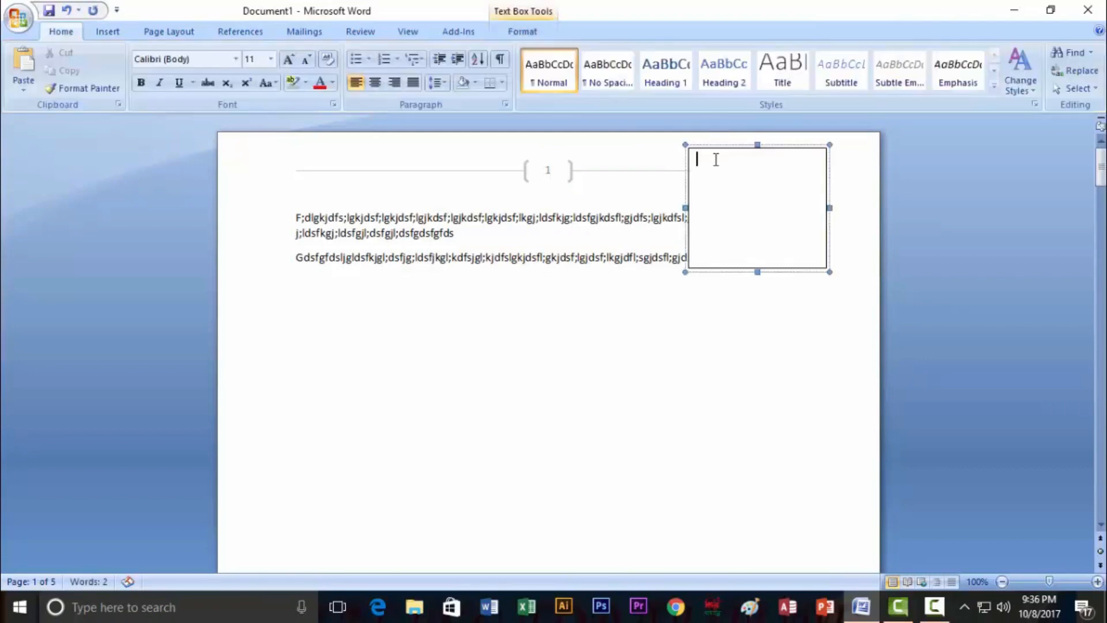
Type the lines 'Fdhdfhf' and 'Fdhf' in the text box, removing the extra lines
left_click(740, 209)
type("fdhdfhfh")
key("Return")
type("fdhf")
key("Return")
key("Return")
type("fh")
key("Return")
left_click_drag(713, 254, 695, 228)
key("BackSpace")
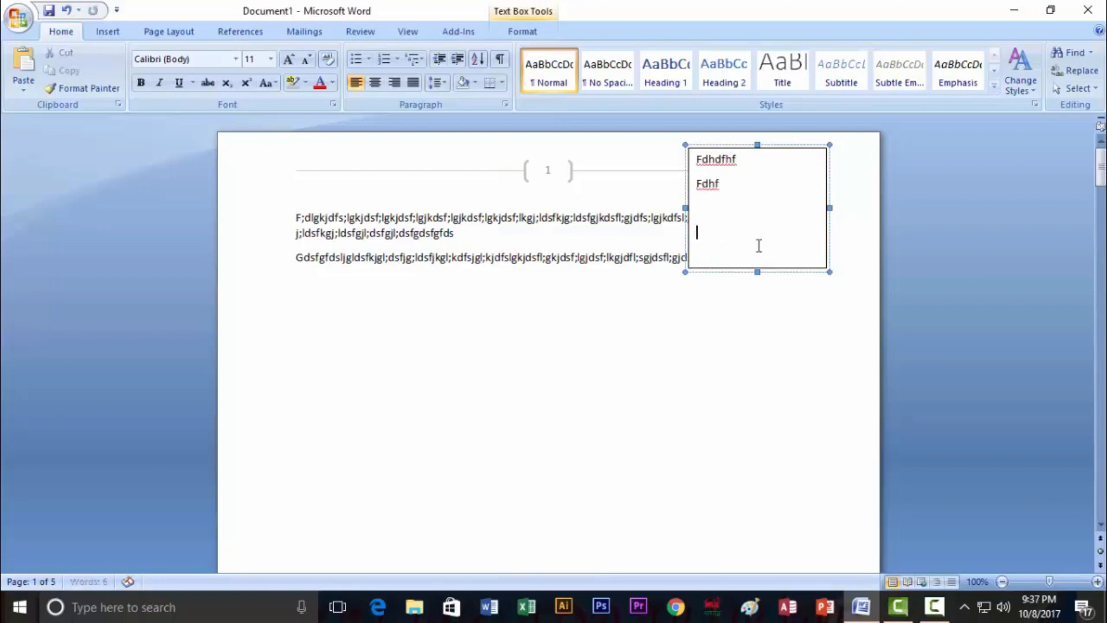
Shorten the text box to fit its two lines and select it as an object
left_click_drag(755, 250, 747, 196)
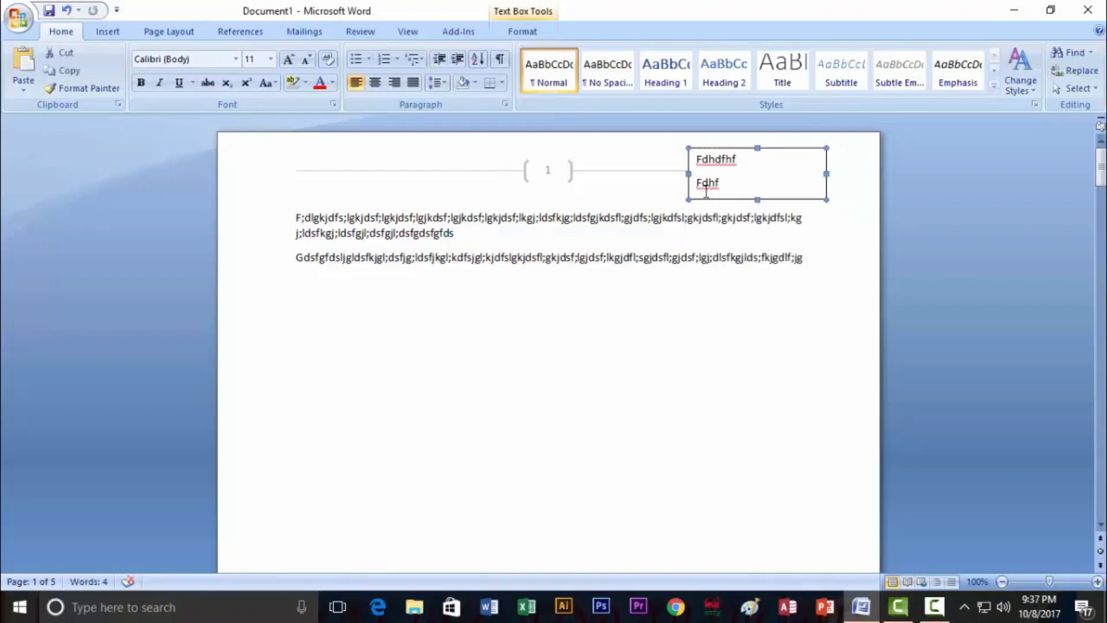
left_click(753, 338)
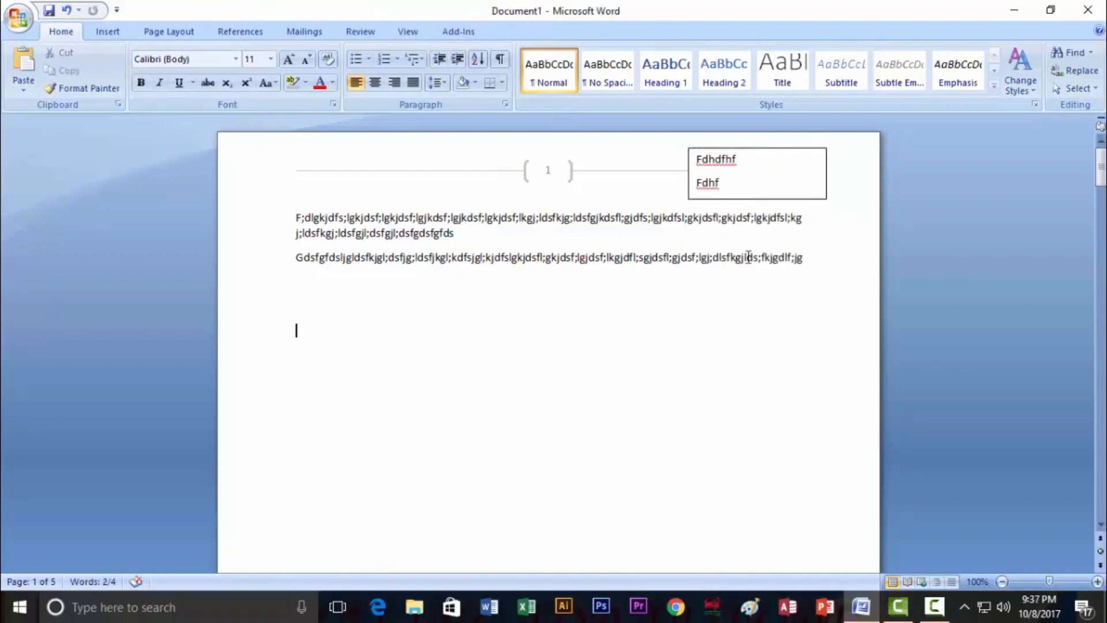
left_click(753, 197)
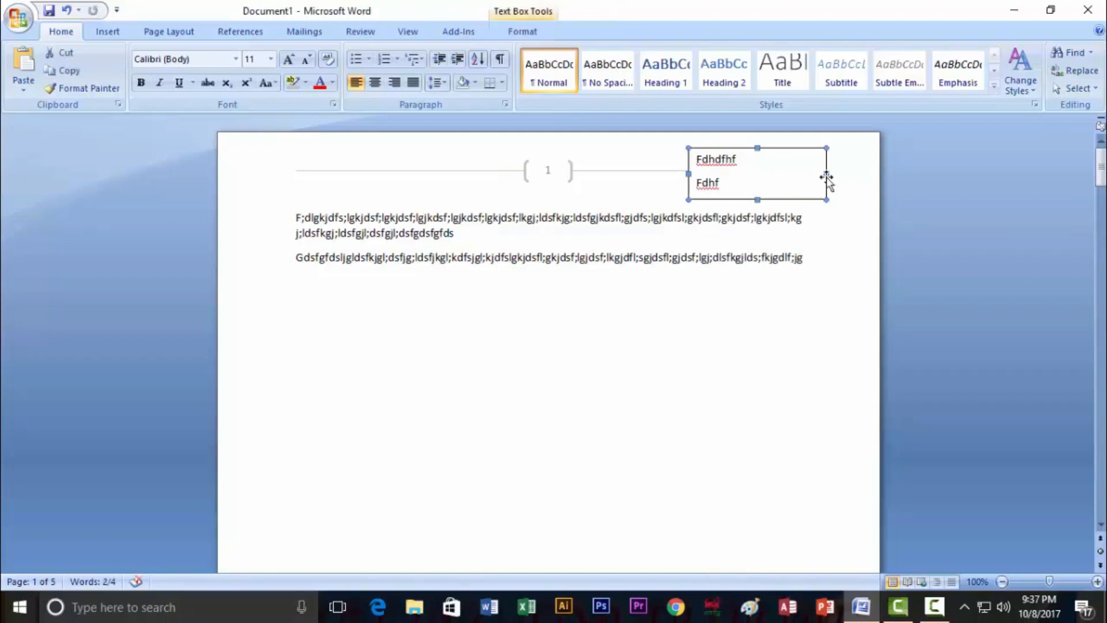
Set the text box's fill and line colours to No Color in Format Text Box
right_click(827, 178)
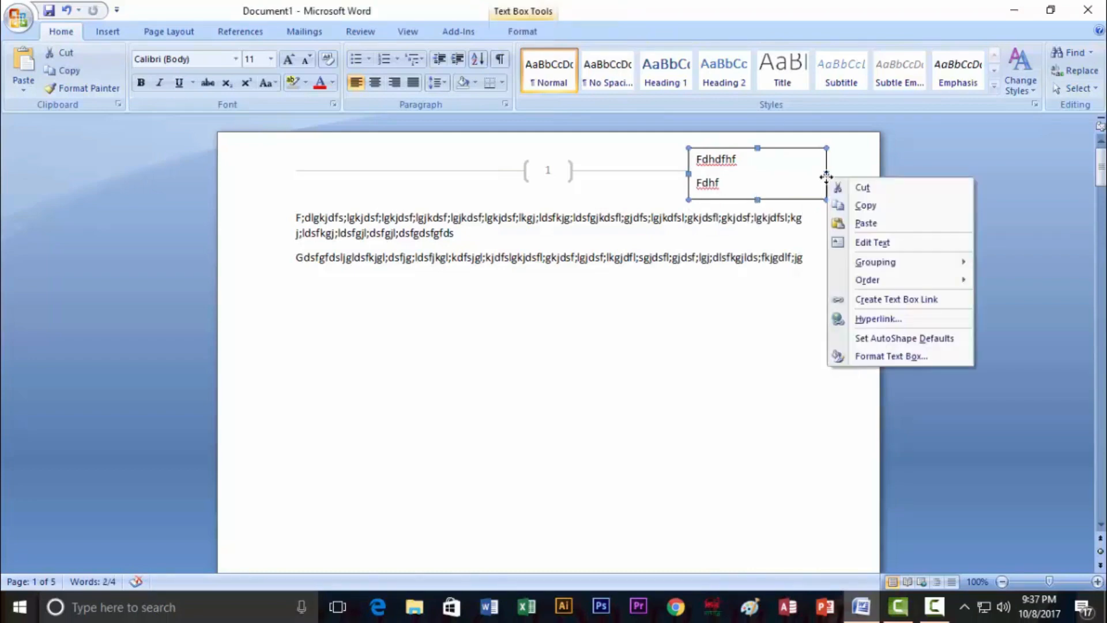
left_click(878, 354)
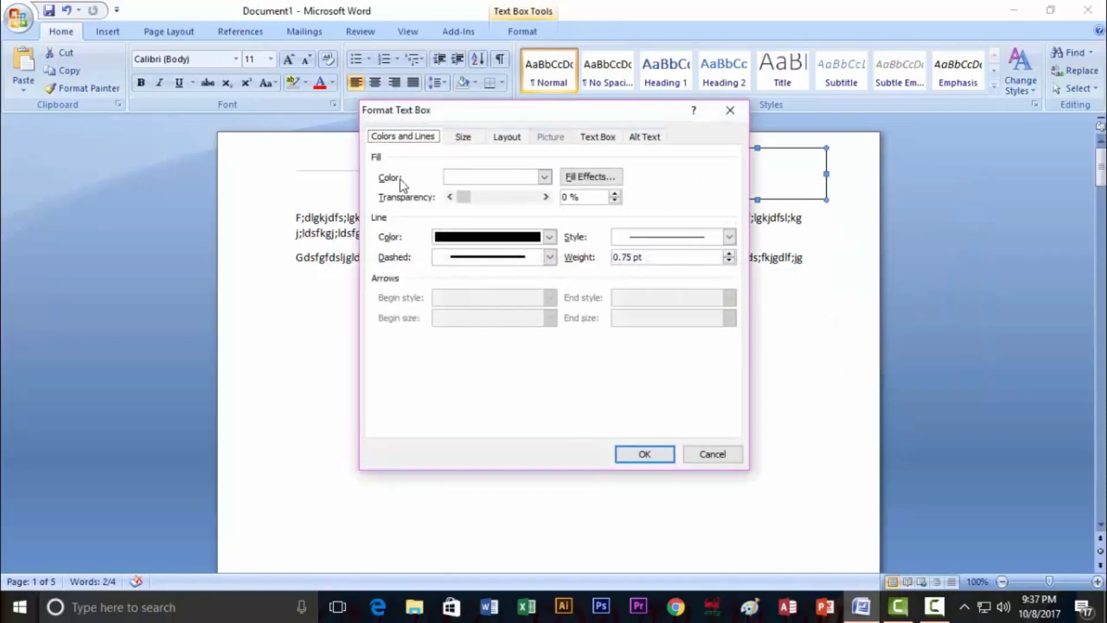
left_click(545, 177)
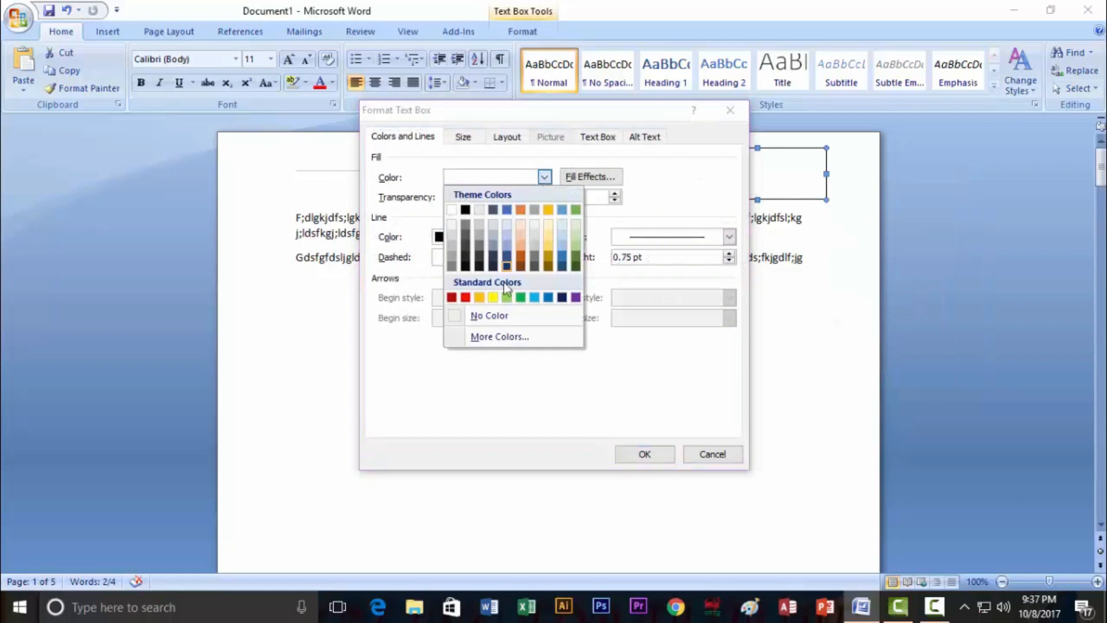
left_click(497, 316)
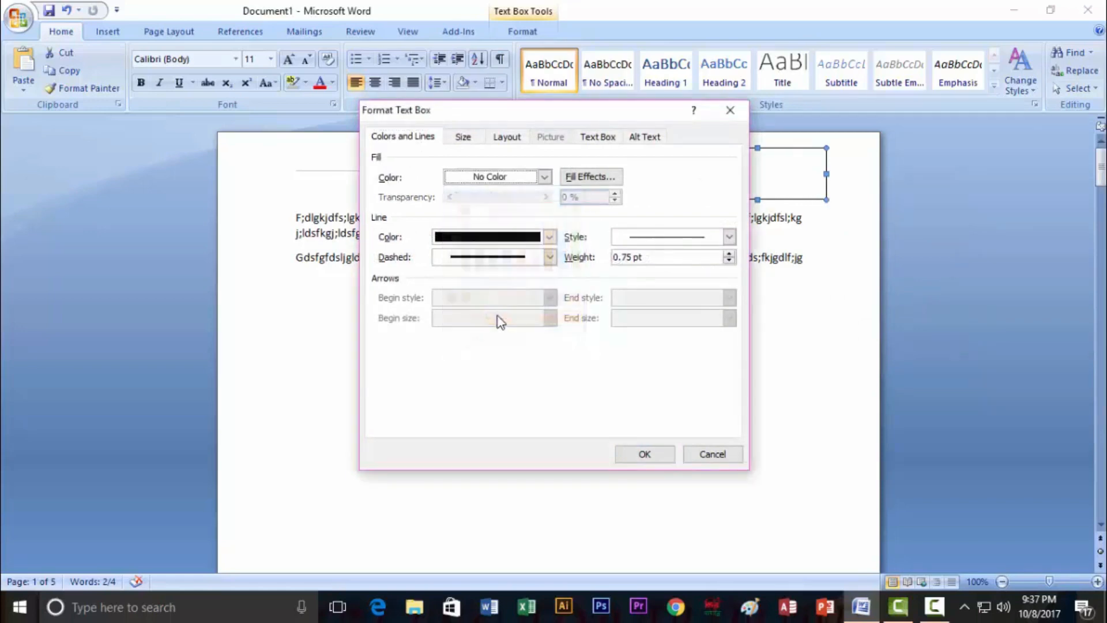
left_click(552, 237)
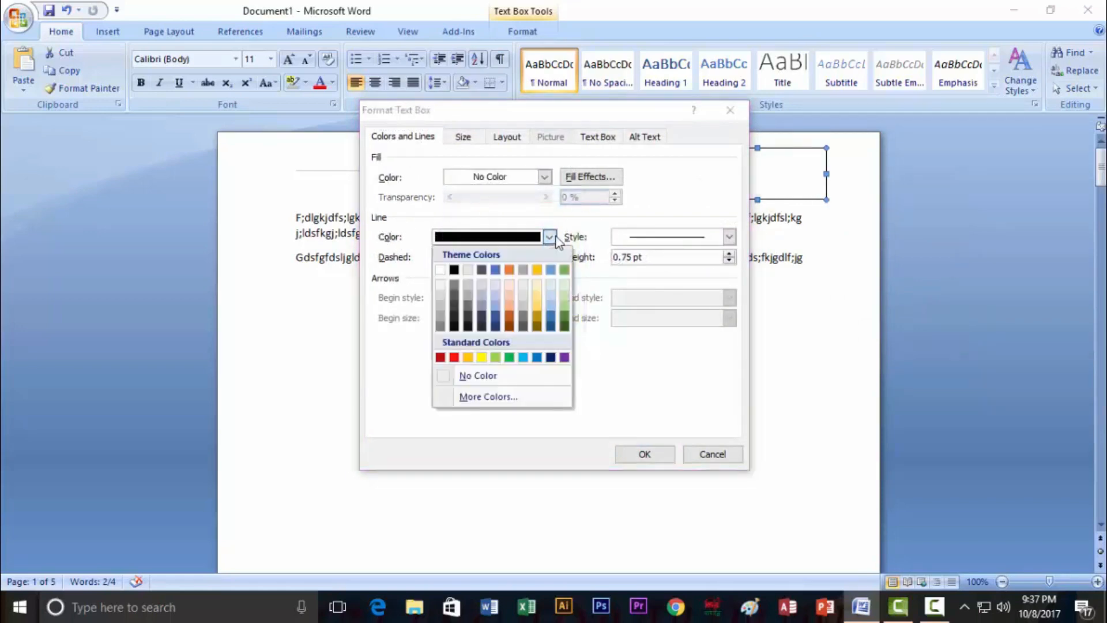
left_click(474, 376)
left_click(645, 455)
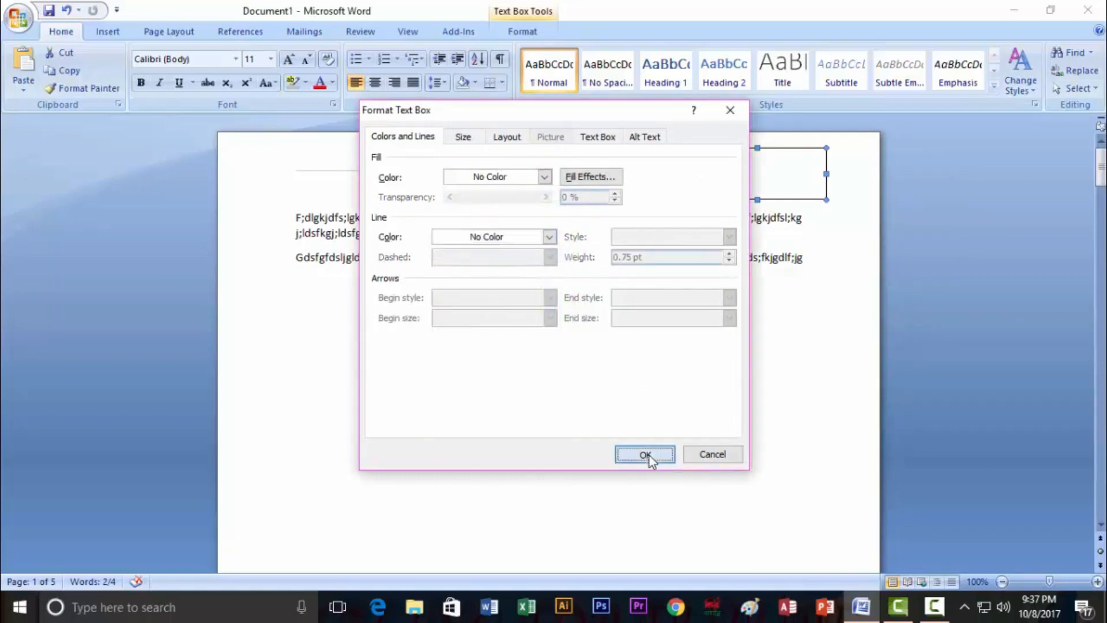
left_click(854, 265)
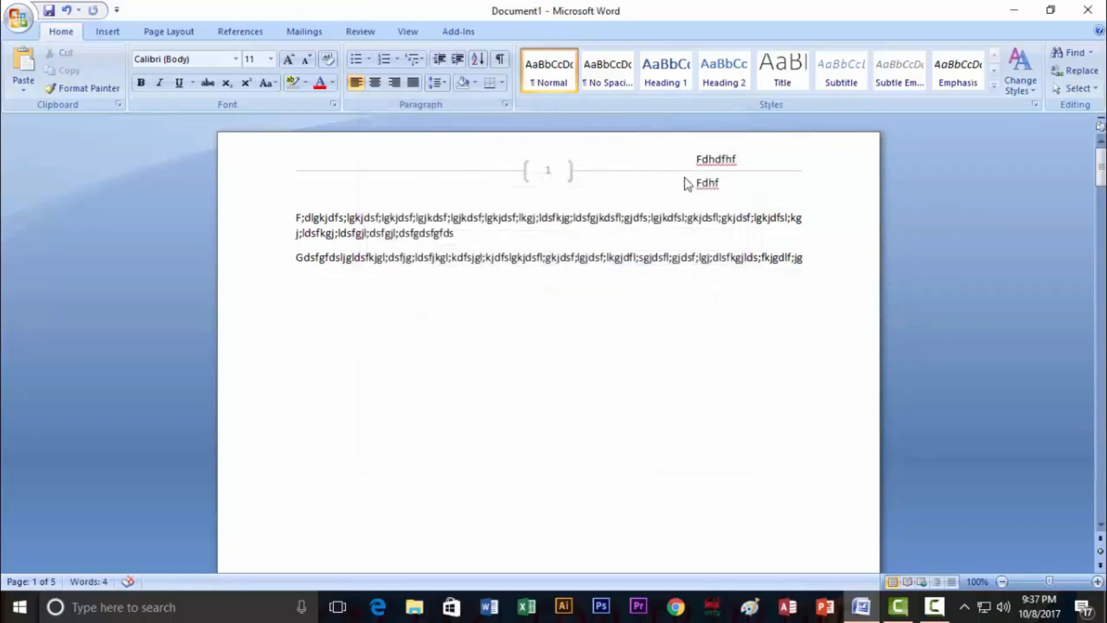
left_click(725, 158)
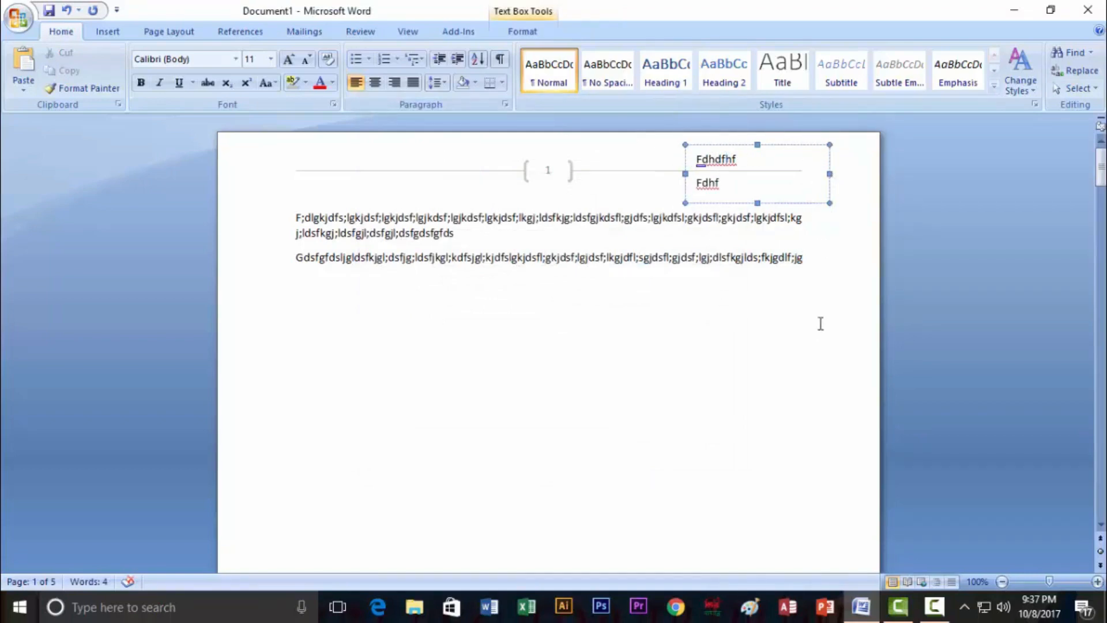
Give the text box a black outline and a grey fill
right_click(831, 175)
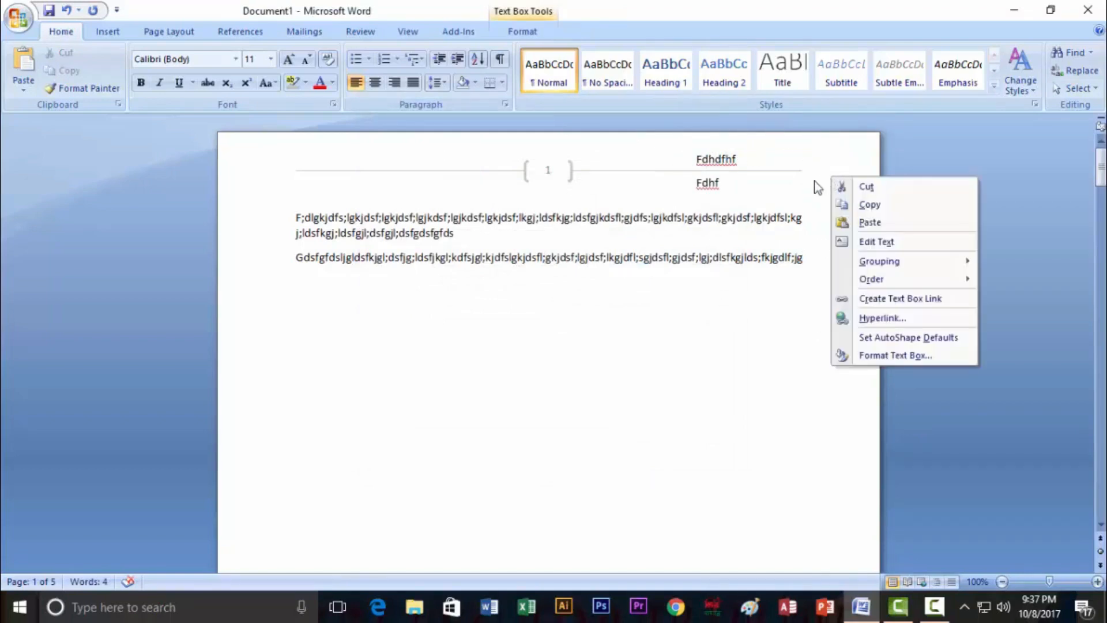
left_click(875, 355)
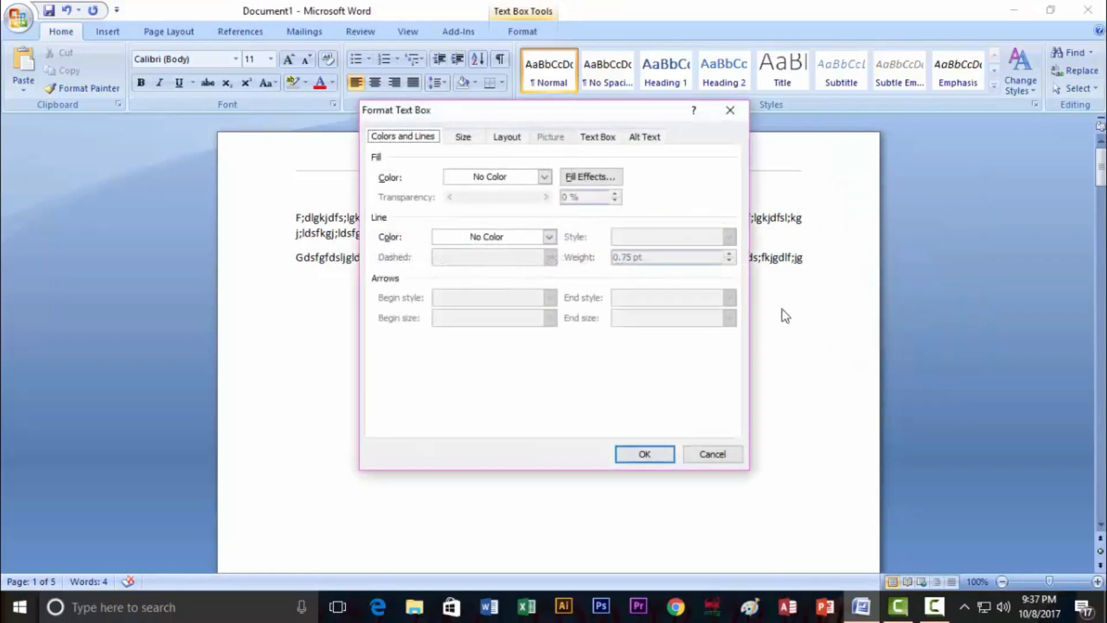
left_click(544, 176)
left_click(466, 210)
left_click(550, 236)
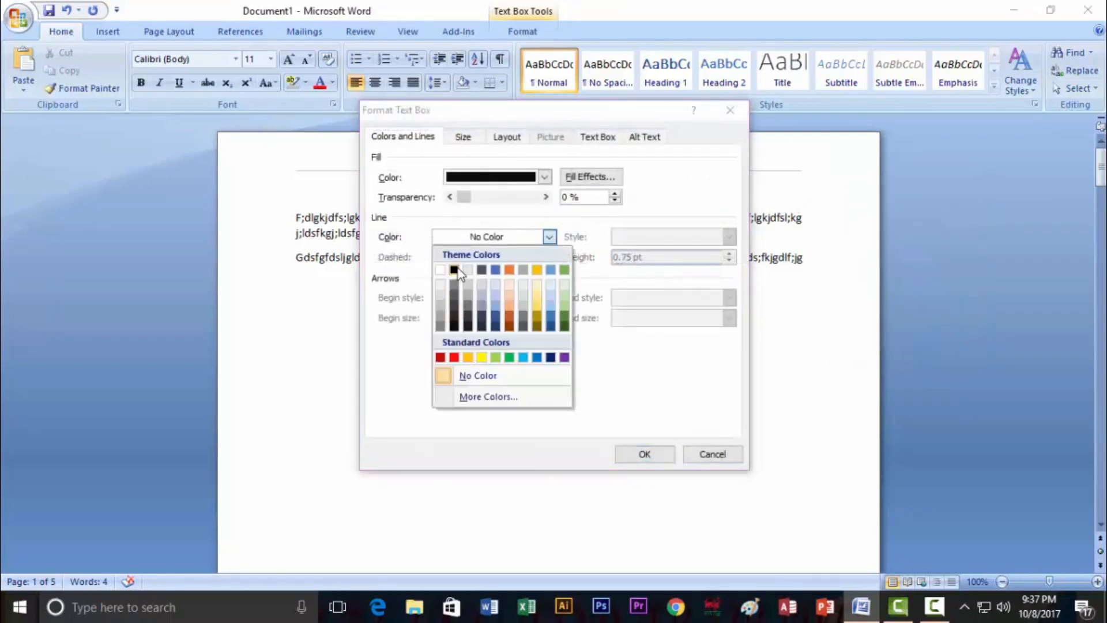
left_click(455, 317)
left_click(545, 178)
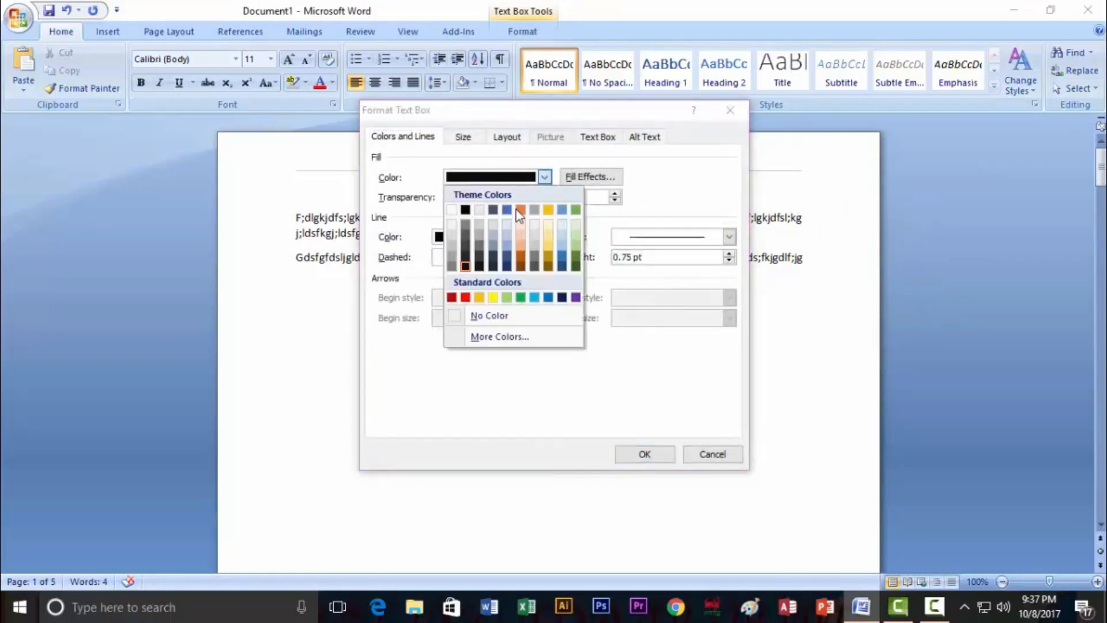
left_click(479, 254)
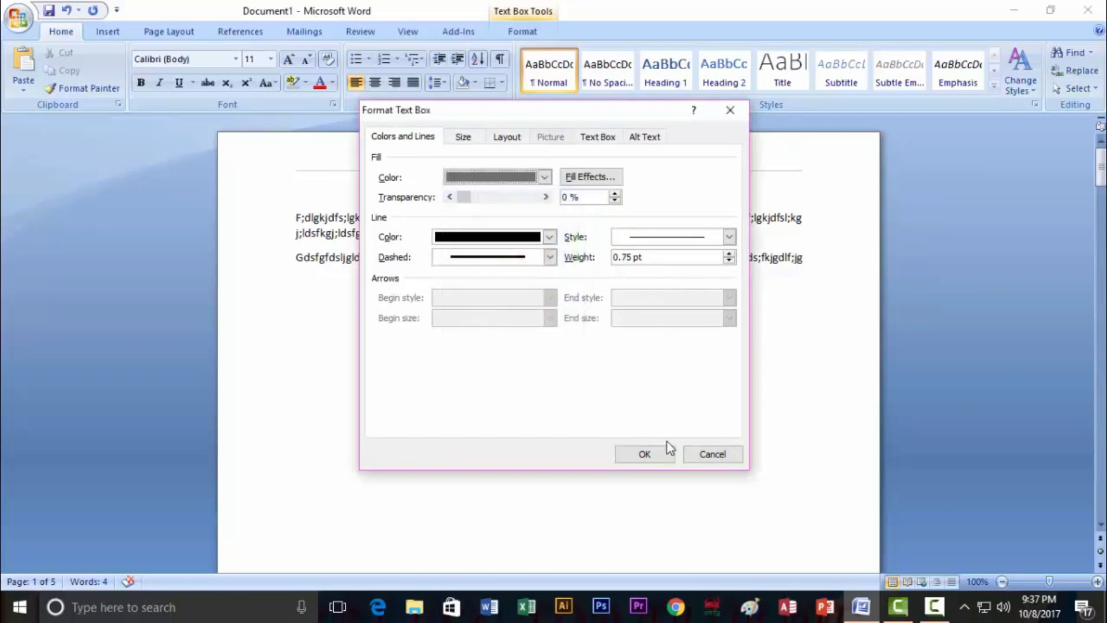
left_click(666, 450)
left_click(865, 324)
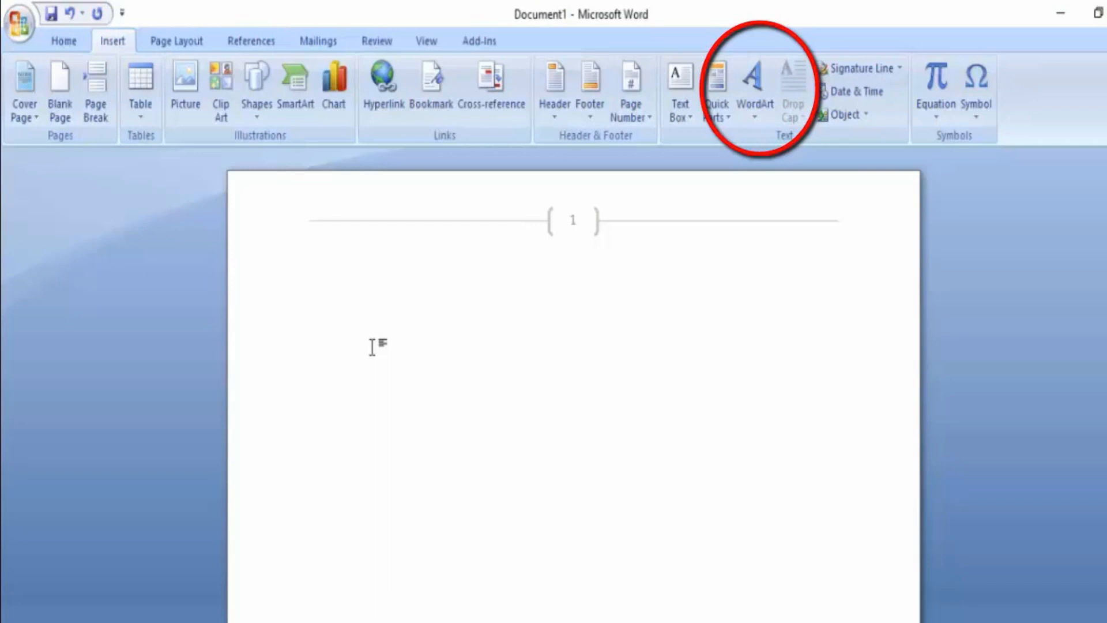
Type 'Bangladesh out mother land' and turn the line into WordArt
type("Bangladesh out mother land")
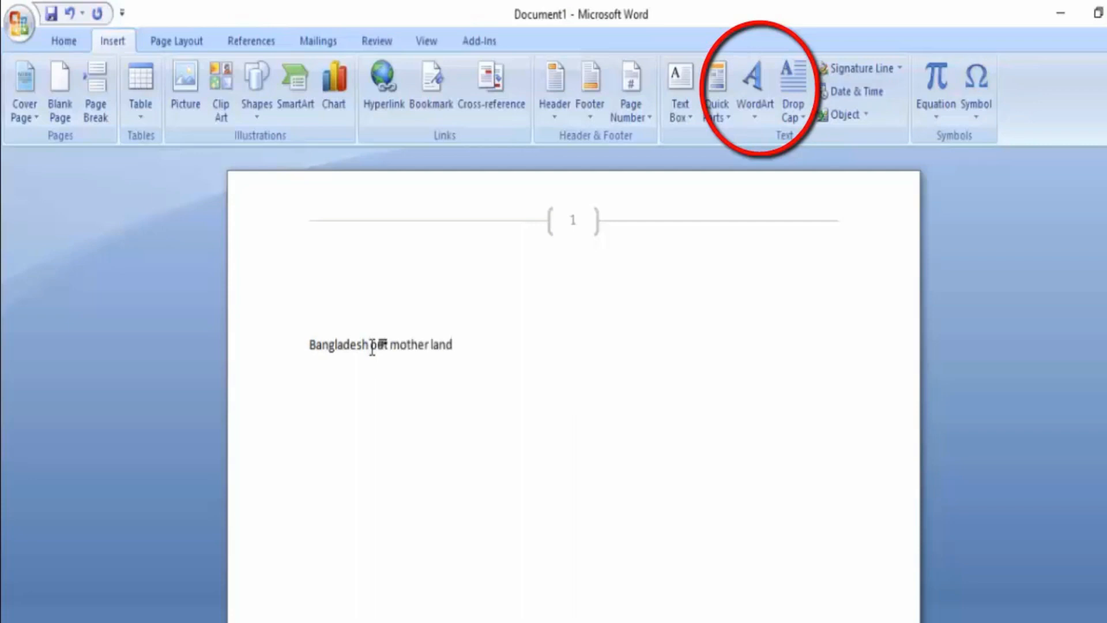
left_click_drag(463, 346, 356, 341)
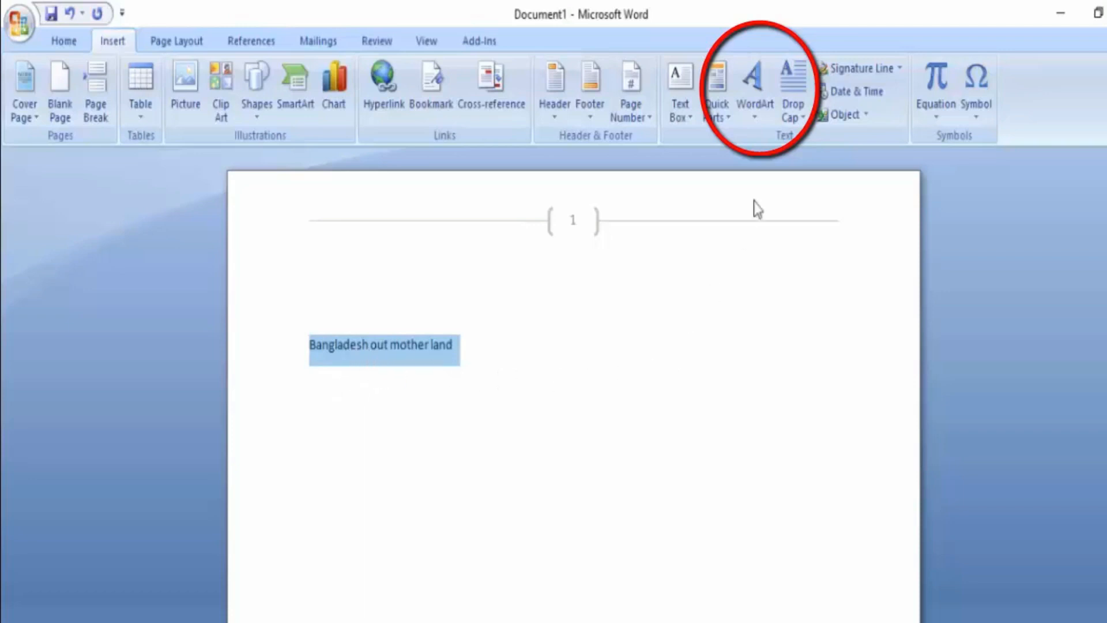
left_click(756, 118)
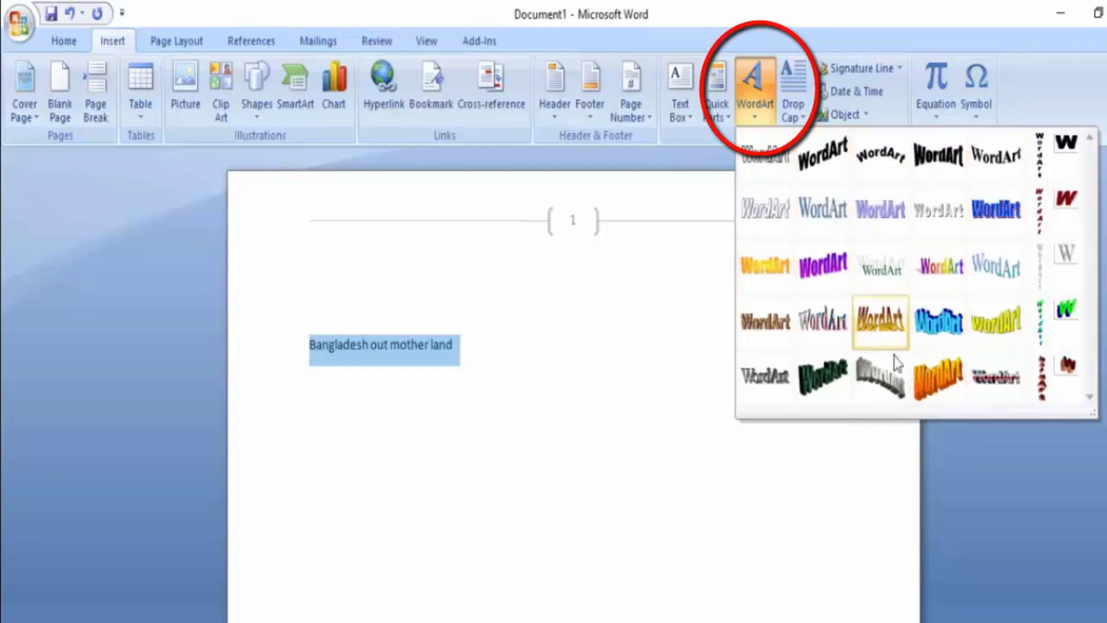
left_click(994, 213)
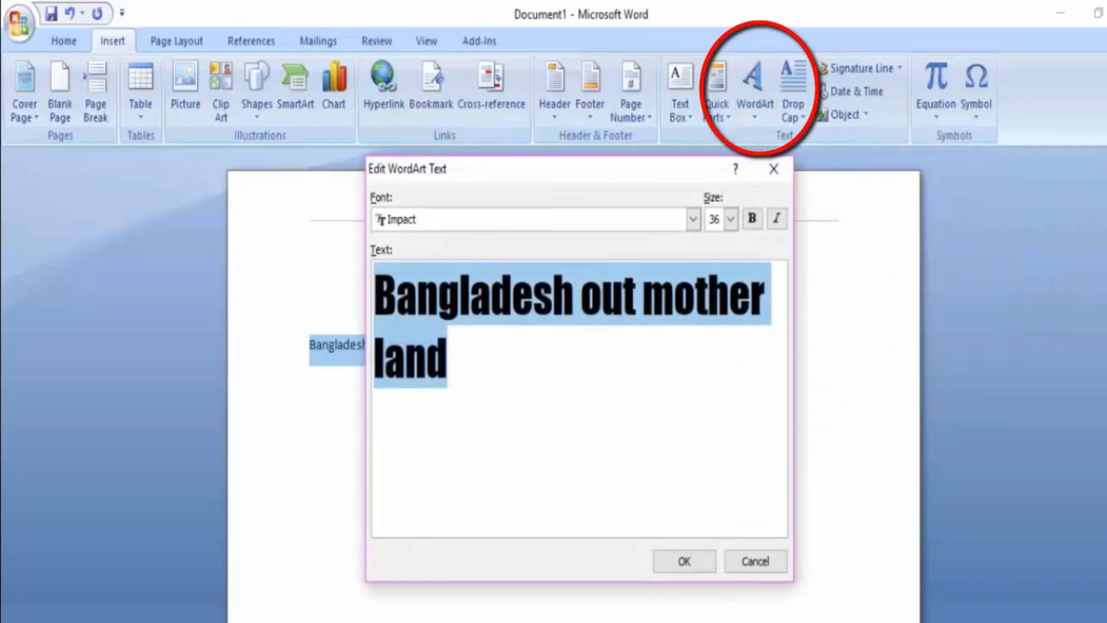
Trim the WordArt text down to just 'Bangladesh' and confirm it
left_click(444, 358)
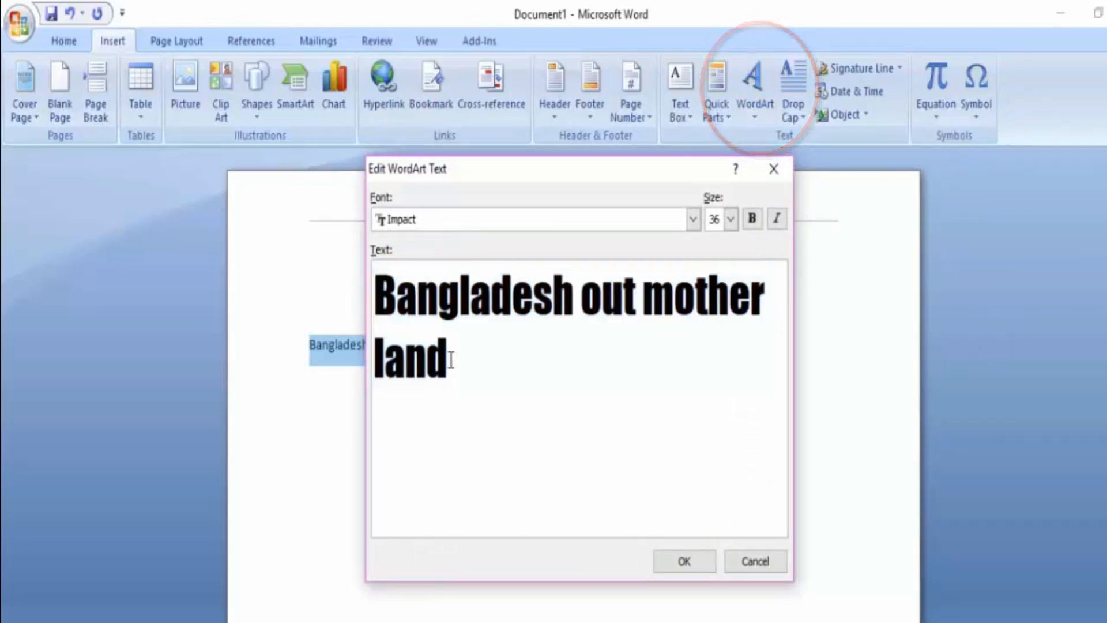
key("BackSpace")
key("BackSpace")
key("BackSpace")
key("BackSpace")
key("BackSpace")
key("BackSpace")
key("BackSpace")
key("BackSpace")
key("BackSpace")
key("BackSpace")
key("BackSpace")
key("BackSpace")
key("BackSpace")
key("BackSpace")
key("BackSpace")
key("BackSpace")
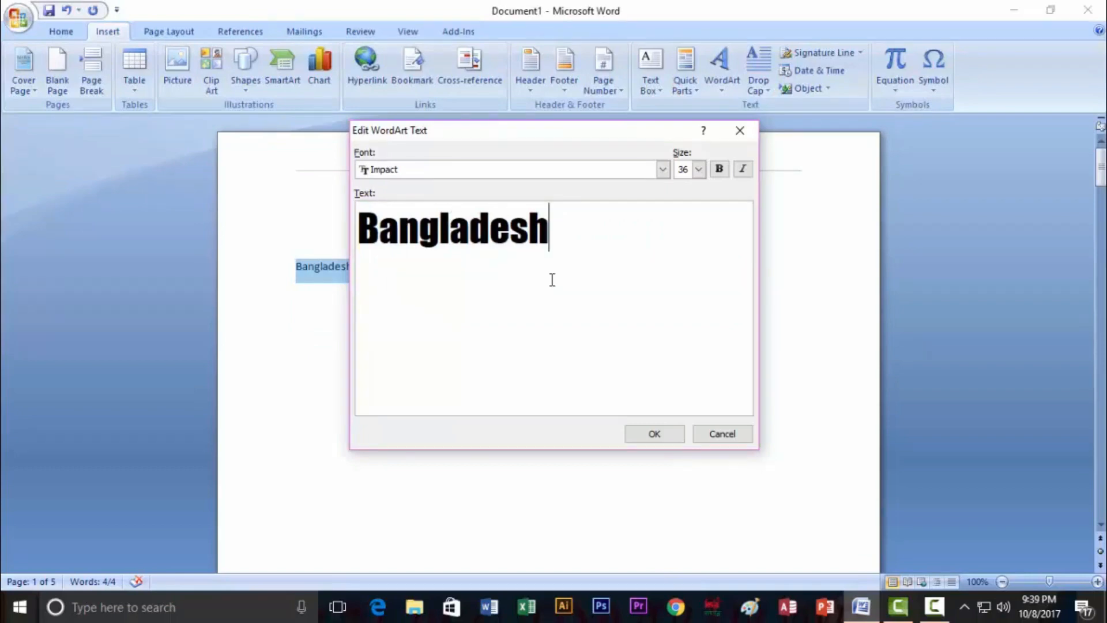
left_click(655, 437)
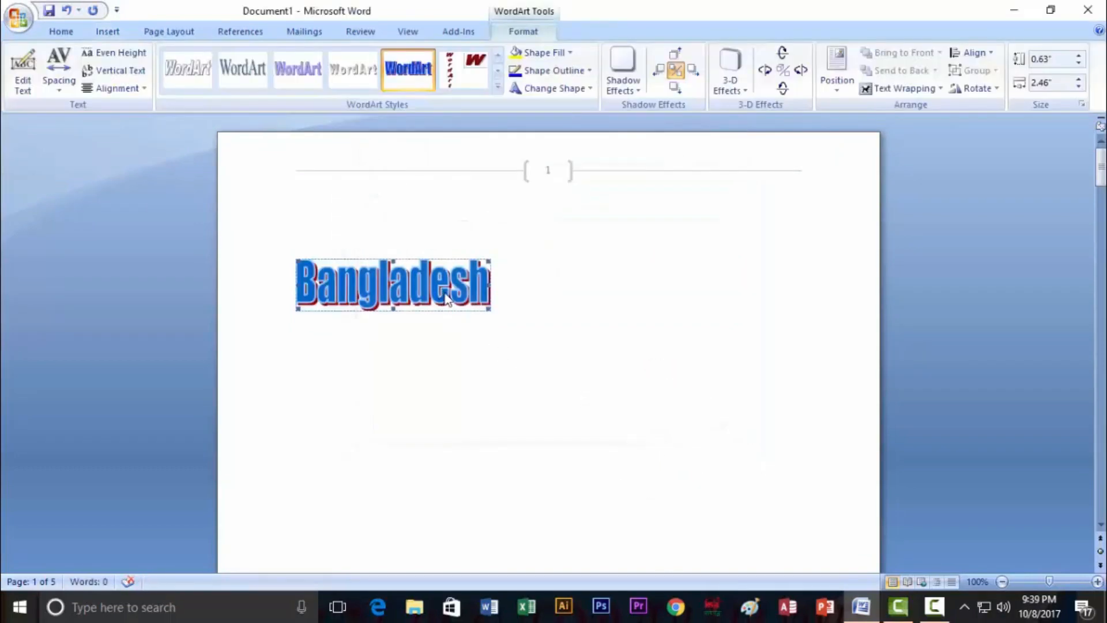
Stretch the Bangladesh WordArt to 6.43 inches wide and 2.01 inches tall
left_click_drag(491, 283, 734, 291)
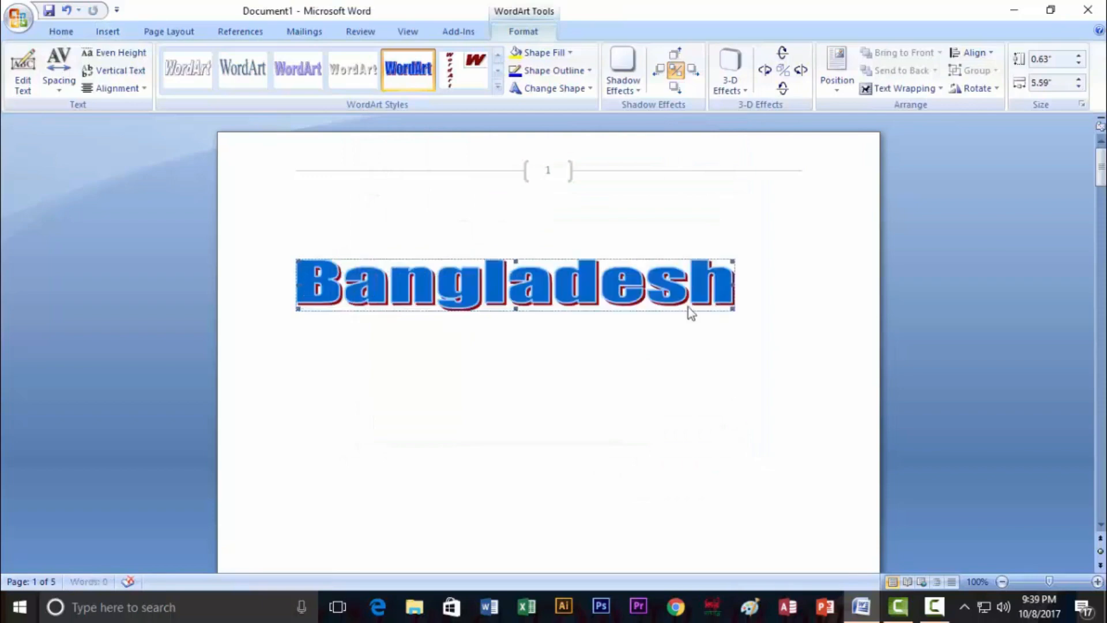
left_click_drag(516, 309, 518, 417)
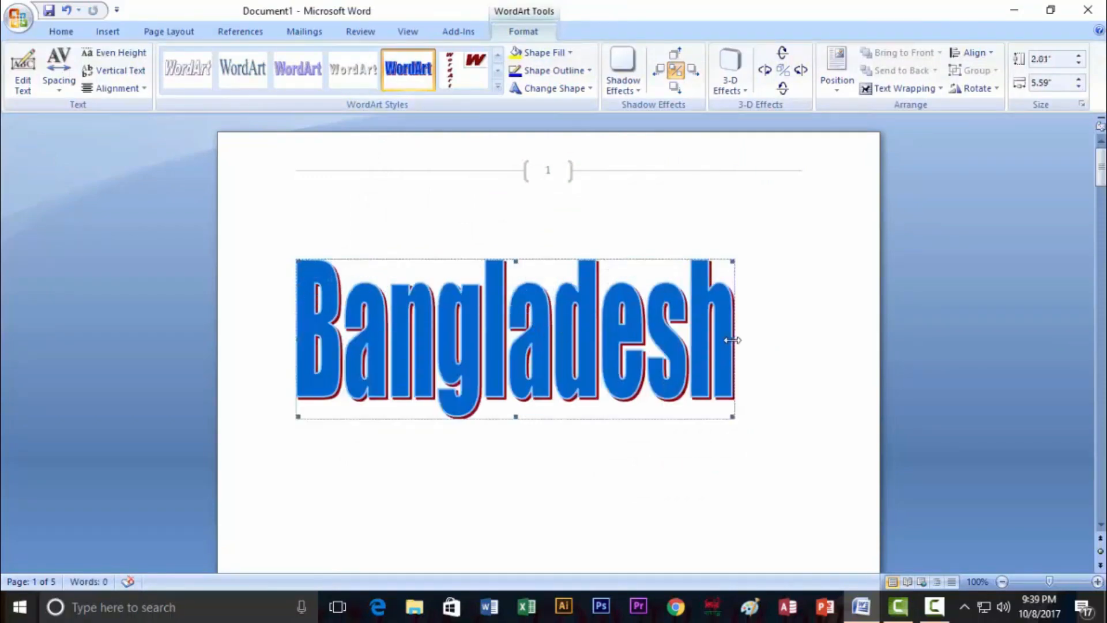
left_click_drag(735, 340, 798, 340)
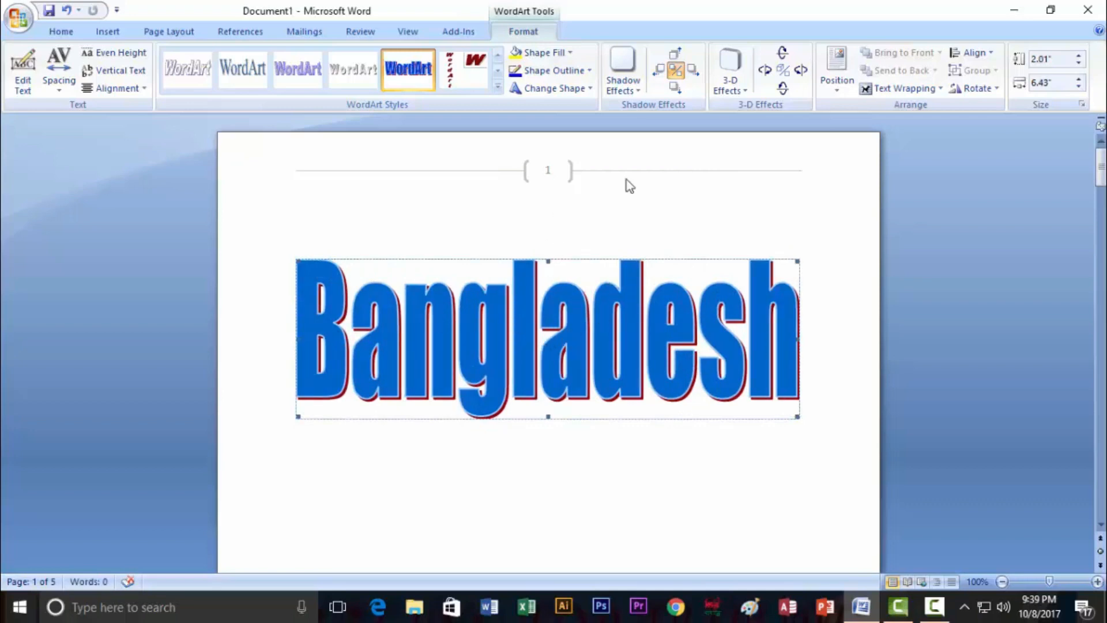
left_click(106, 31)
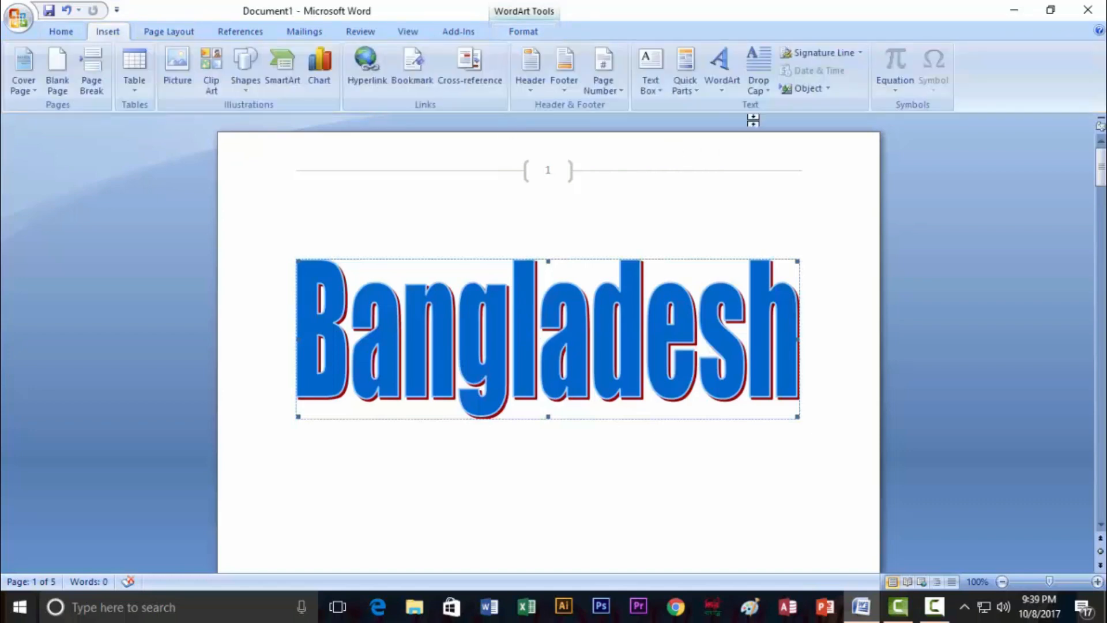
left_click(722, 68)
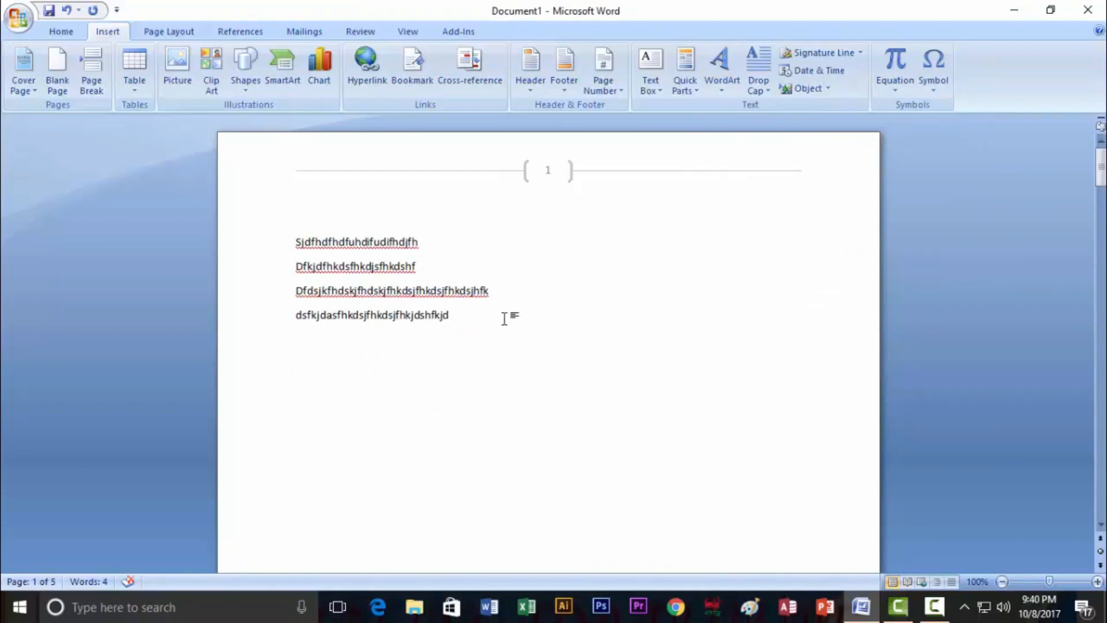
Turn the opening S of the four selected lines into a Dropped drop cap
left_click_drag(458, 316, 296, 241)
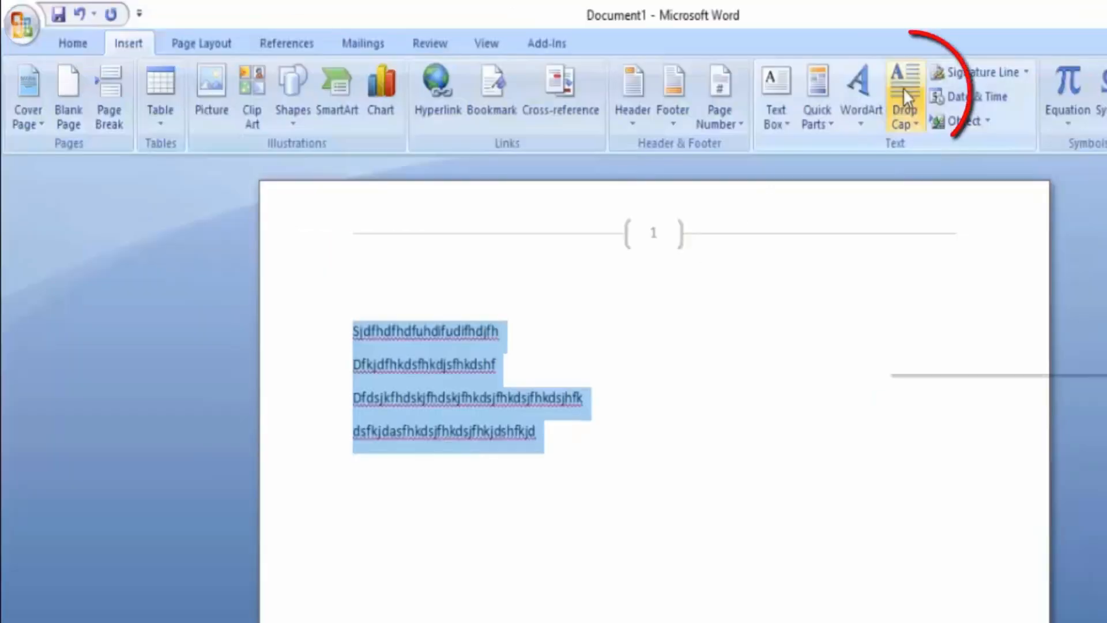
left_click(758, 80)
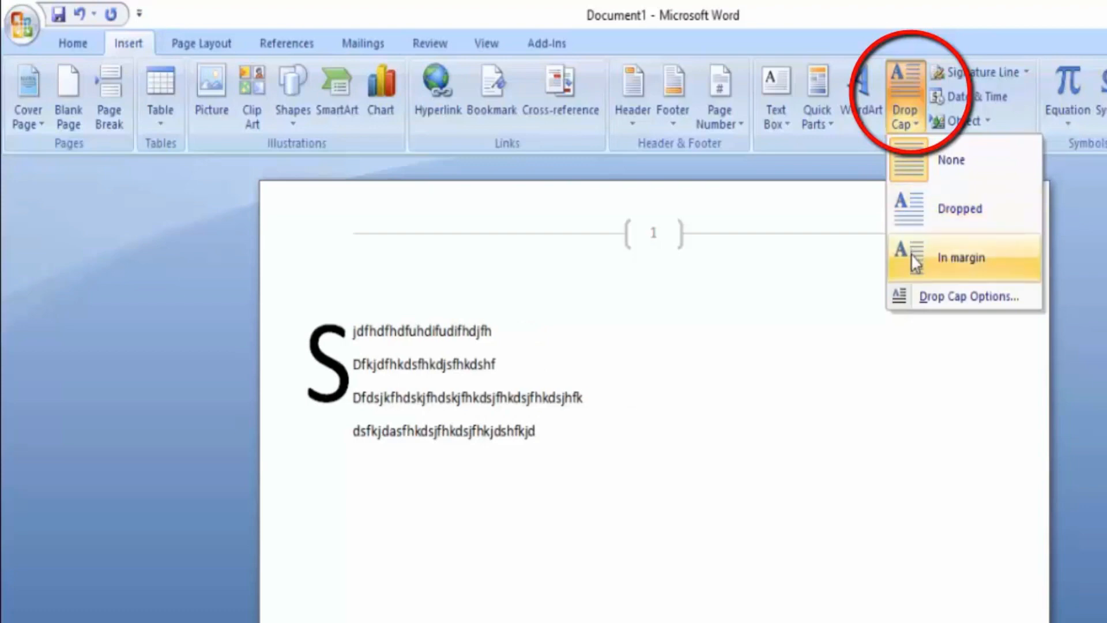
left_click(914, 217)
left_click(461, 396)
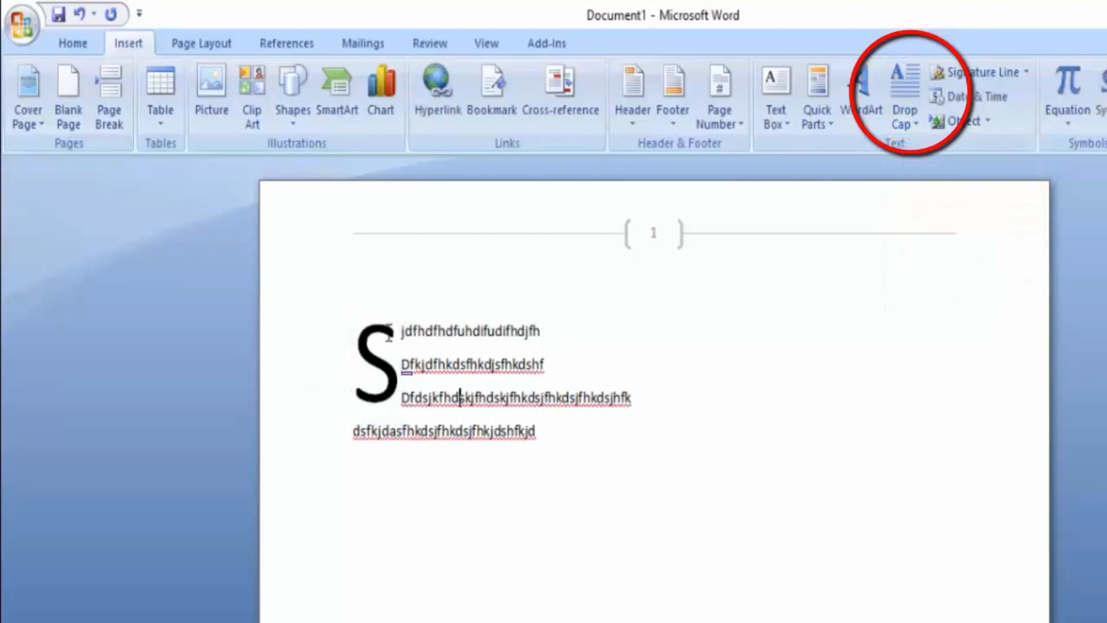
left_click(906, 111)
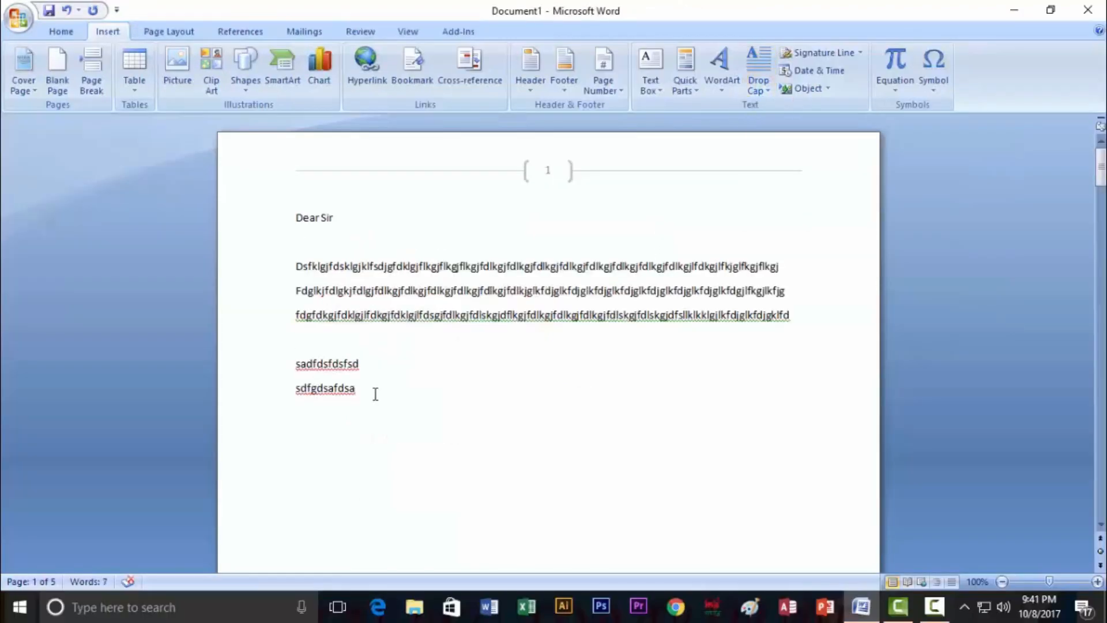
left_click_drag(376, 394, 293, 219)
left_click(415, 365)
Insert '10/8/2017 9:42:02 PM' on the empty line below the text and select it
left_click(304, 428)
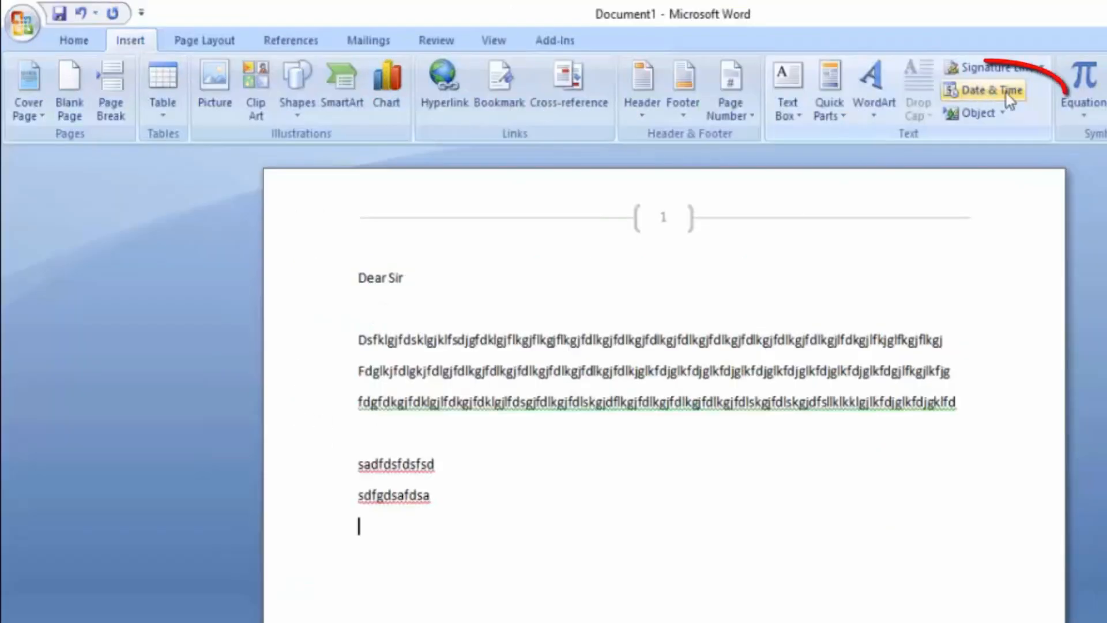
left_click(1008, 95)
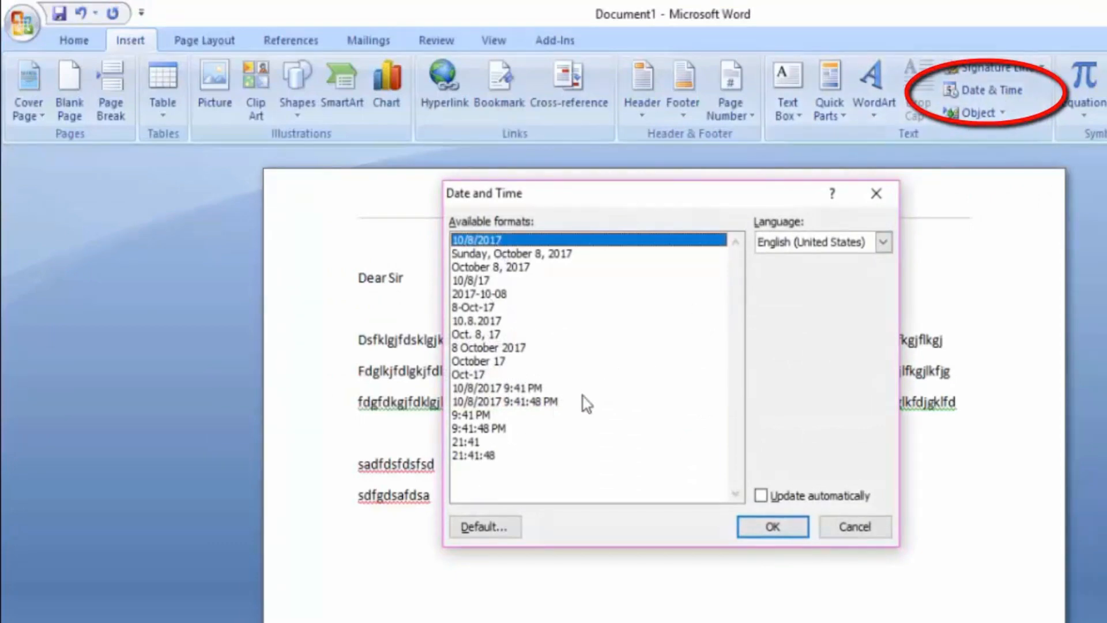
left_click(480, 254)
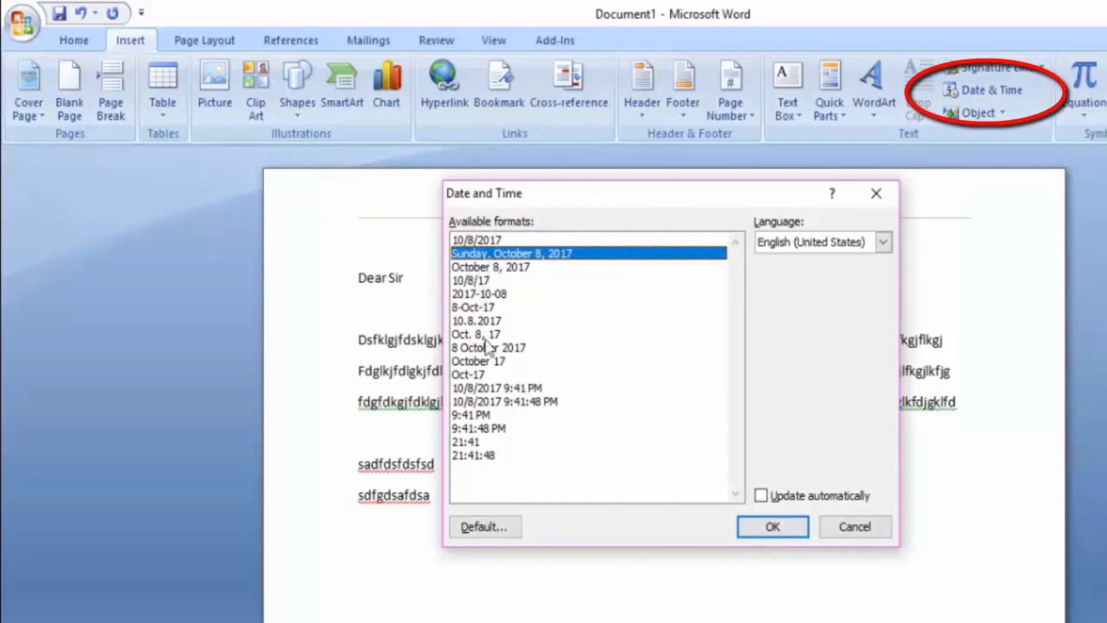
left_click(494, 402)
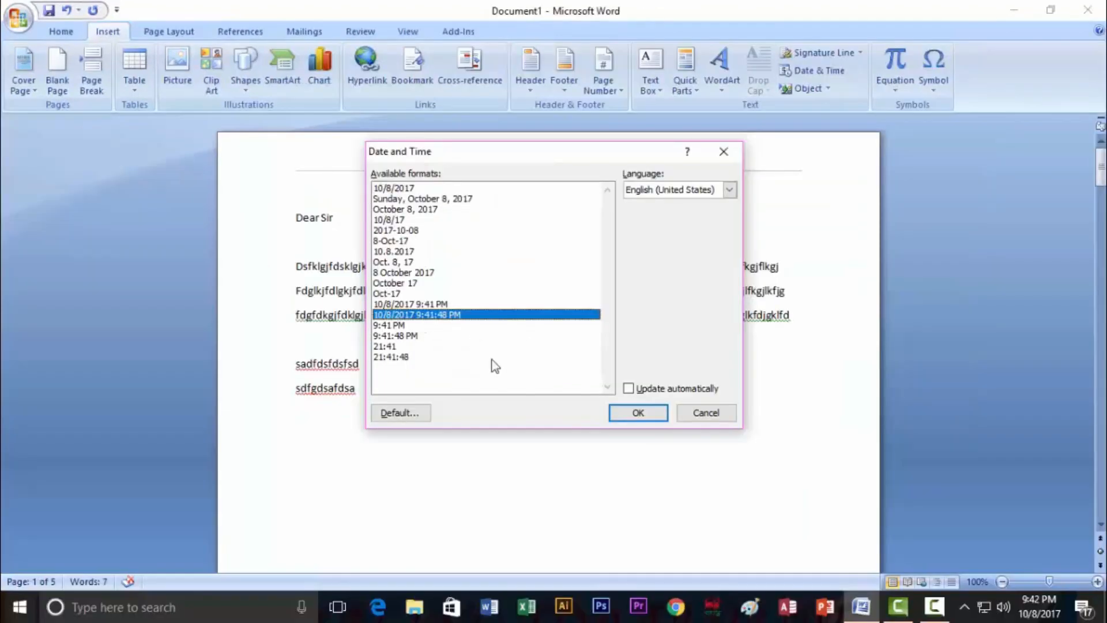
left_click(638, 413)
left_click_drag(406, 412, 296, 412)
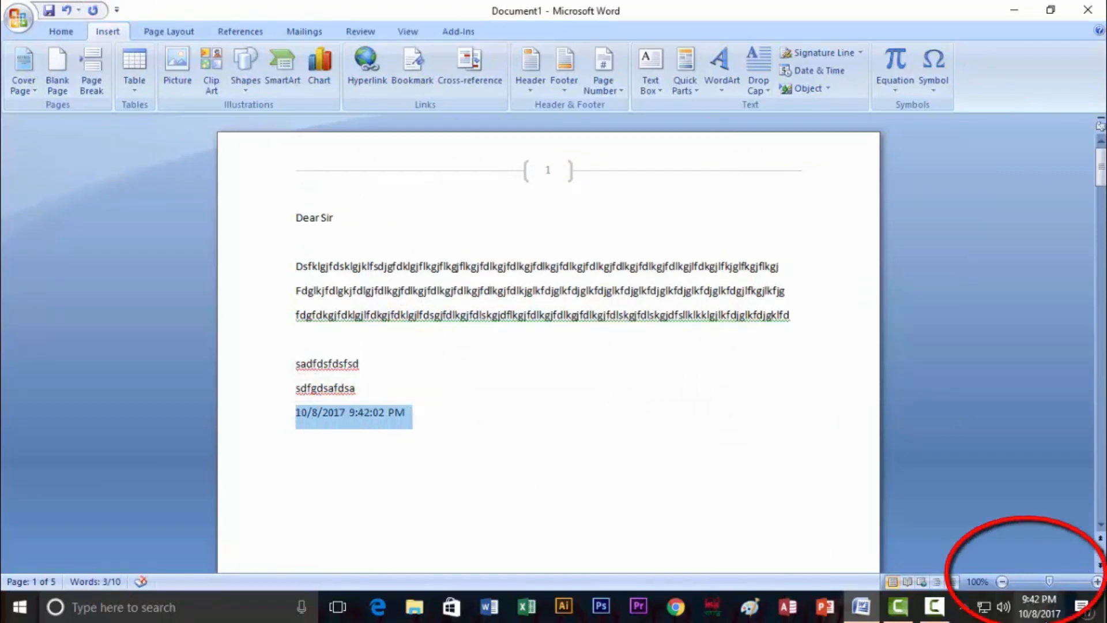
mouse_move(1032, 618)
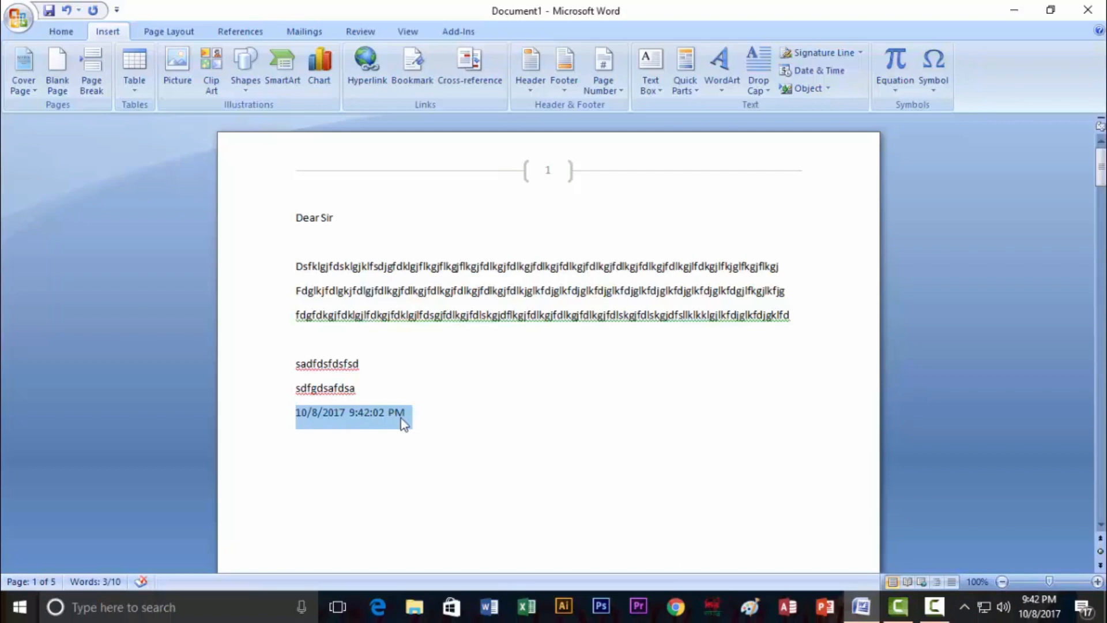
Make the inserted date 28 pt and red
left_click(56, 32)
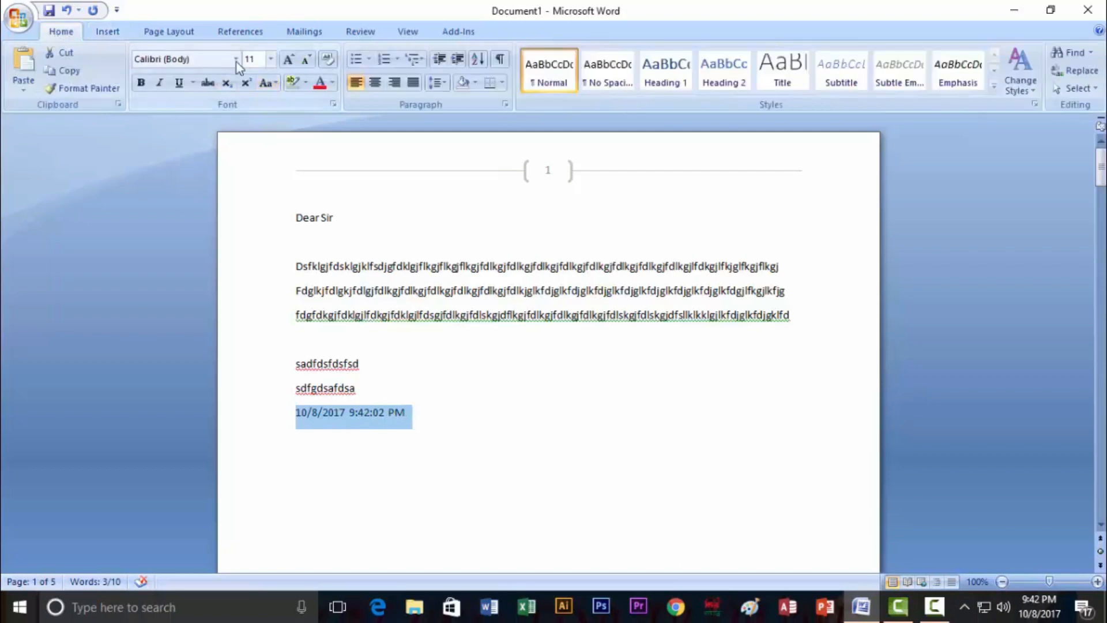
left_click(270, 59)
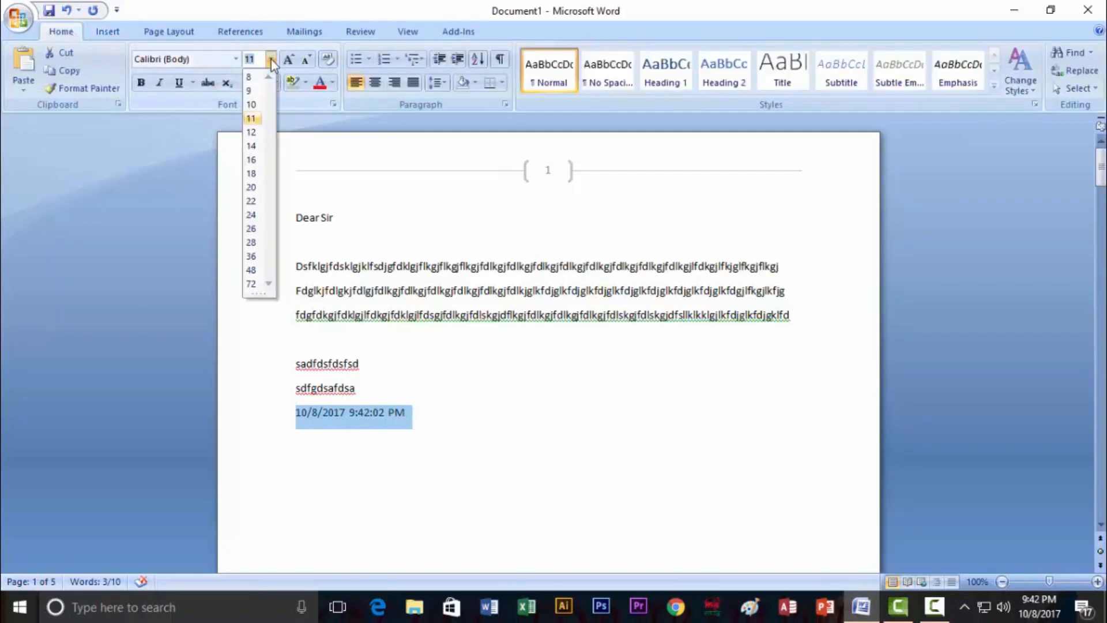
left_click(252, 243)
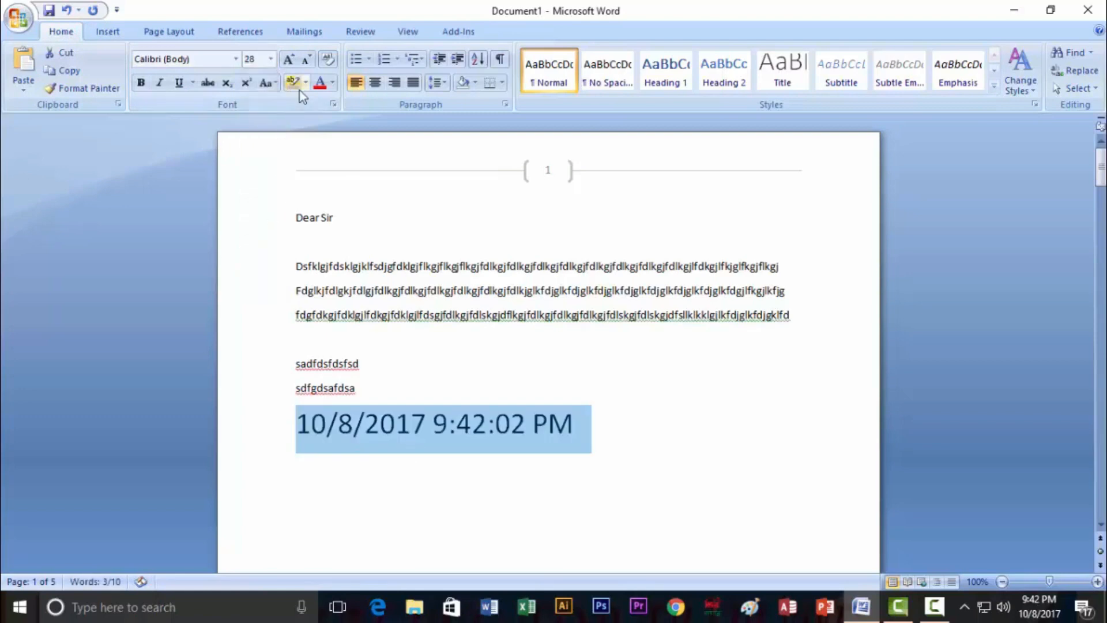
left_click(333, 83)
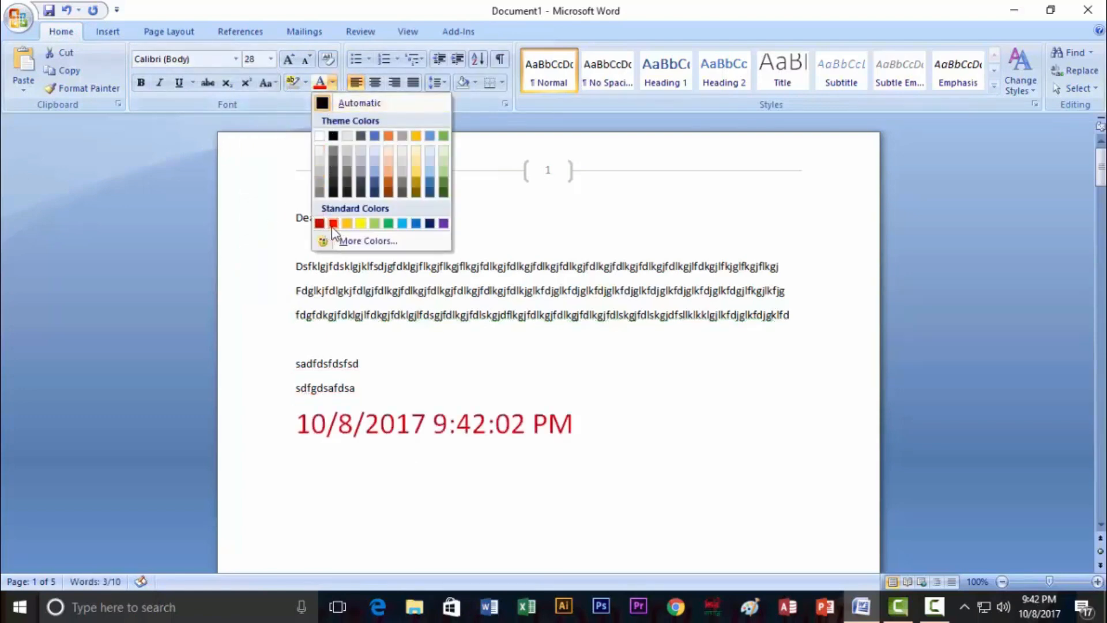
left_click(333, 223)
Shift the red date line right with Tab, then remove it
left_click(297, 427)
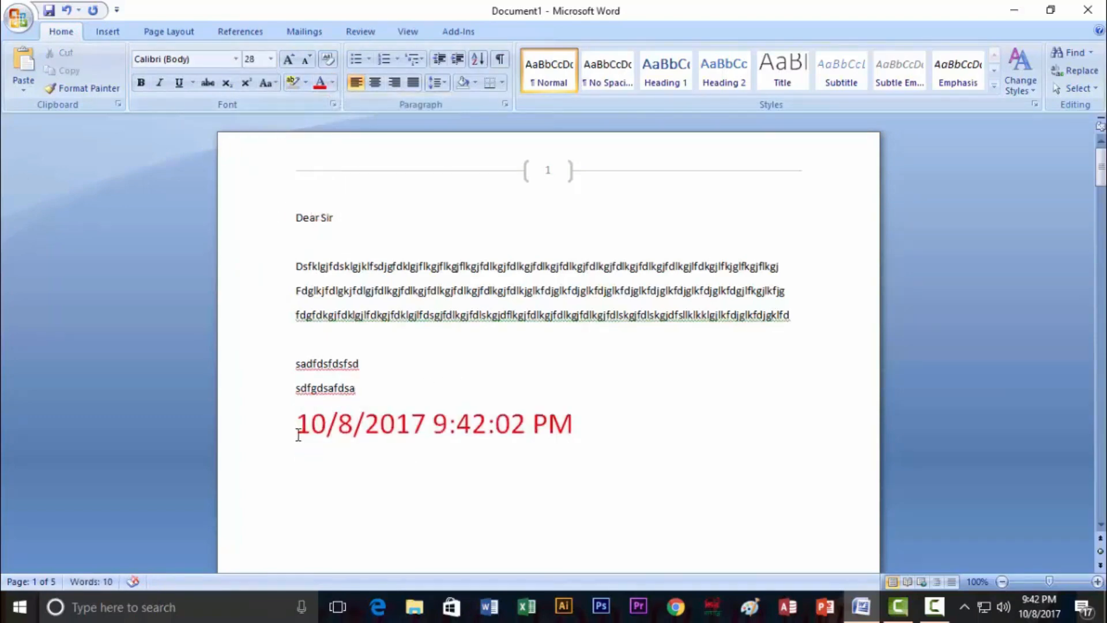
key("Tab")
key("Tab")
key("Tab")
key("Tab")
key("Tab")
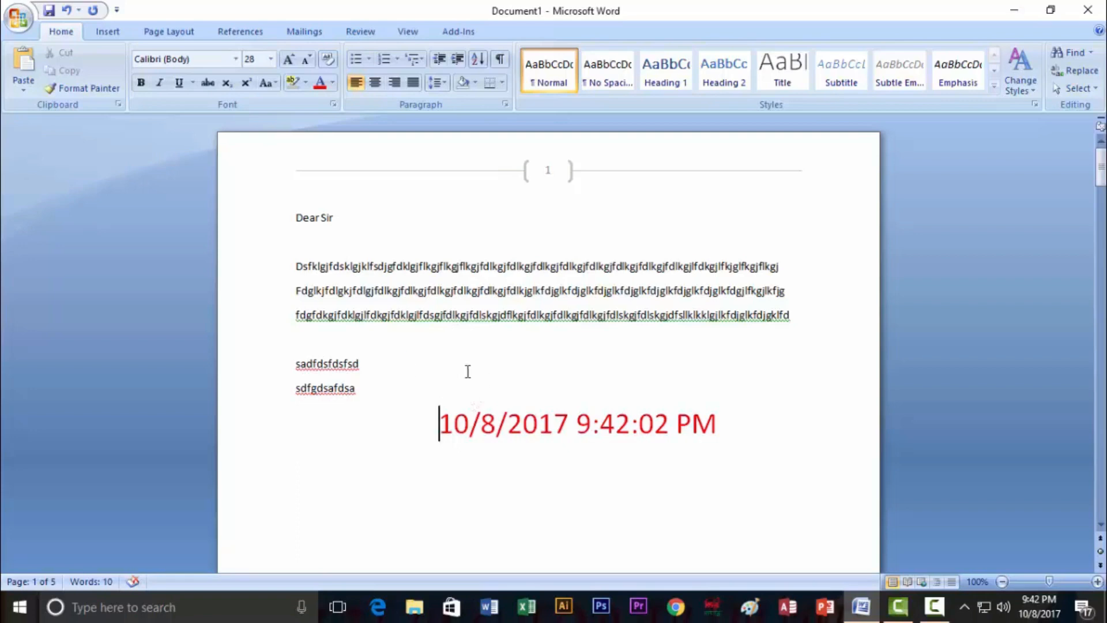
key("ctrl+z")
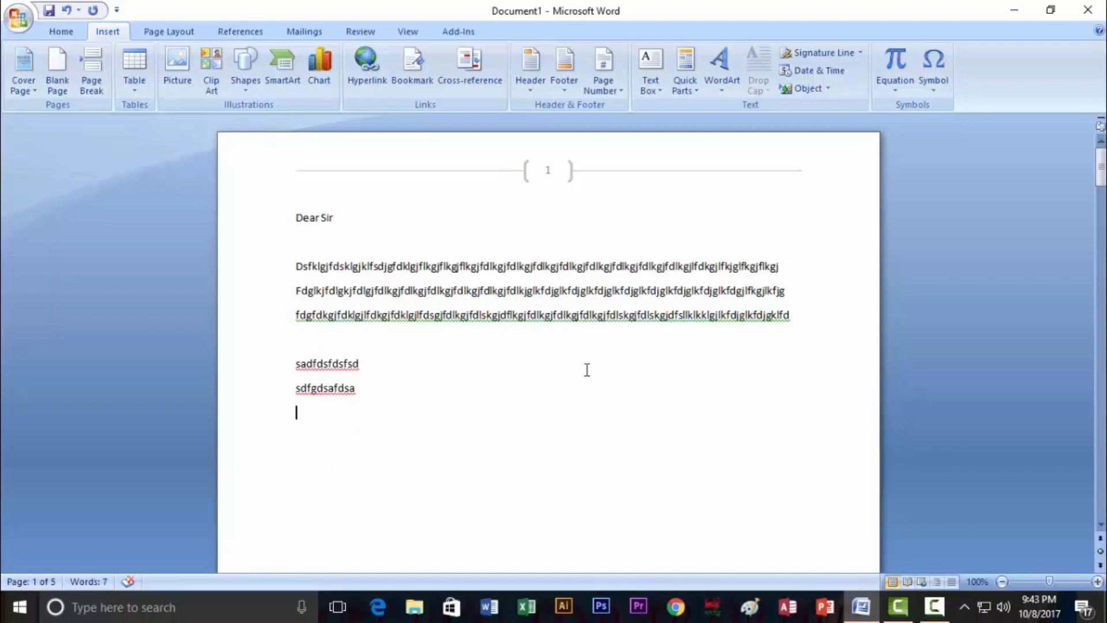
Browse the built-in equations, then insert a blank equation below the two short lines
left_click(896, 92)
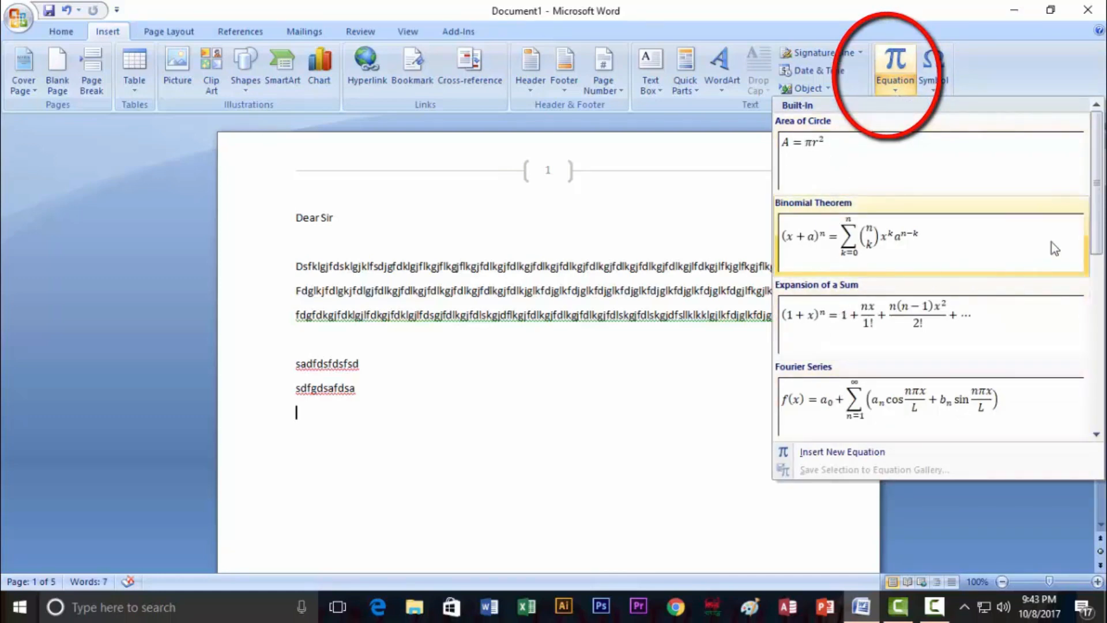
mouse_move(1098, 199)
left_mouse_down()
mouse_move(1099, 374)
mouse_move(1098, 200)
left_mouse_up()
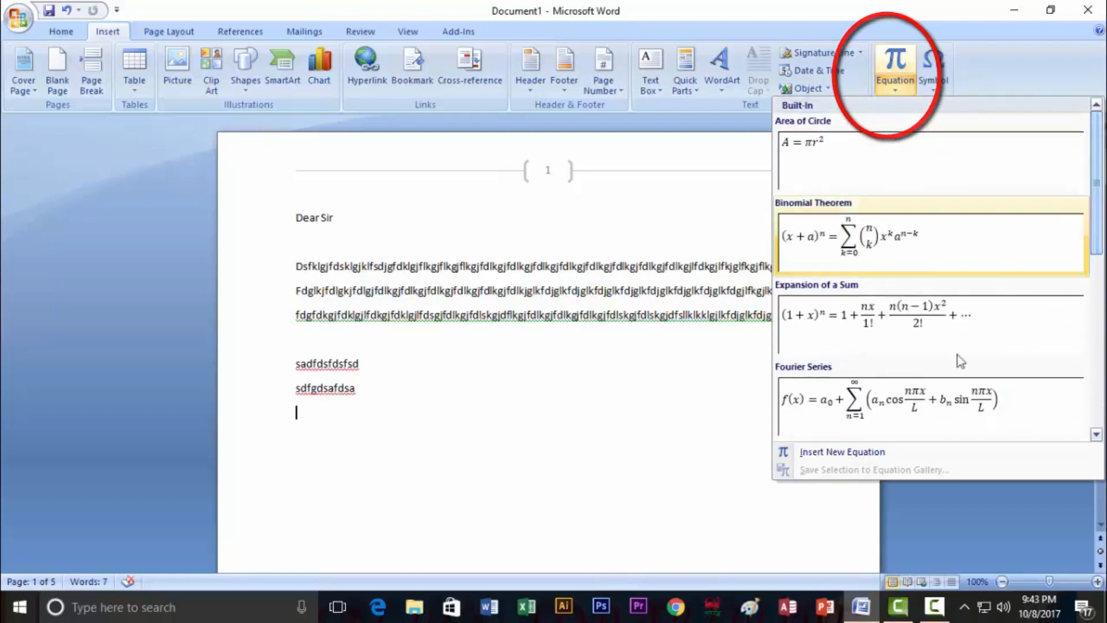
left_click(838, 456)
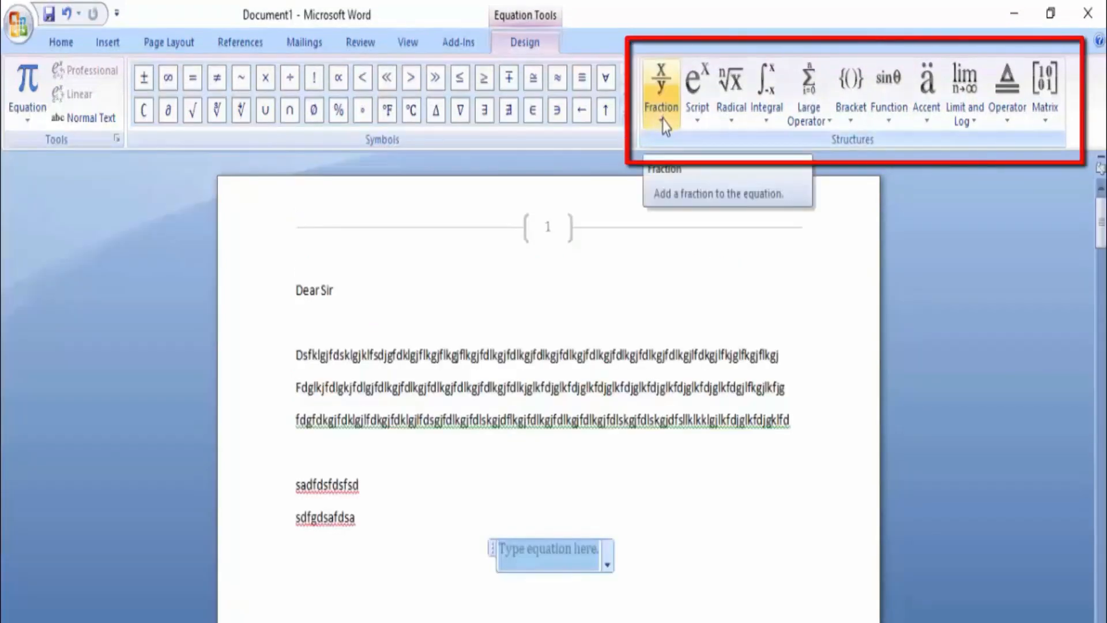
Insert a stacked fraction with numerator 12 and denominator 5
left_click(663, 118)
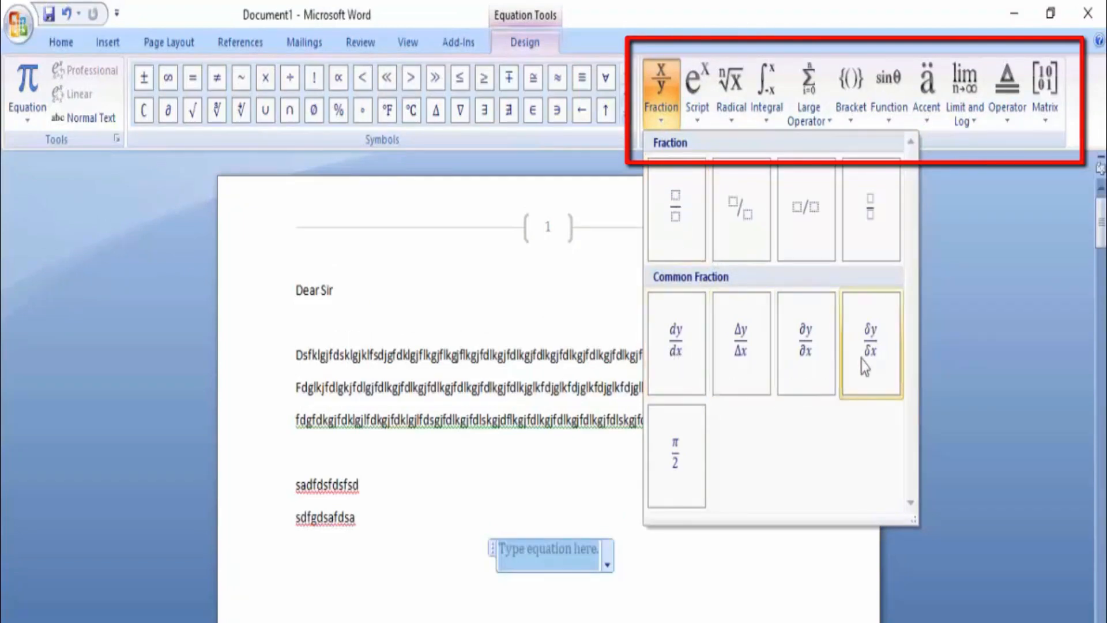
left_click(674, 212)
left_click(549, 546)
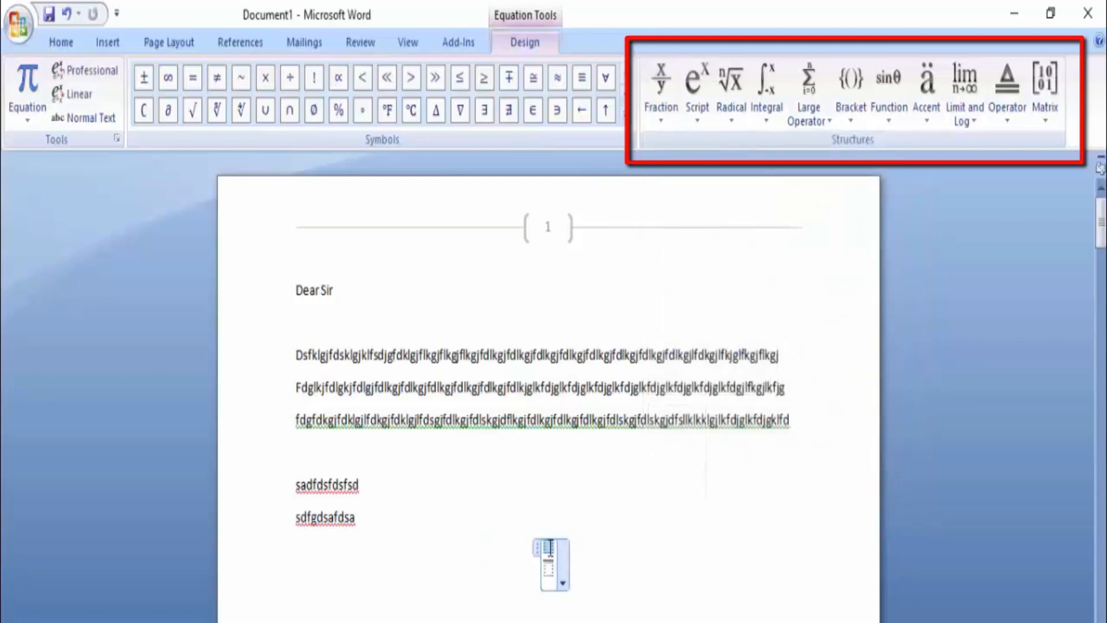
type("12")
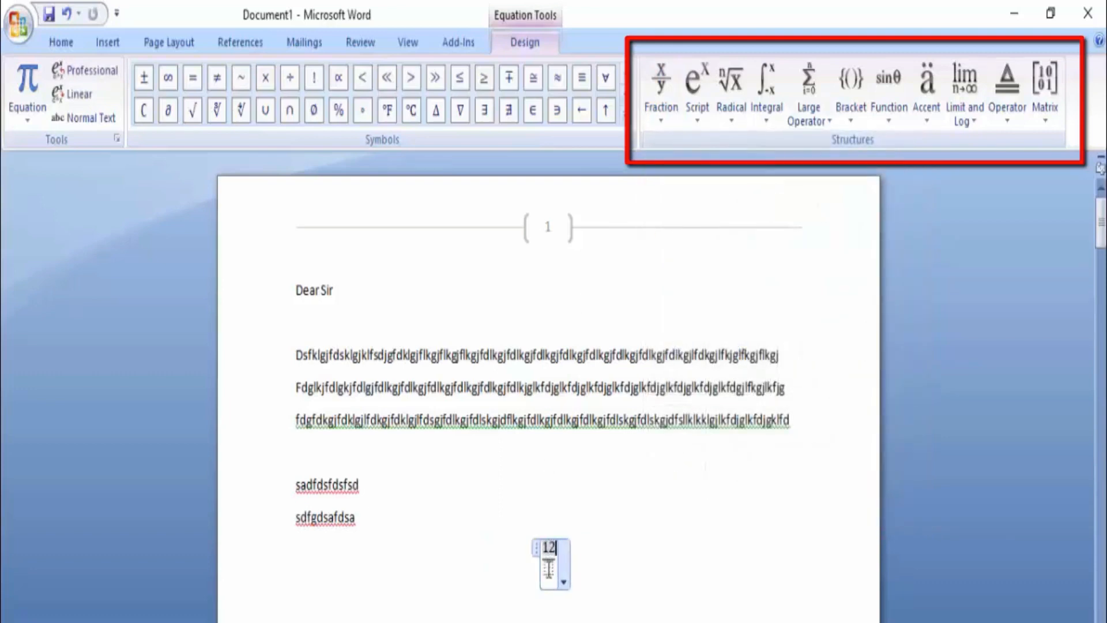
left_click(548, 570)
type("5")
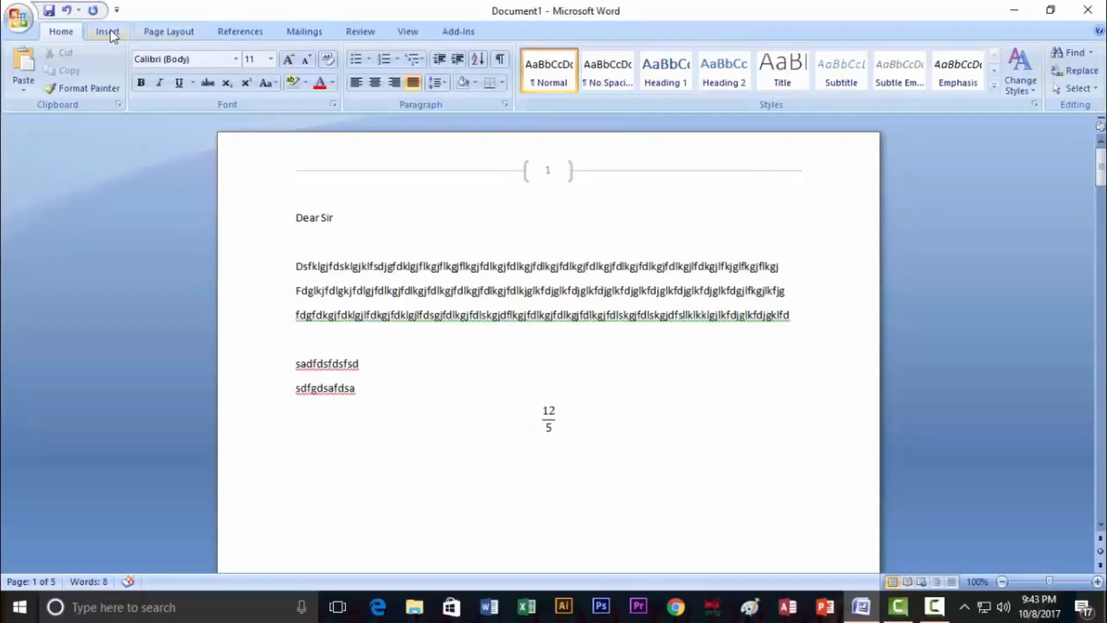
Browse the math symbol, fraction and script layouts, then exit the equation and left-align it
left_click(624, 91)
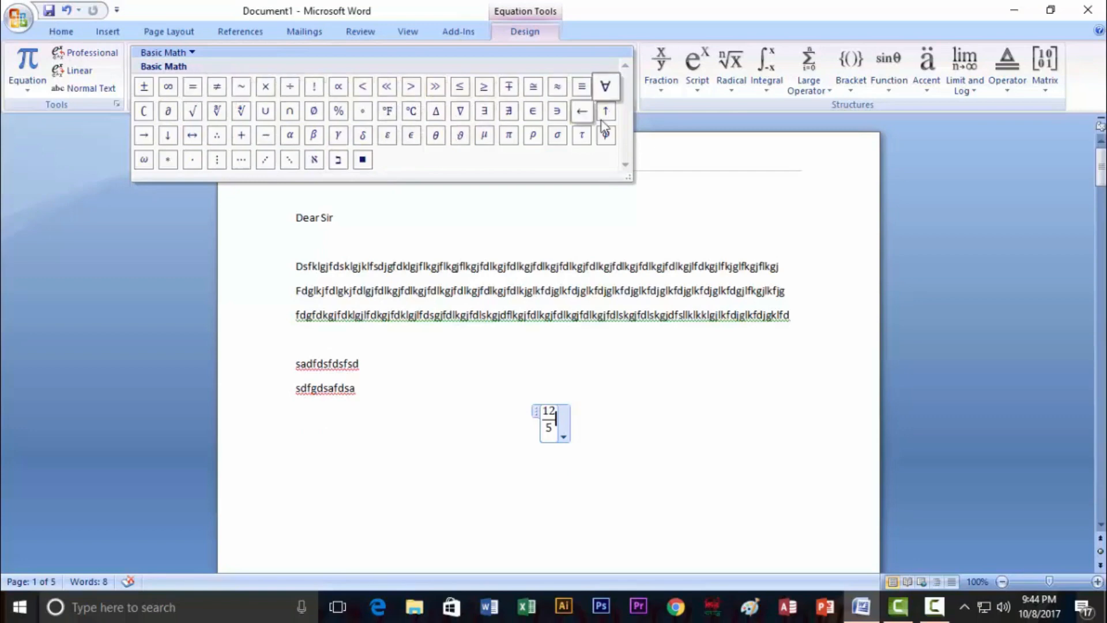
left_click(790, 149)
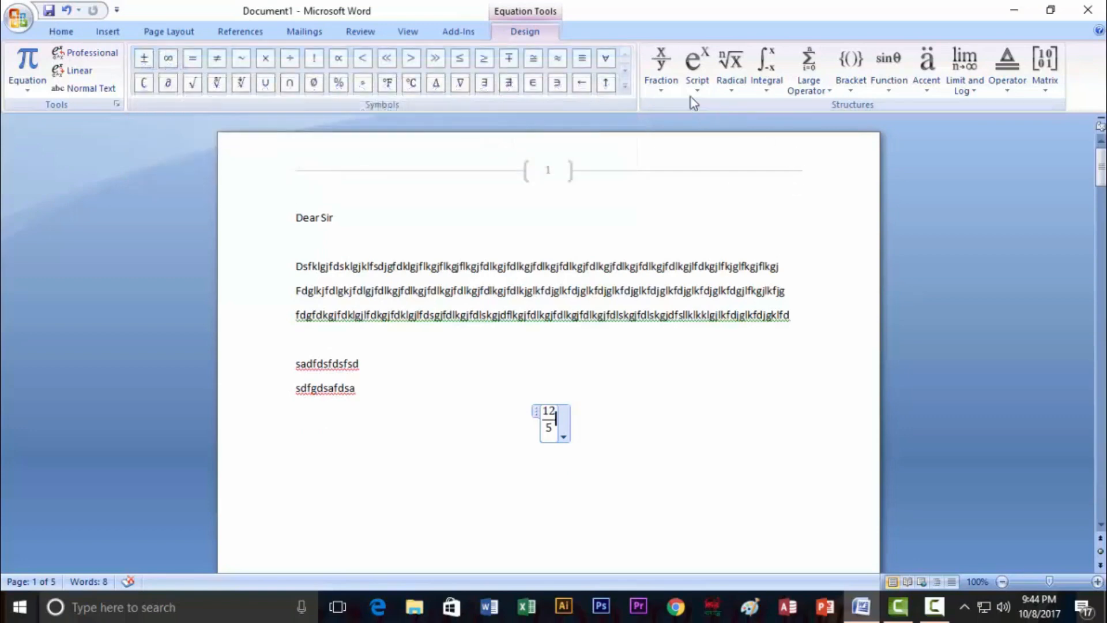
left_click(662, 89)
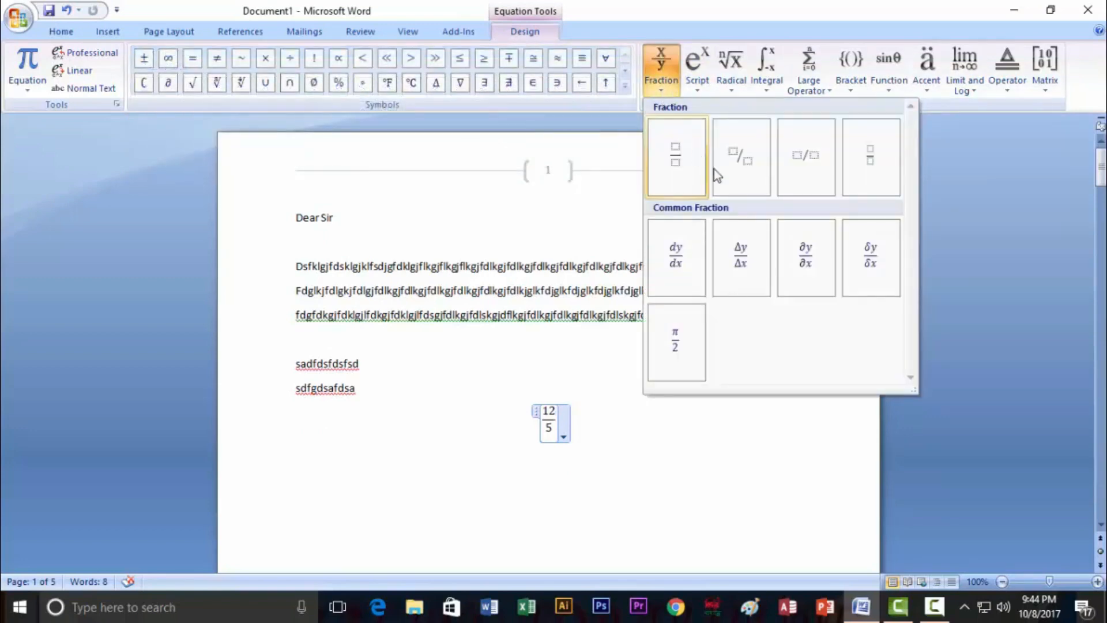
left_click(699, 90)
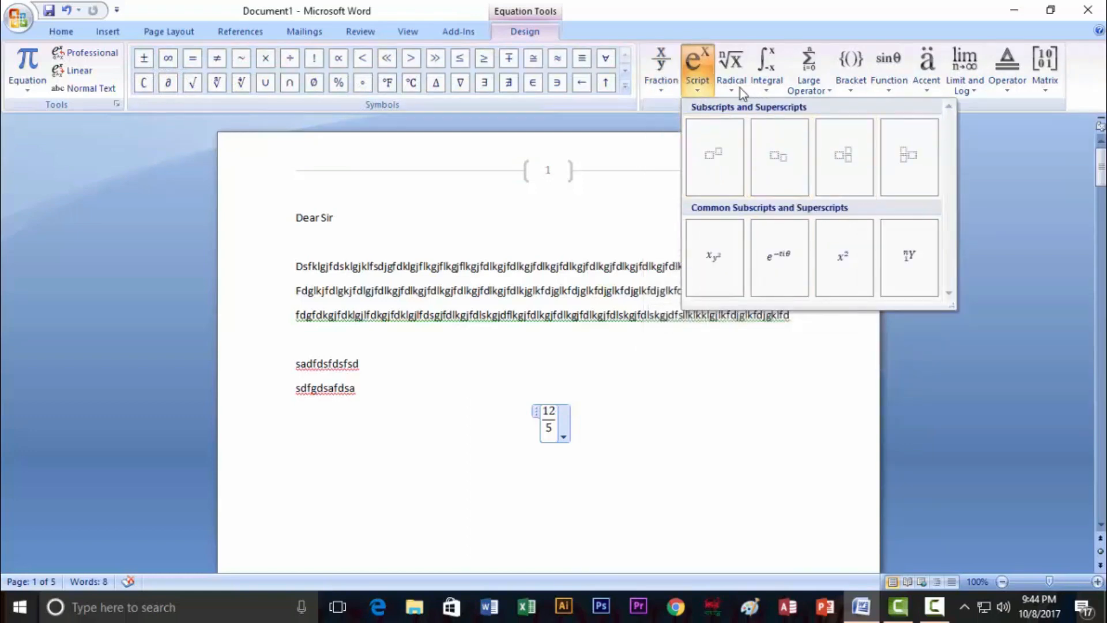
left_click(662, 90)
left_click(563, 437)
left_click(594, 422)
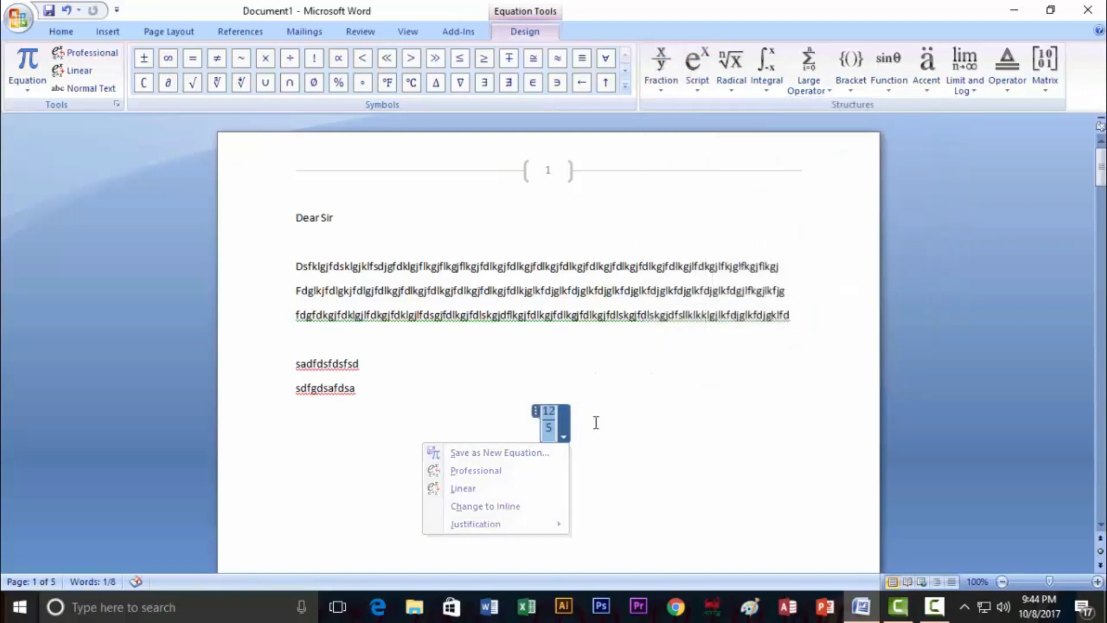
key("ctrl+l")
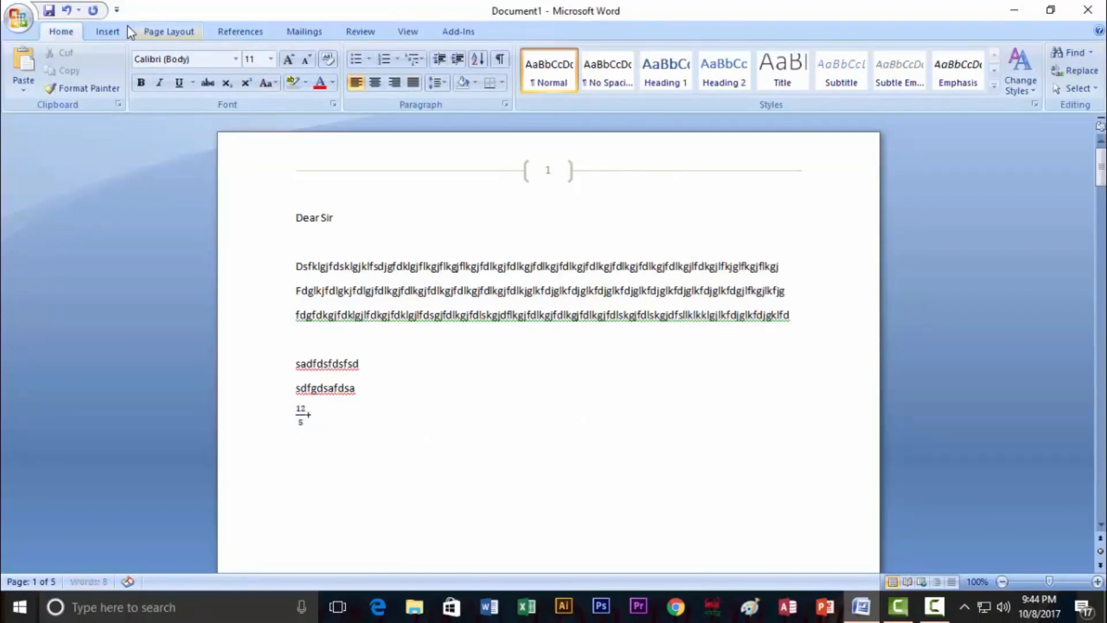
Add a second fraction 45/5 so the equation reads 12/5 + 45/5
left_click(111, 31)
left_click(896, 81)
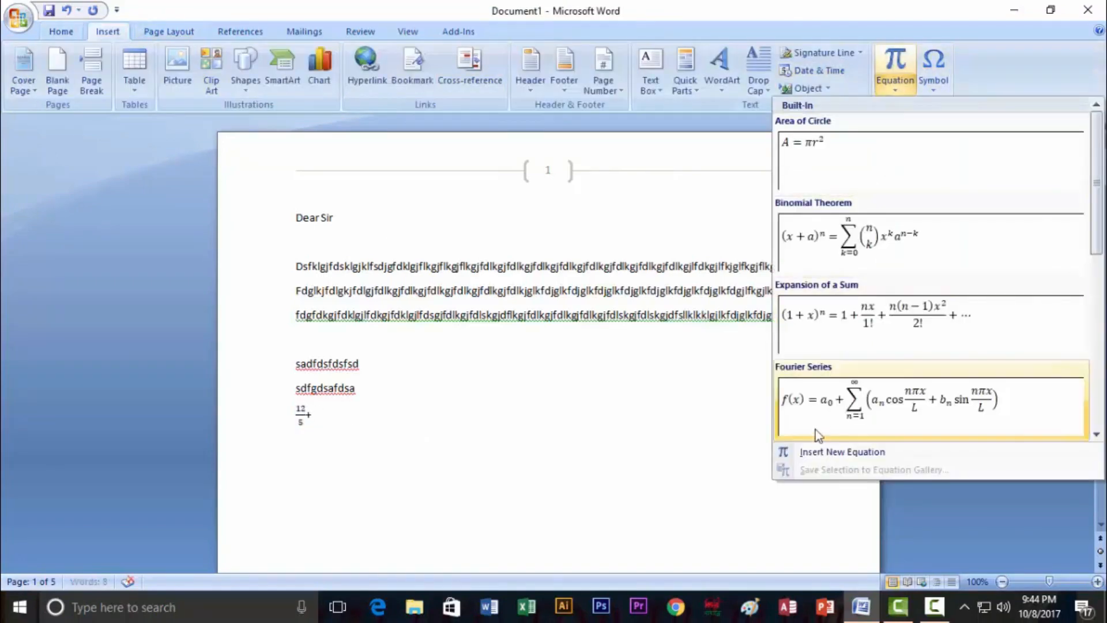
left_click(821, 454)
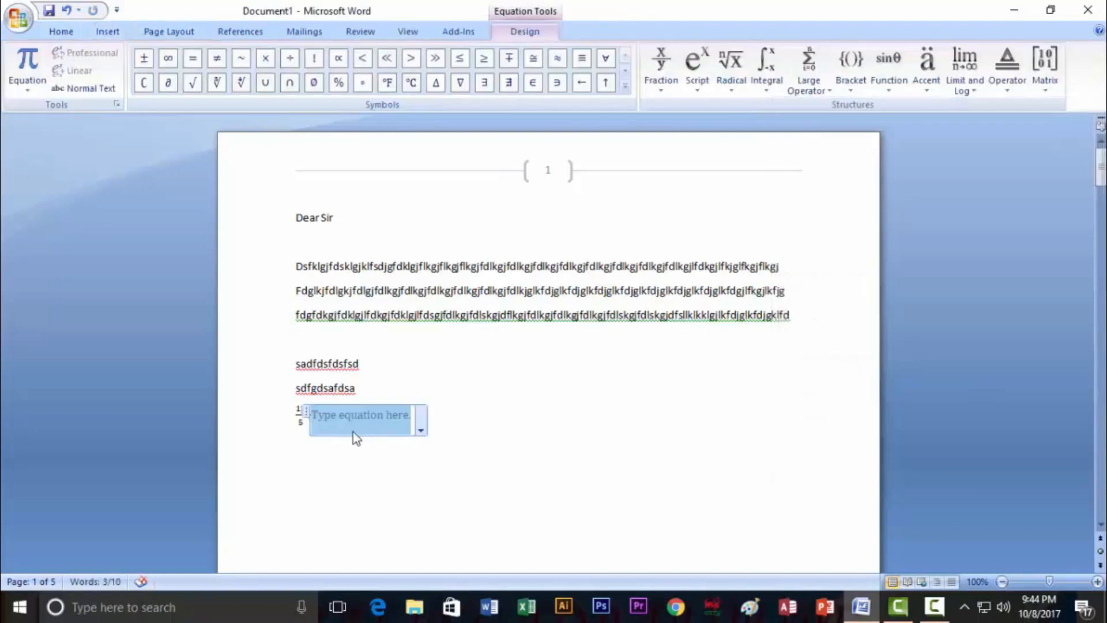
left_click(660, 90)
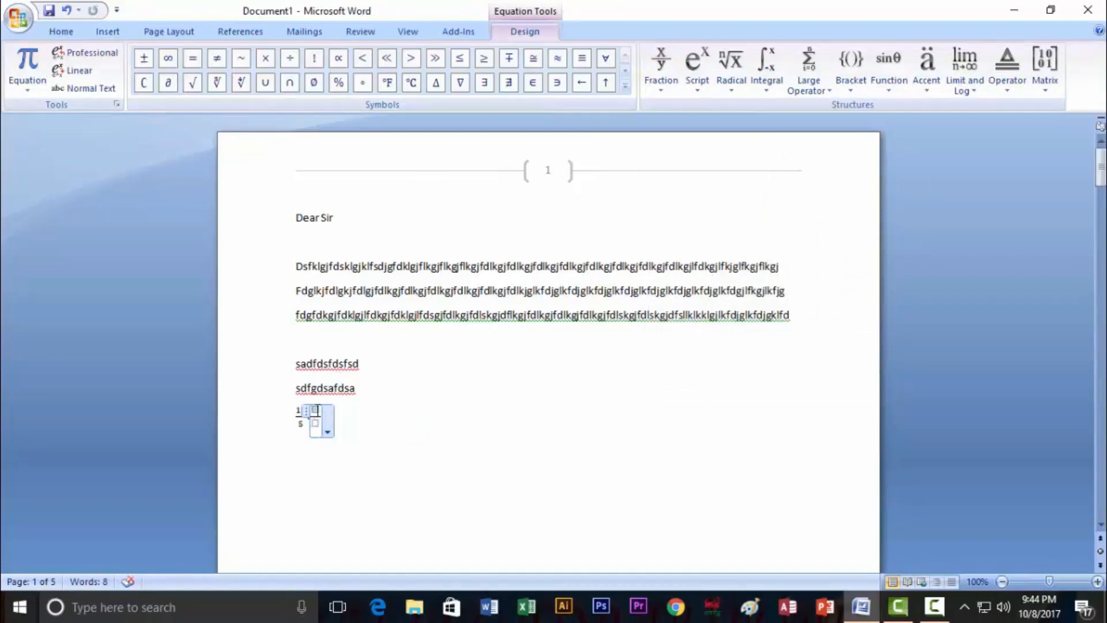
left_click(315, 410)
type("45/")
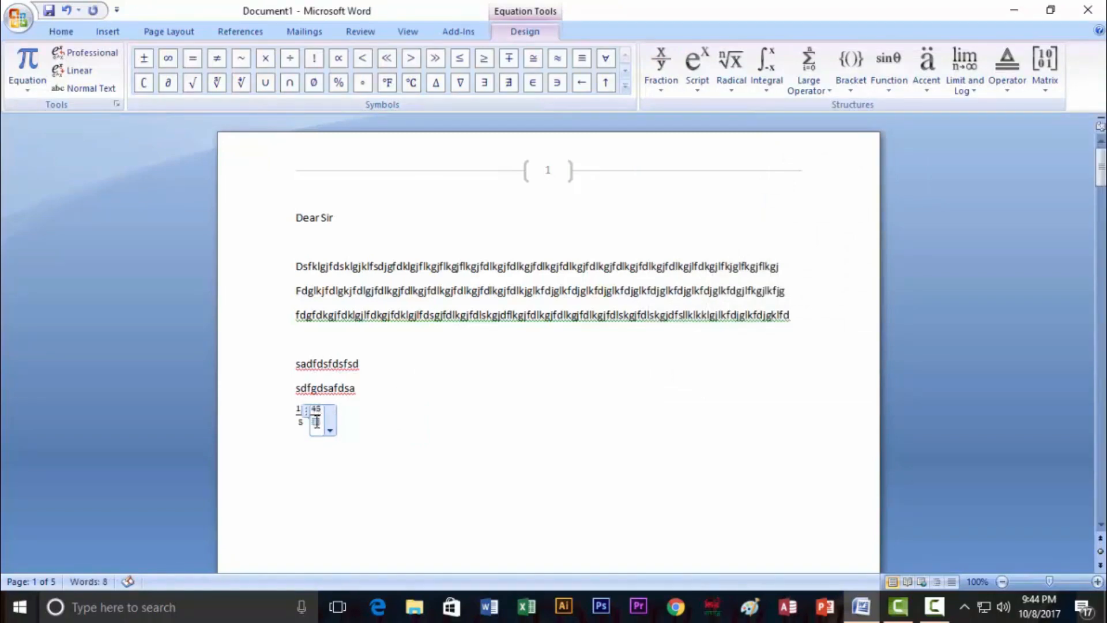
type("5")
left_click(364, 455)
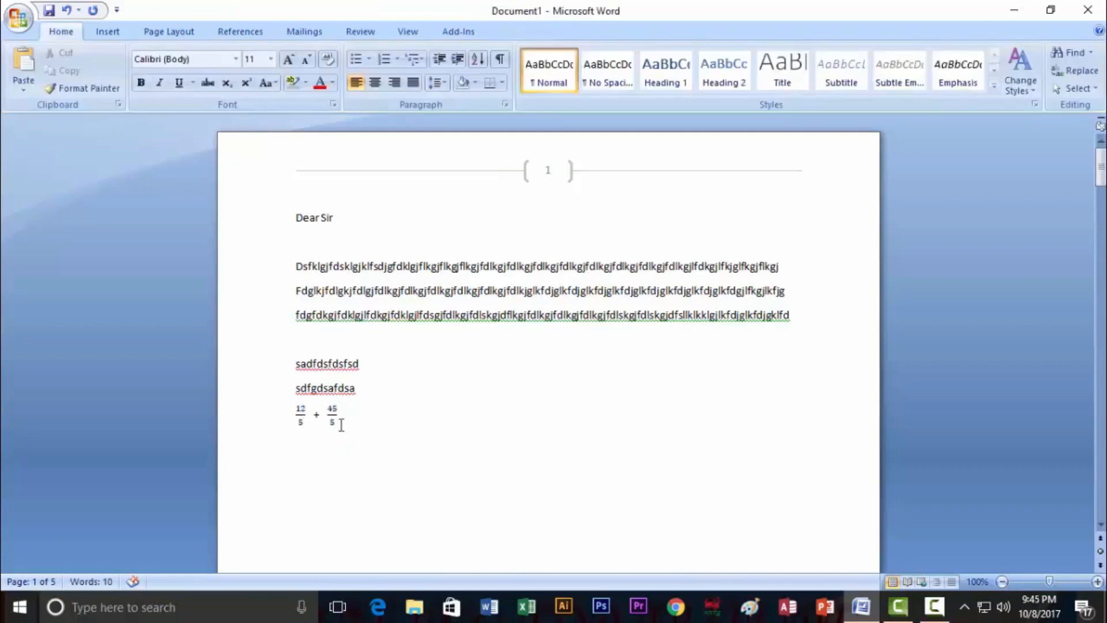
Select the whole equation line and set its font size to 26
left_click_drag(341, 425, 287, 417)
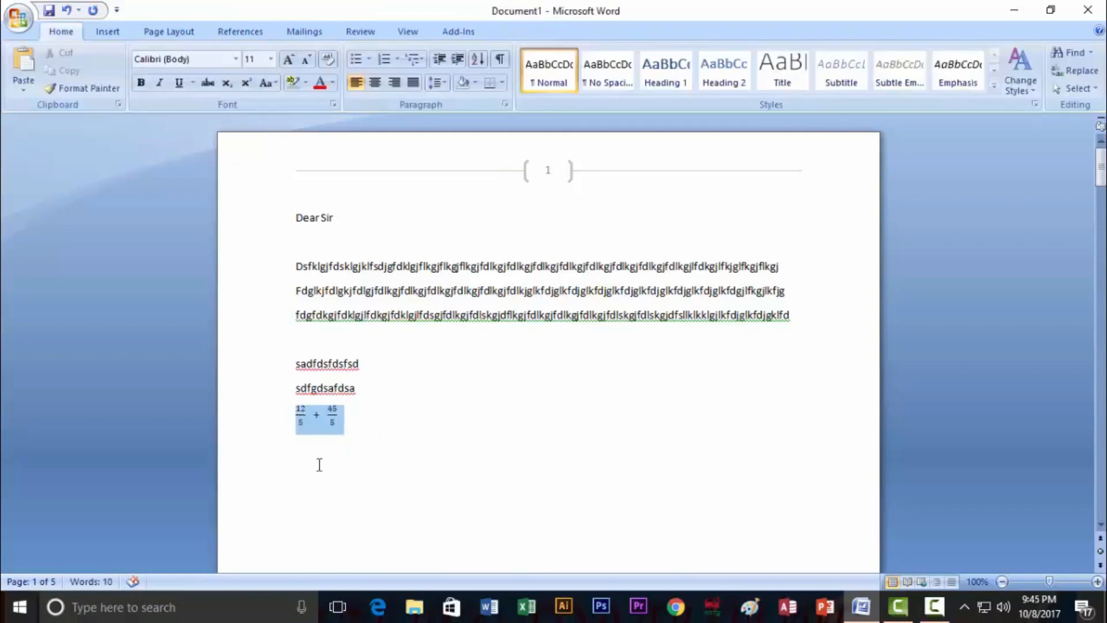
left_click(271, 59)
left_click(260, 237)
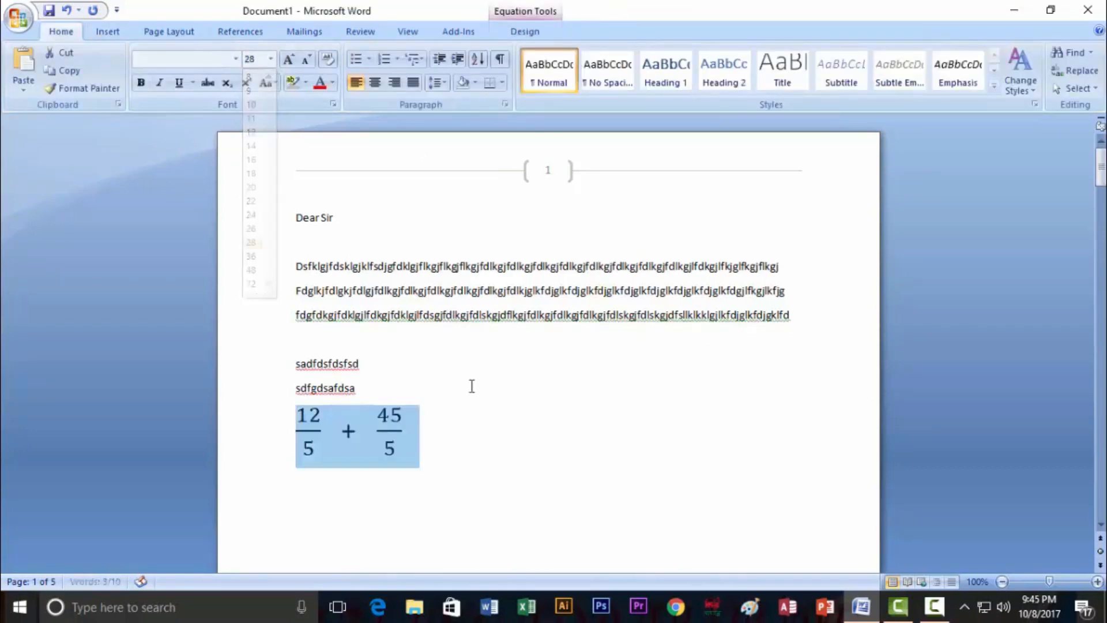
key("Left")
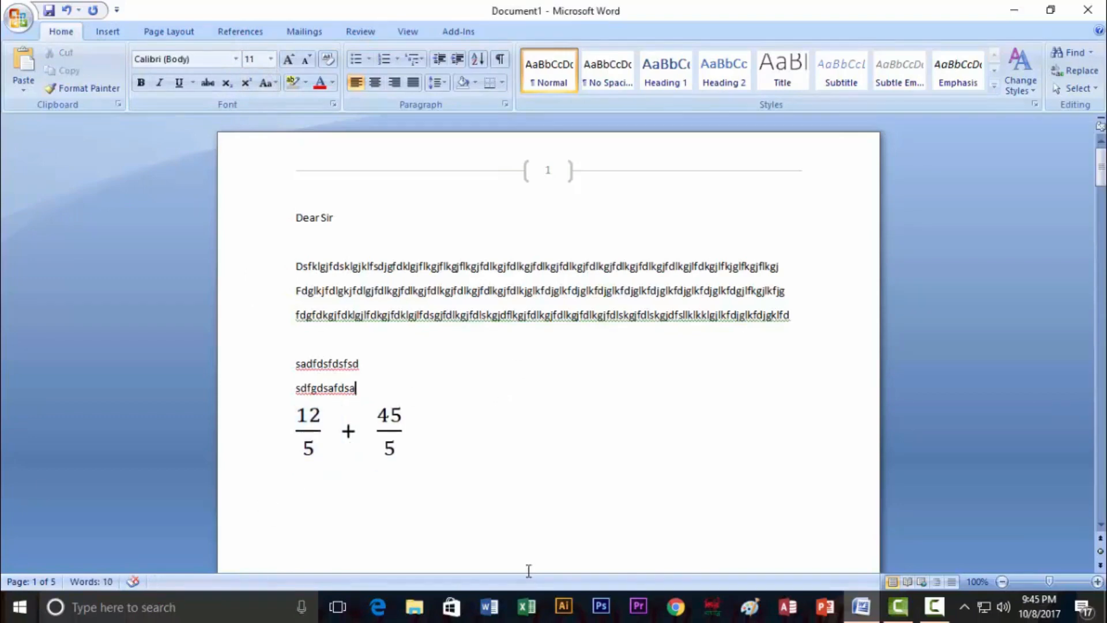
Insert a new blank equation on the fraction equation line
left_click(290, 433)
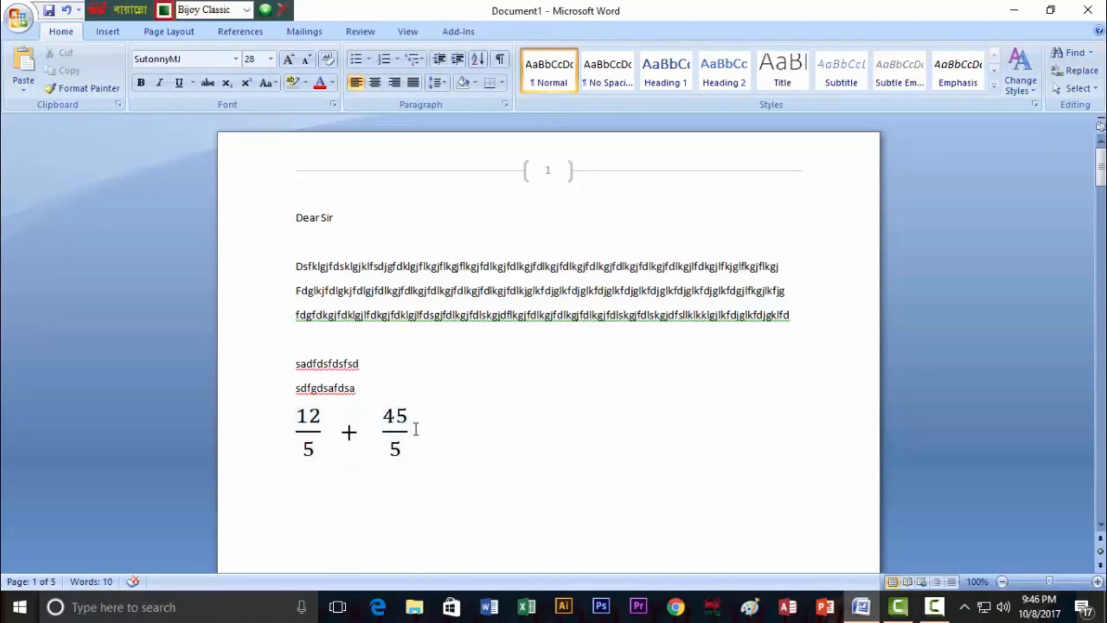
left_click(108, 32)
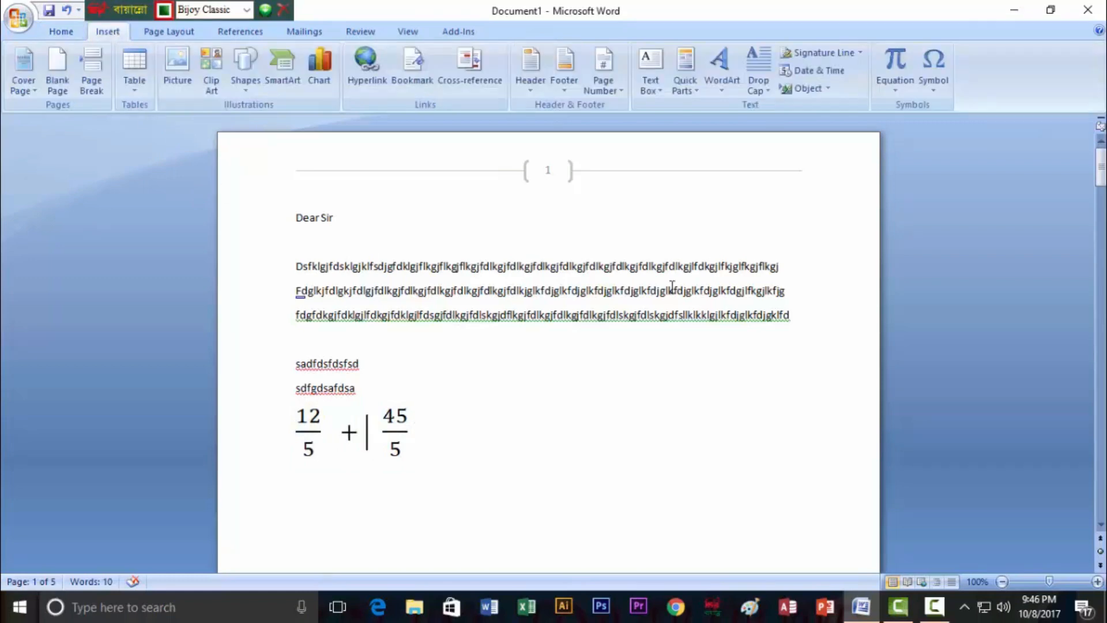
left_click(894, 88)
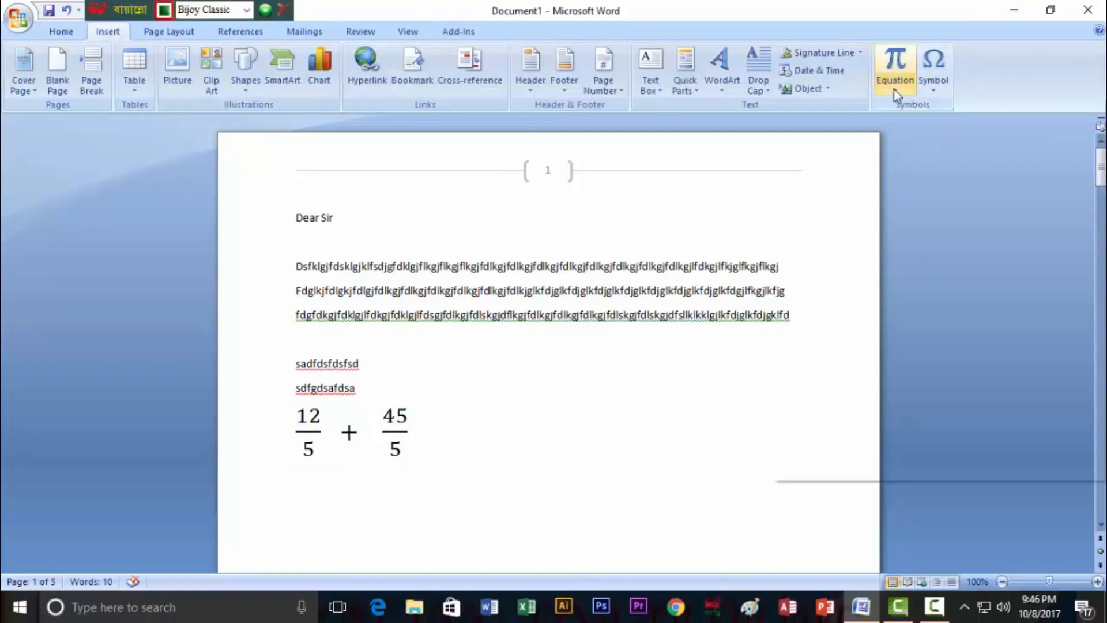
left_click(867, 452)
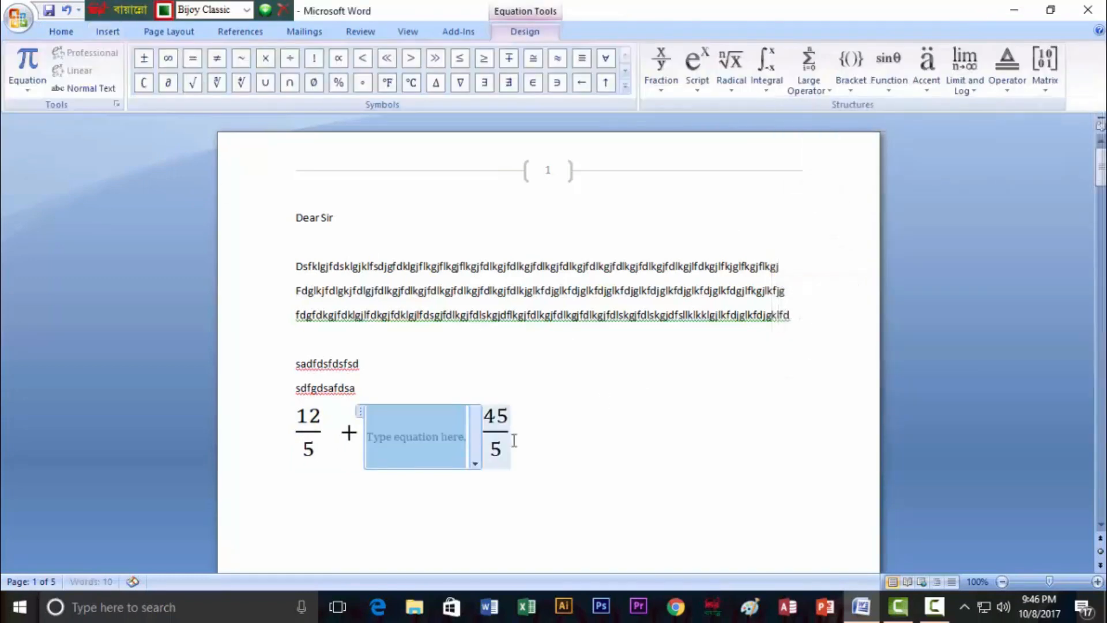
Select the entire 12/5 + 45/5 equation and delete it
left_click_drag(530, 449, 271, 433)
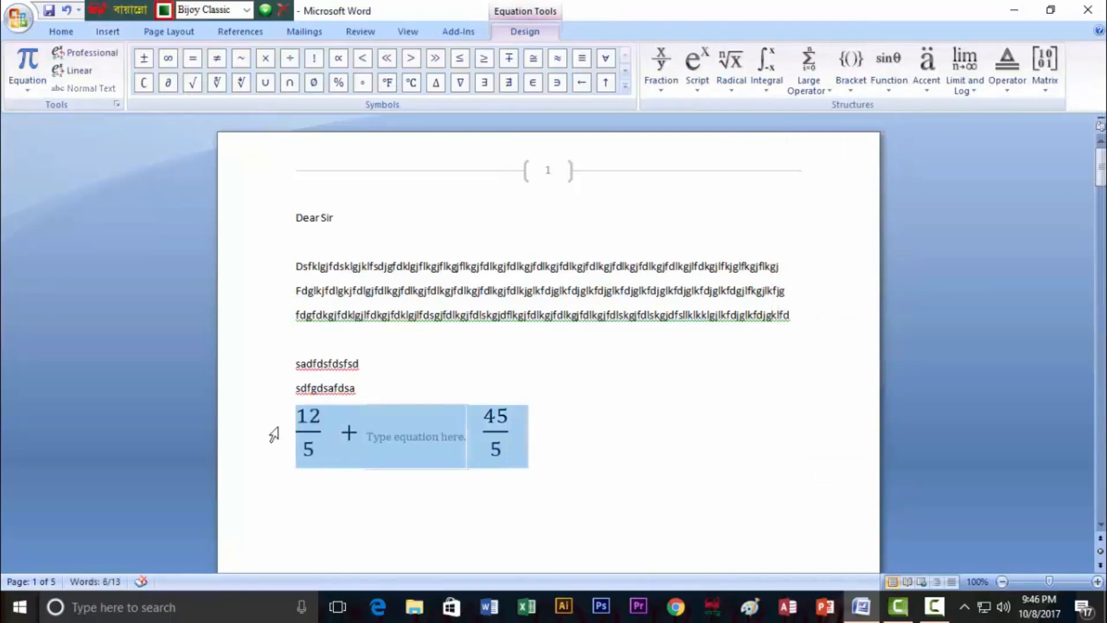
key("Delete")
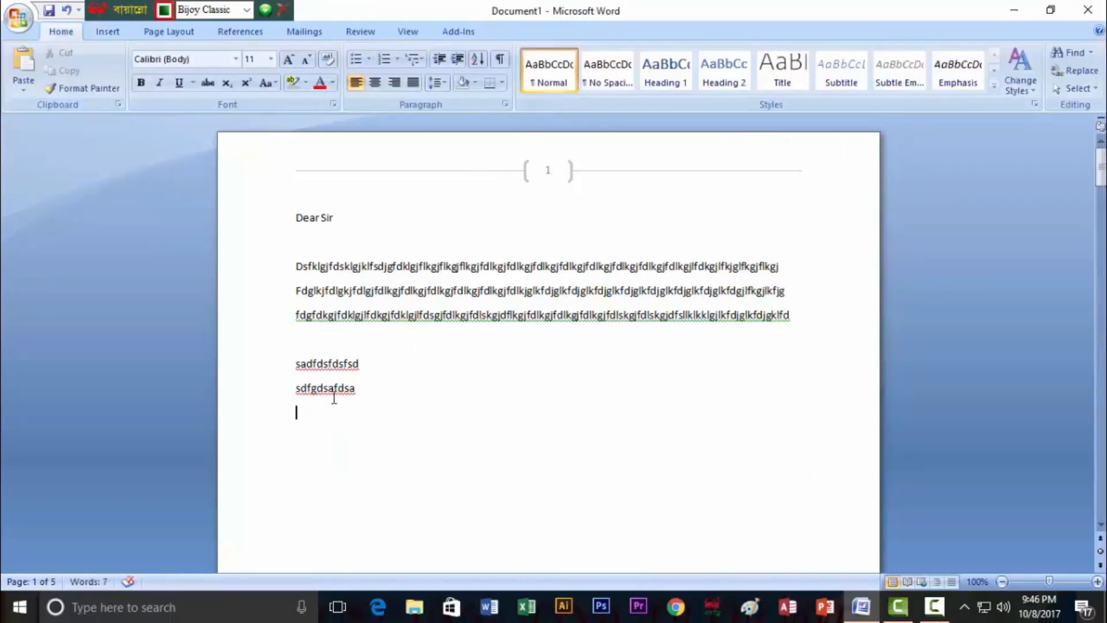
left_click(107, 31)
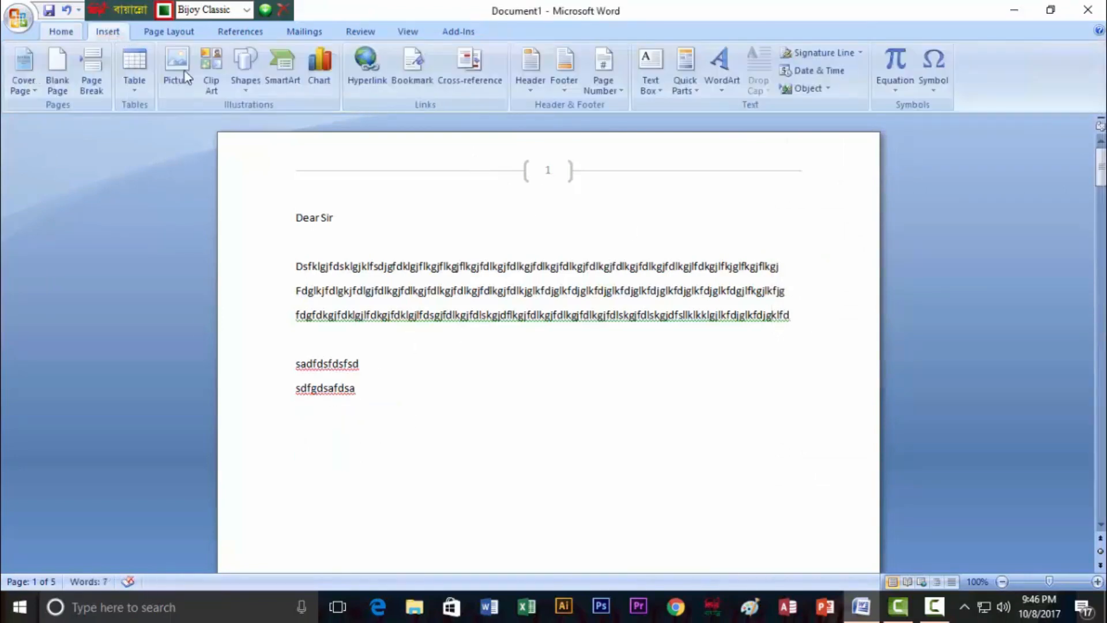
left_click(905, 94)
Create a superscript equation a² and set it to size 48
left_click(870, 452)
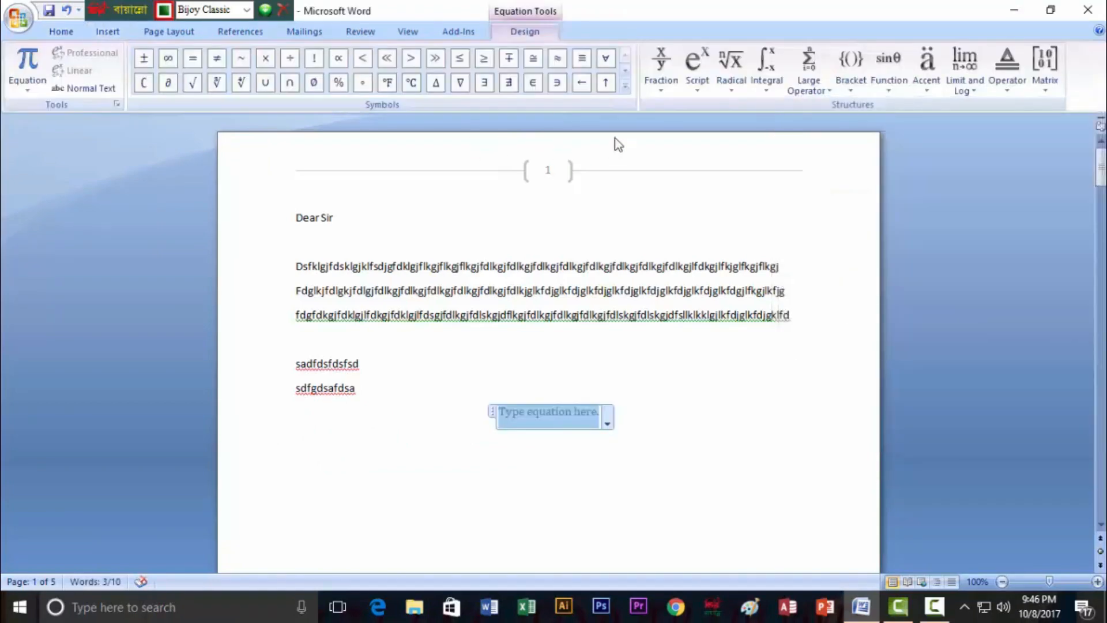
left_click(696, 92)
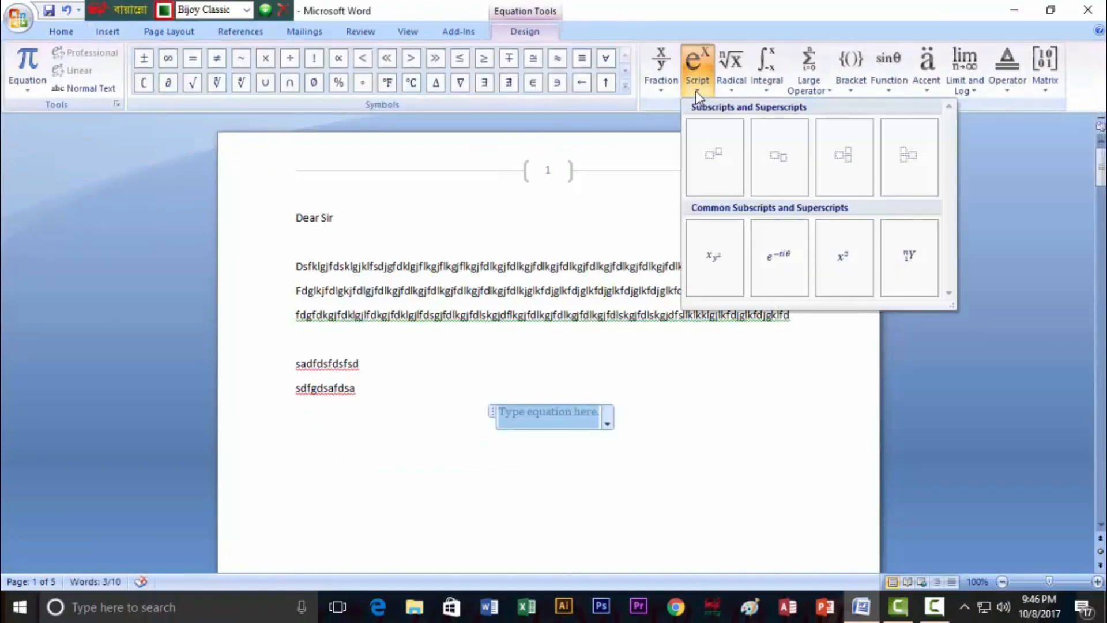
left_click(713, 163)
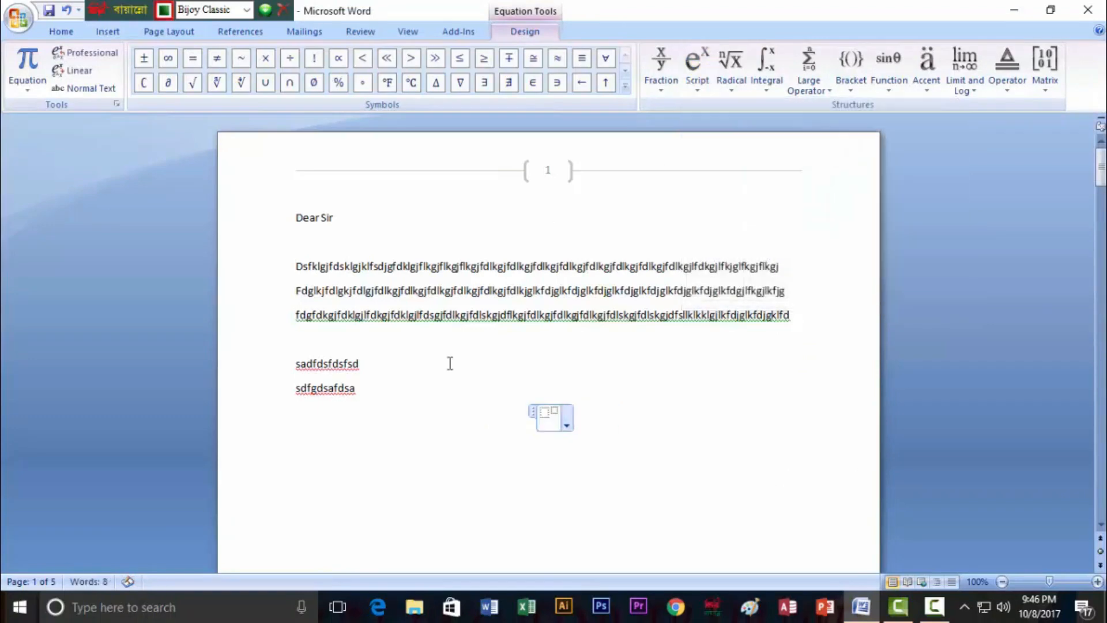
left_click(545, 414)
type(",2")
left_click_drag(588, 418, 542, 414)
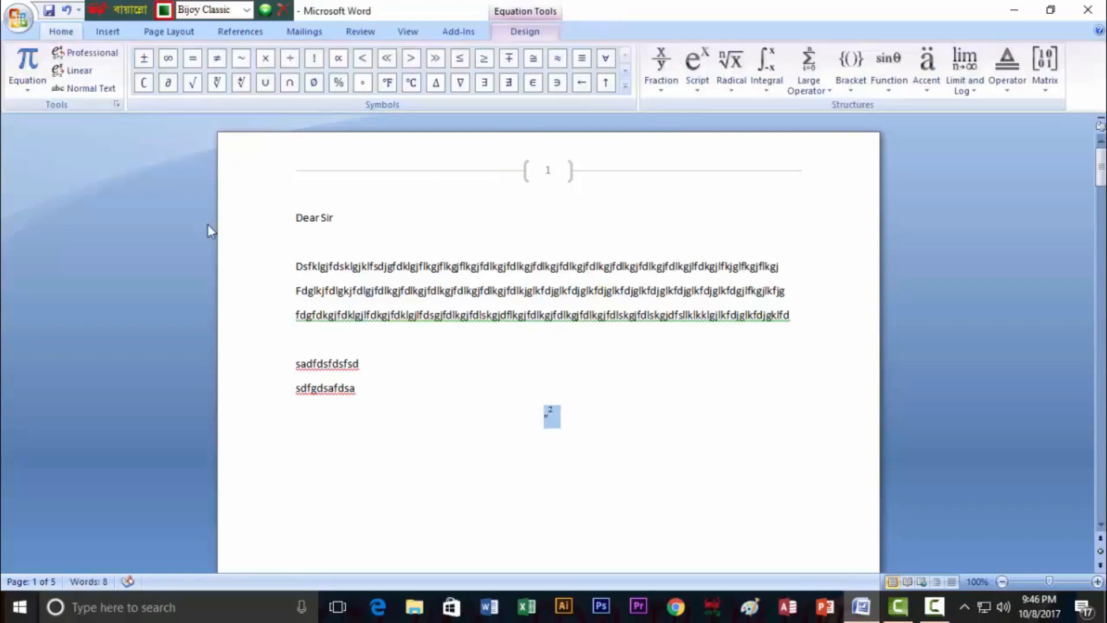
left_click(62, 31)
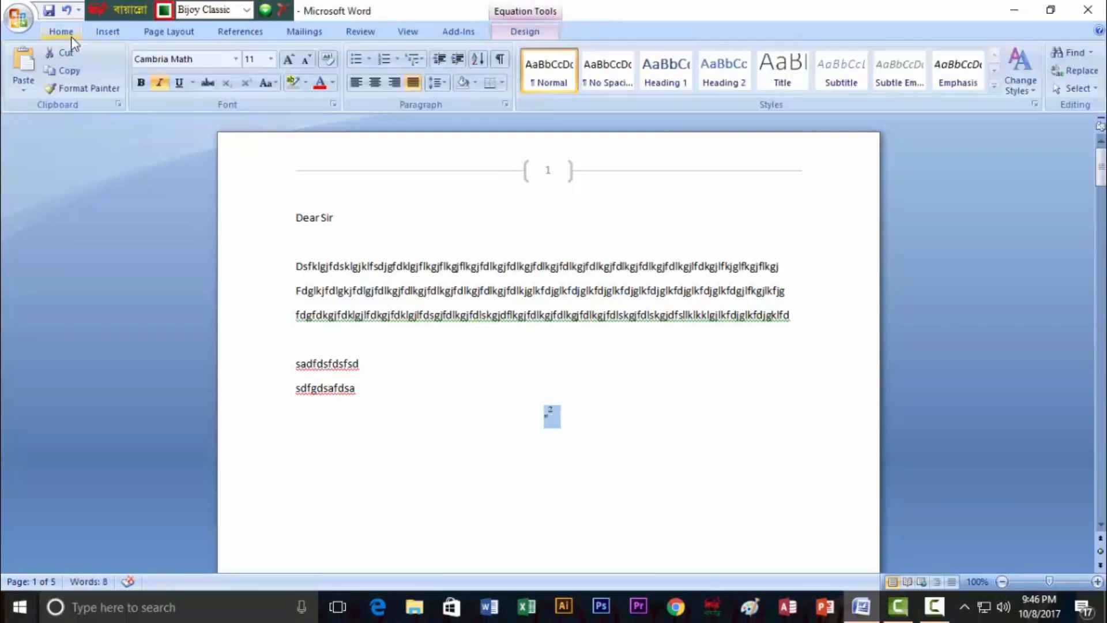
left_click(271, 59)
left_click(254, 269)
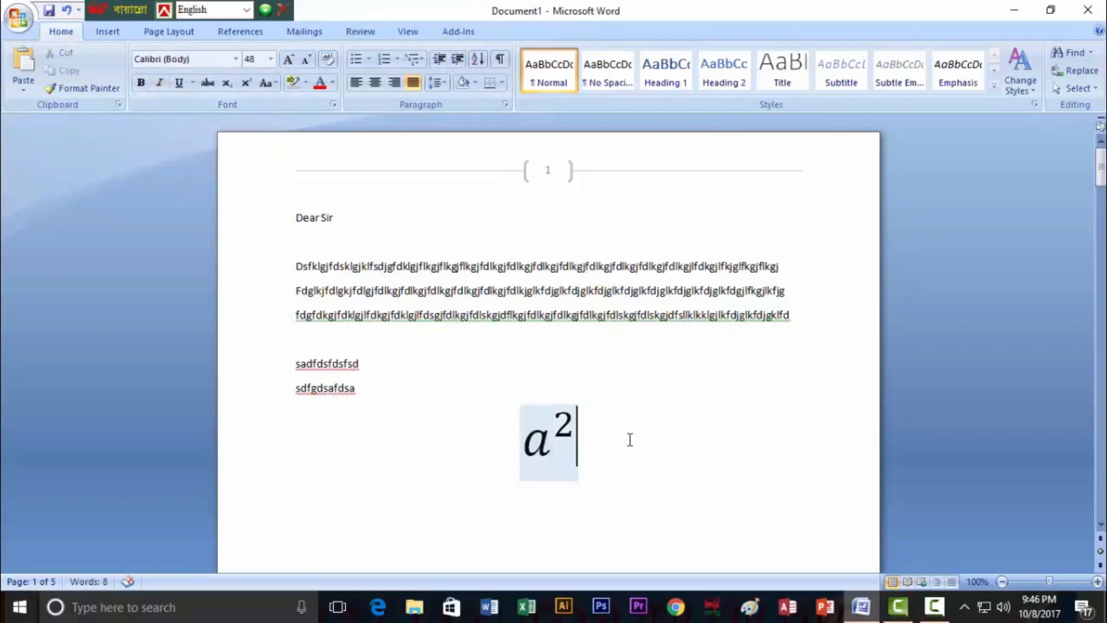
Continue the equation after a² with +2ab+
left_click(573, 435)
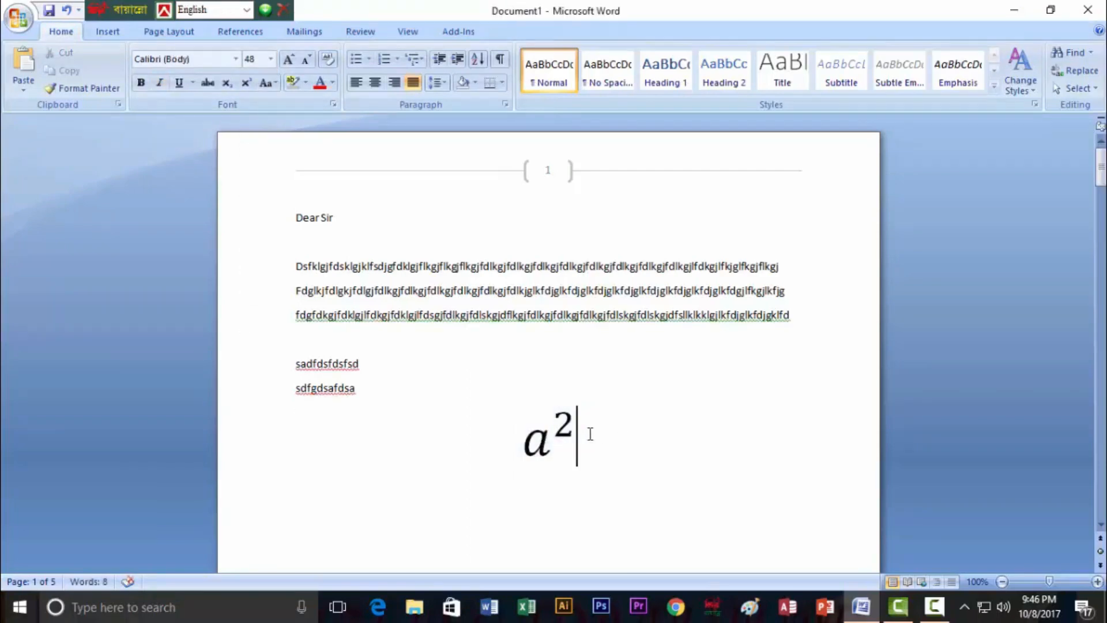
type("+2")
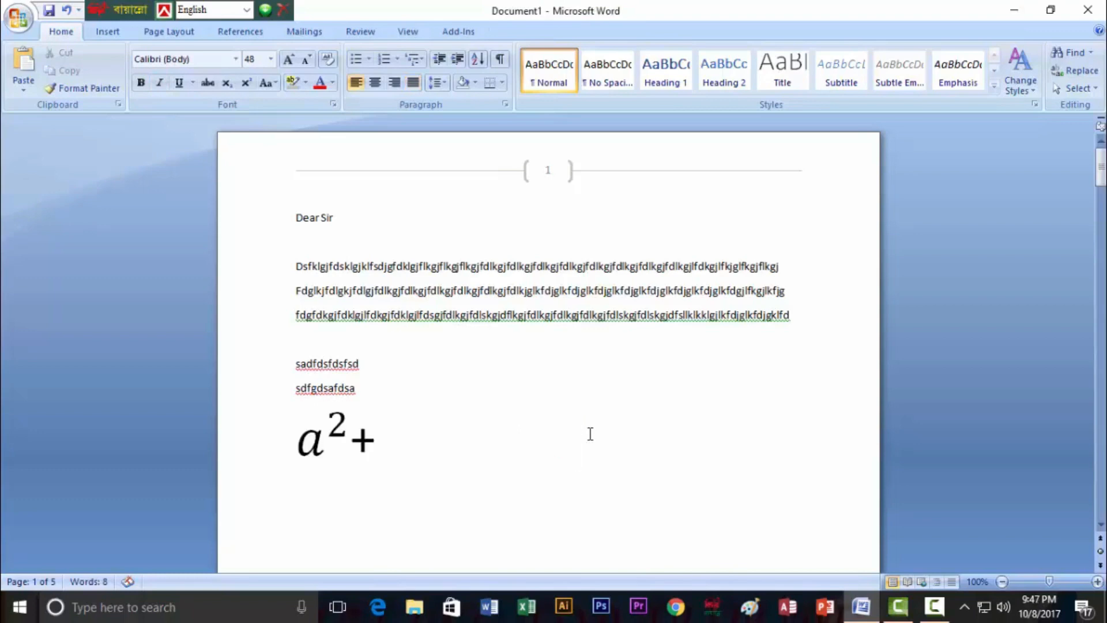
type("ab+")
key("Left")
key("Left")
key("Left")
type("2")
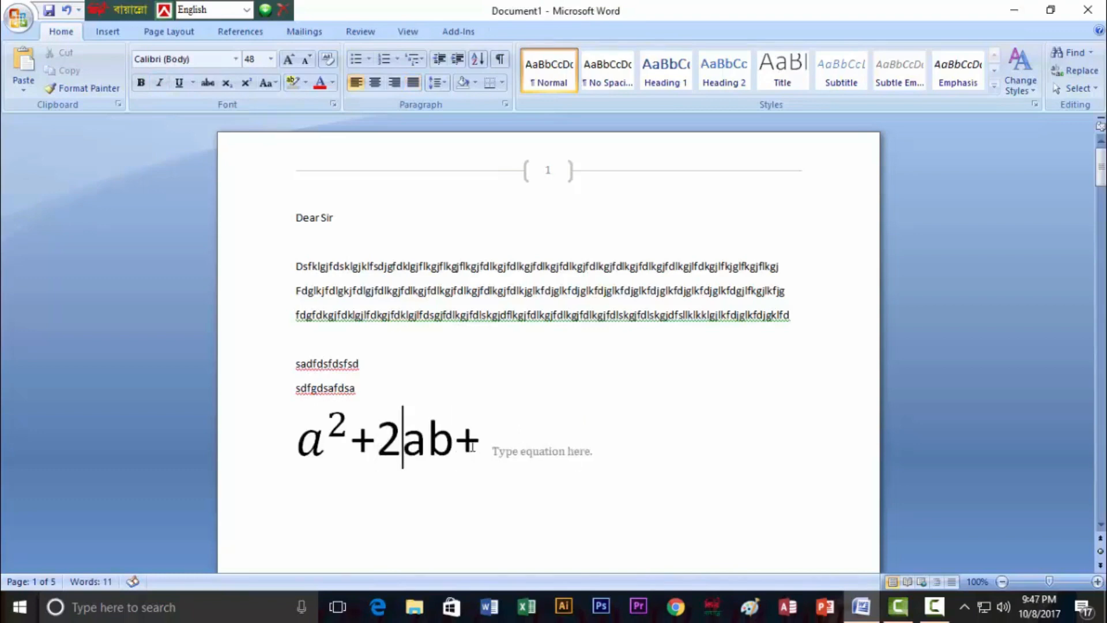
left_click(489, 435)
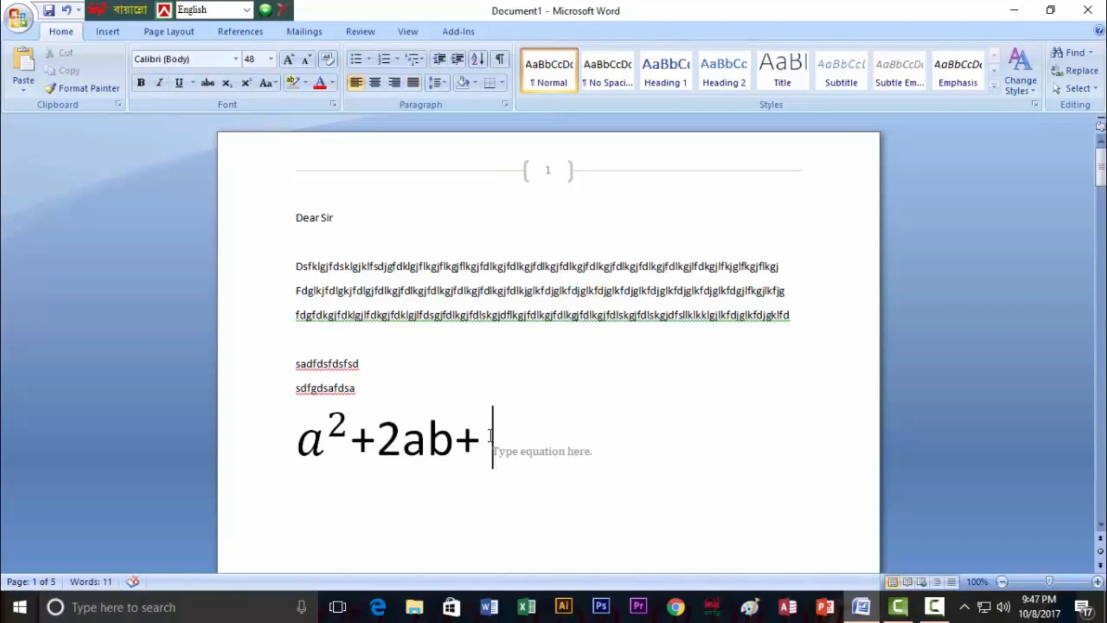
Append a superscript b² to complete a² + 2ab + b²
left_click(107, 32)
left_click(894, 78)
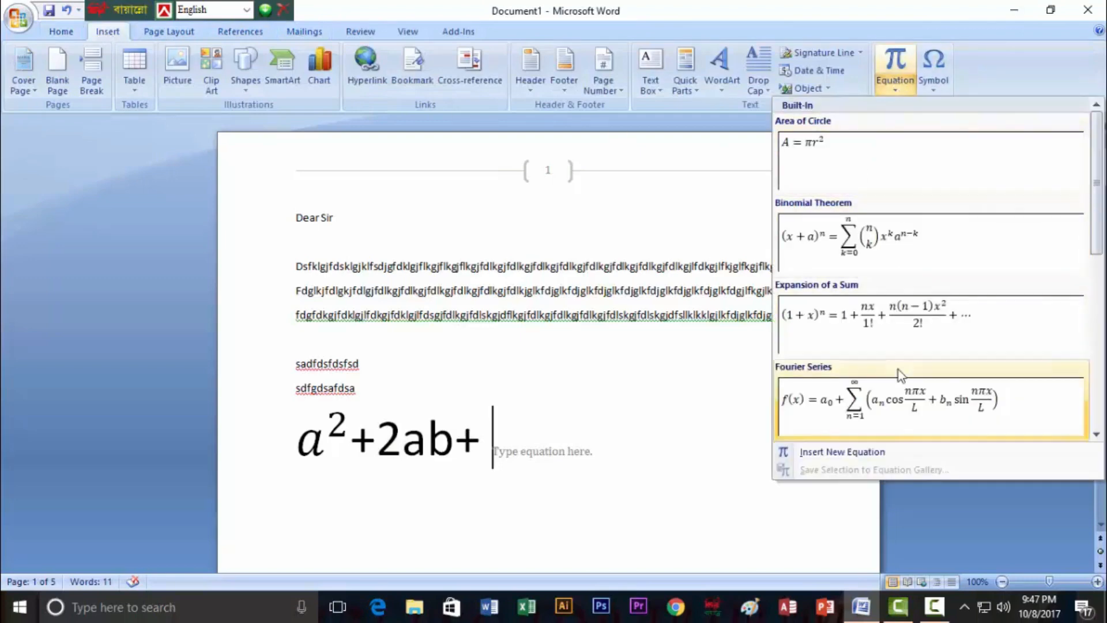
left_click(831, 453)
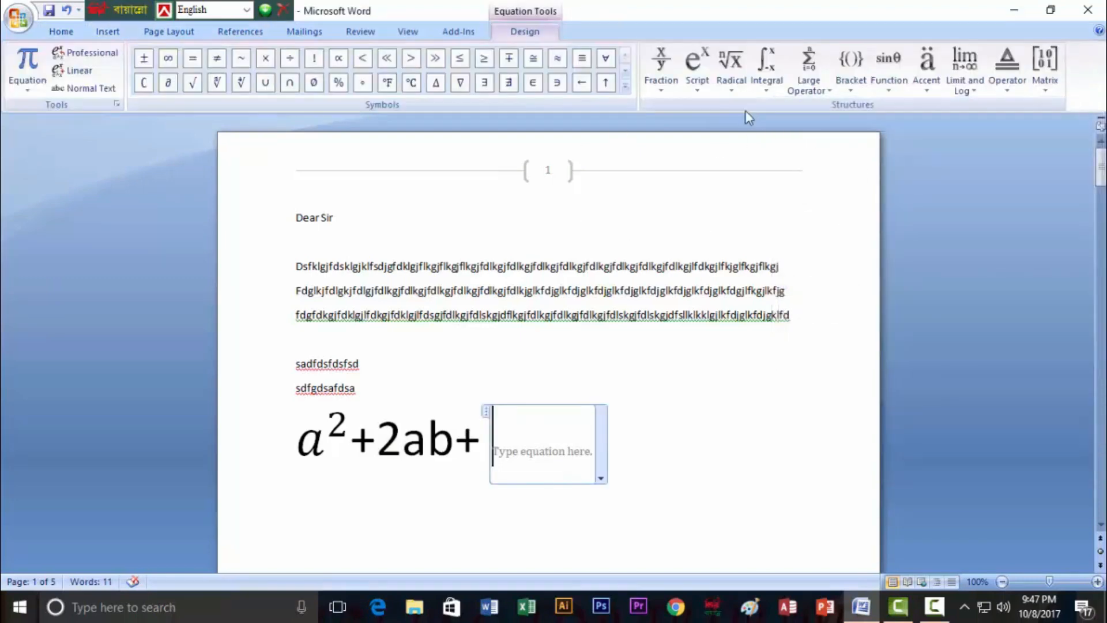
left_click(699, 86)
left_click(711, 163)
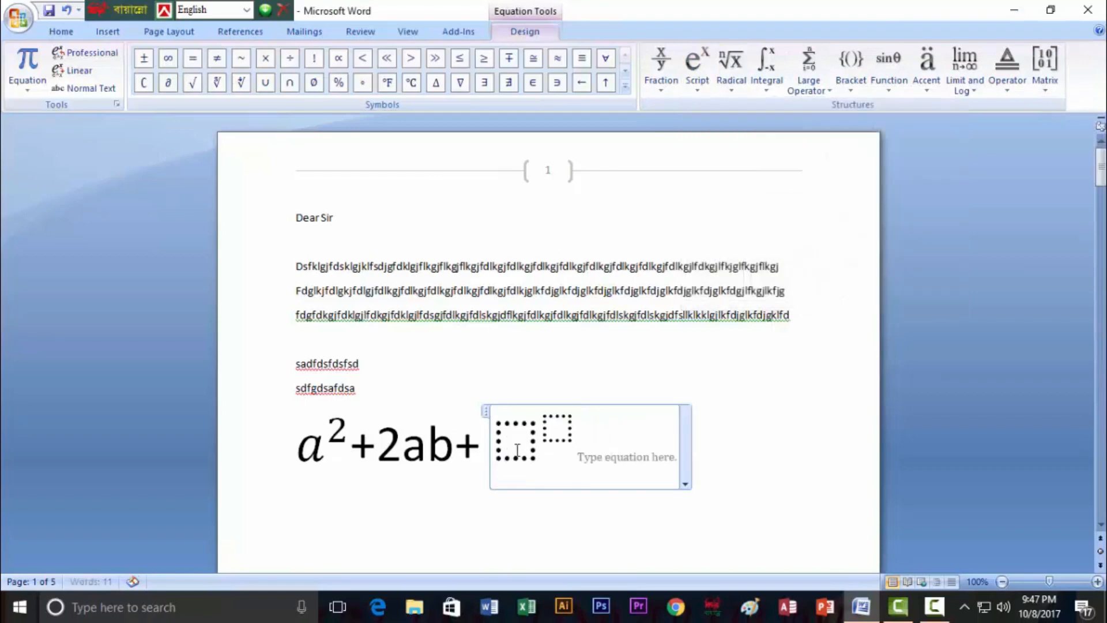
left_click(517, 449)
type("b")
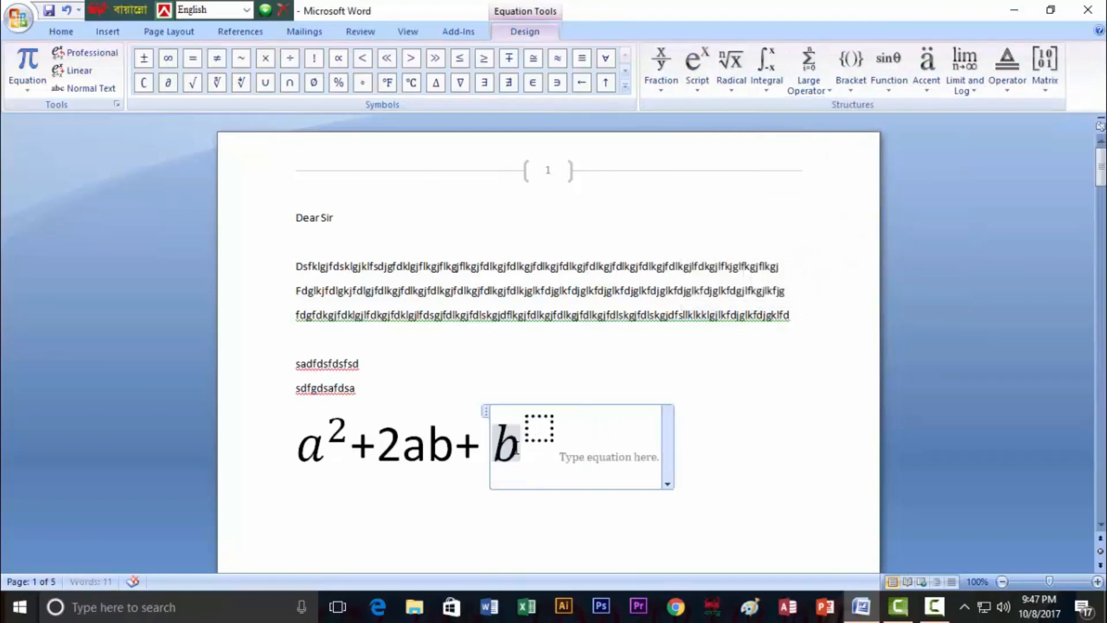
left_click(543, 425)
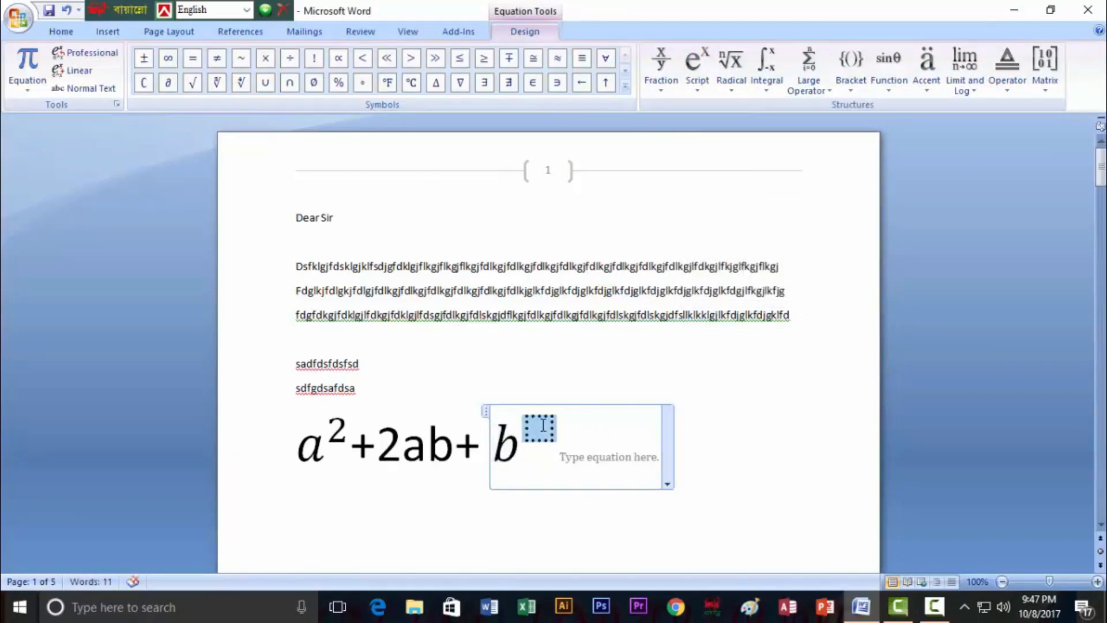
type("2")
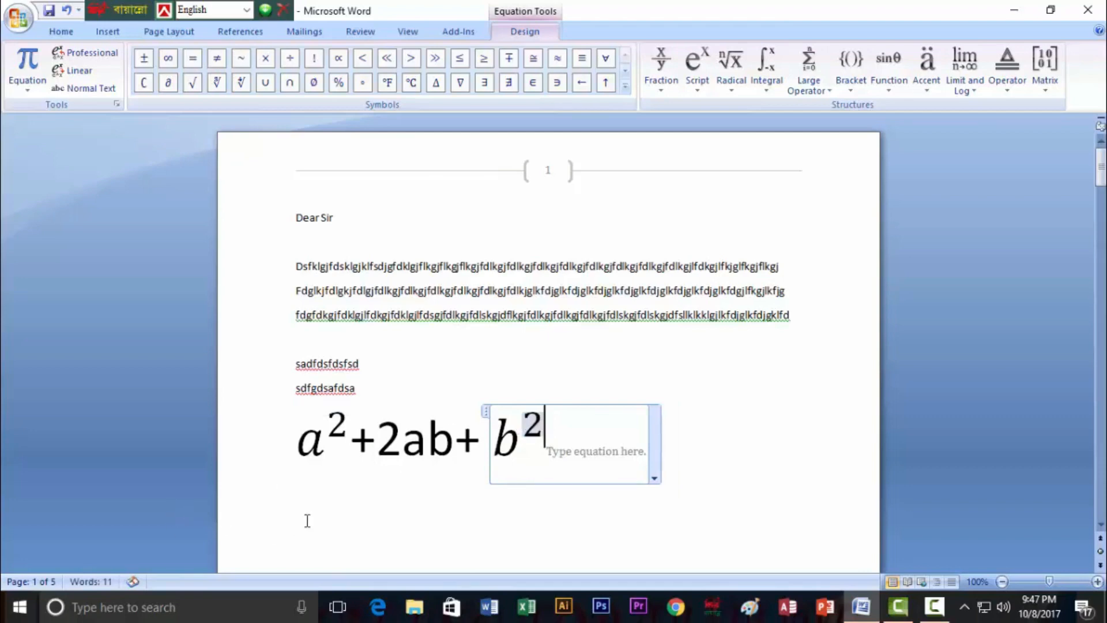
left_click(683, 440)
left_click(506, 522)
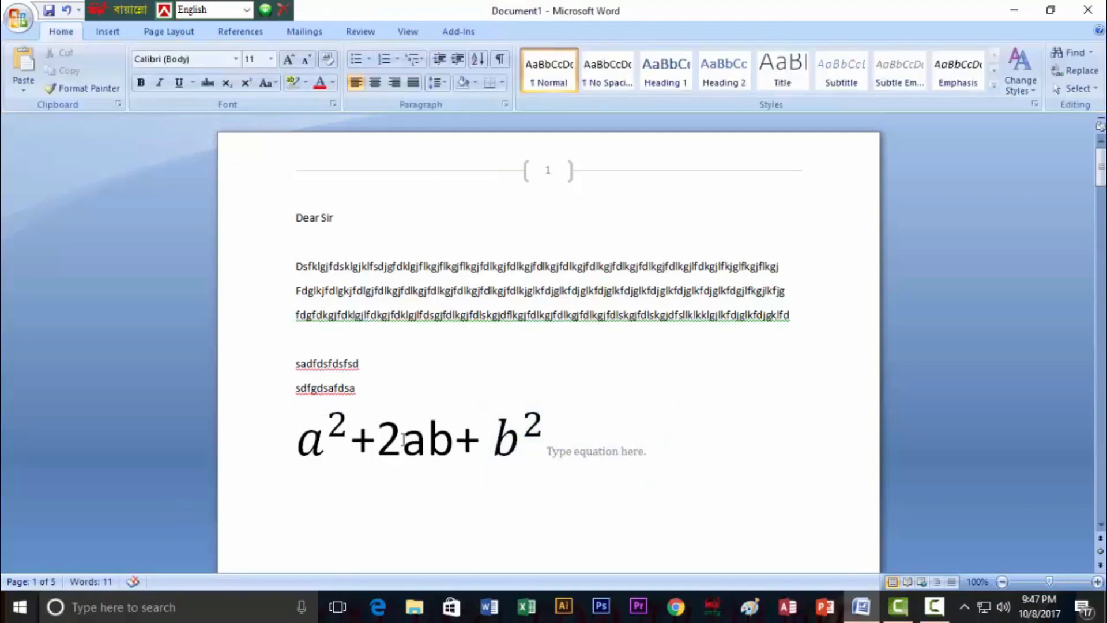
Insert a blank equation and browse the script, radical, integral, large operator and bracket structures
left_click(108, 32)
left_click(895, 81)
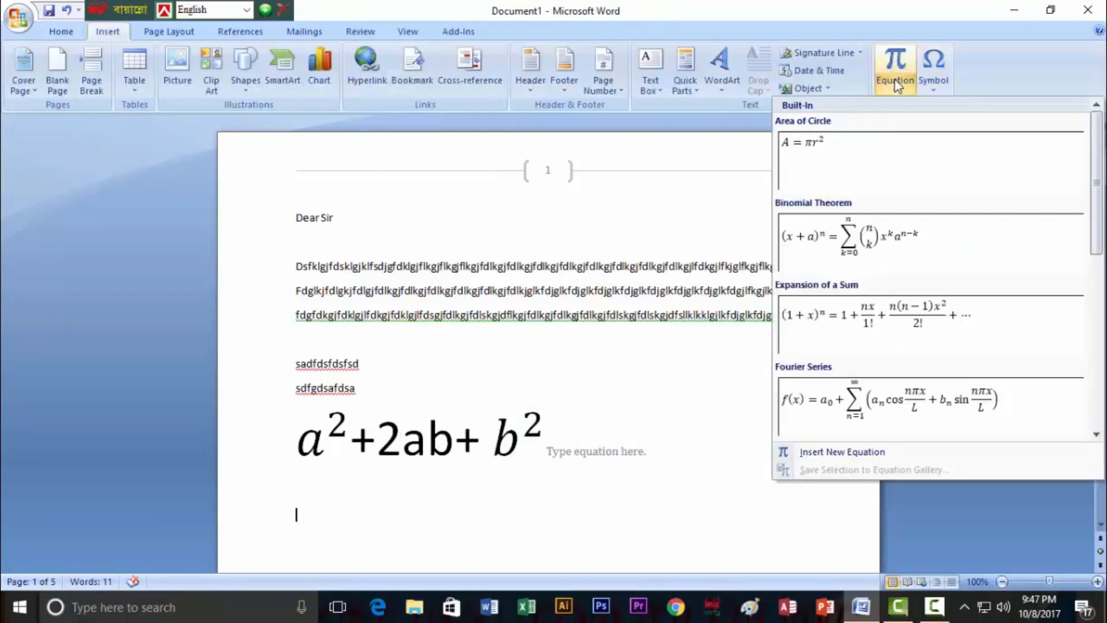
left_click(871, 452)
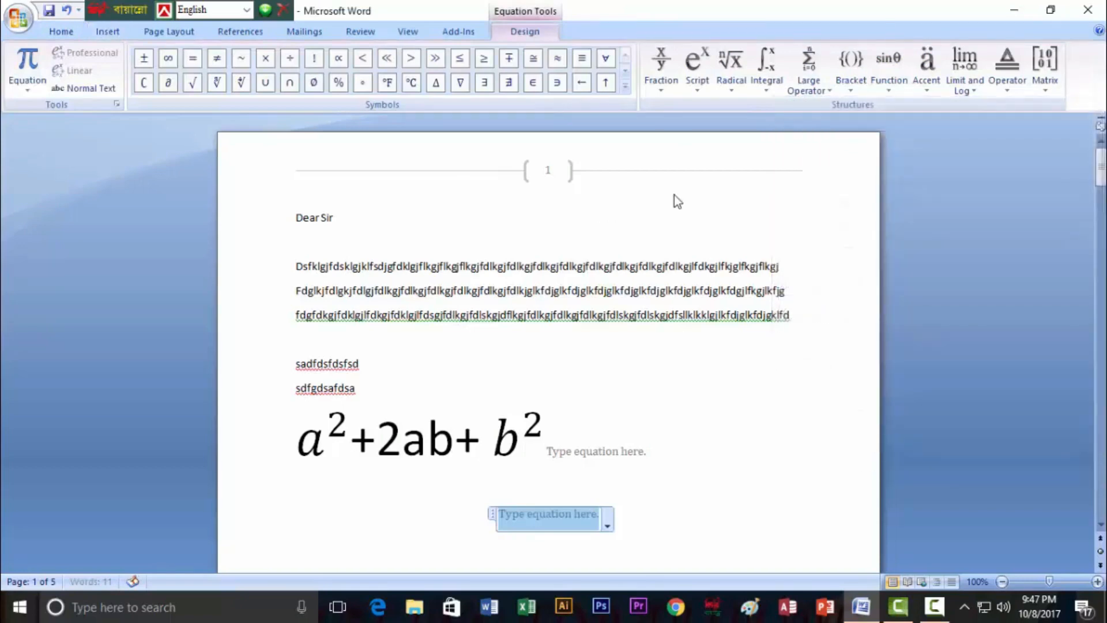
left_click(687, 88)
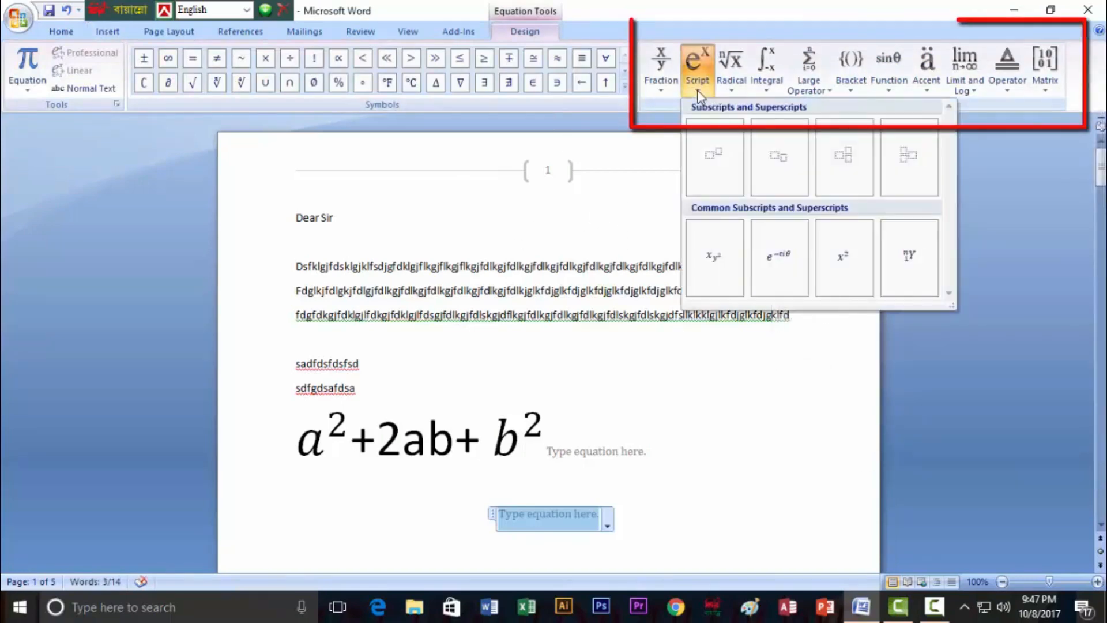
left_click(731, 92)
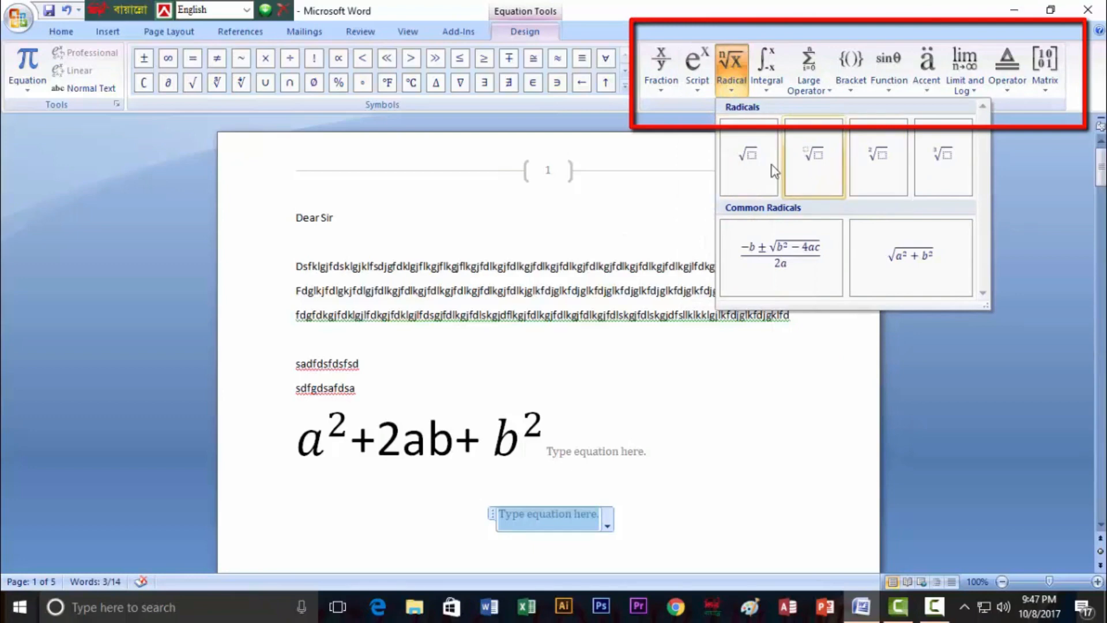
left_click(767, 86)
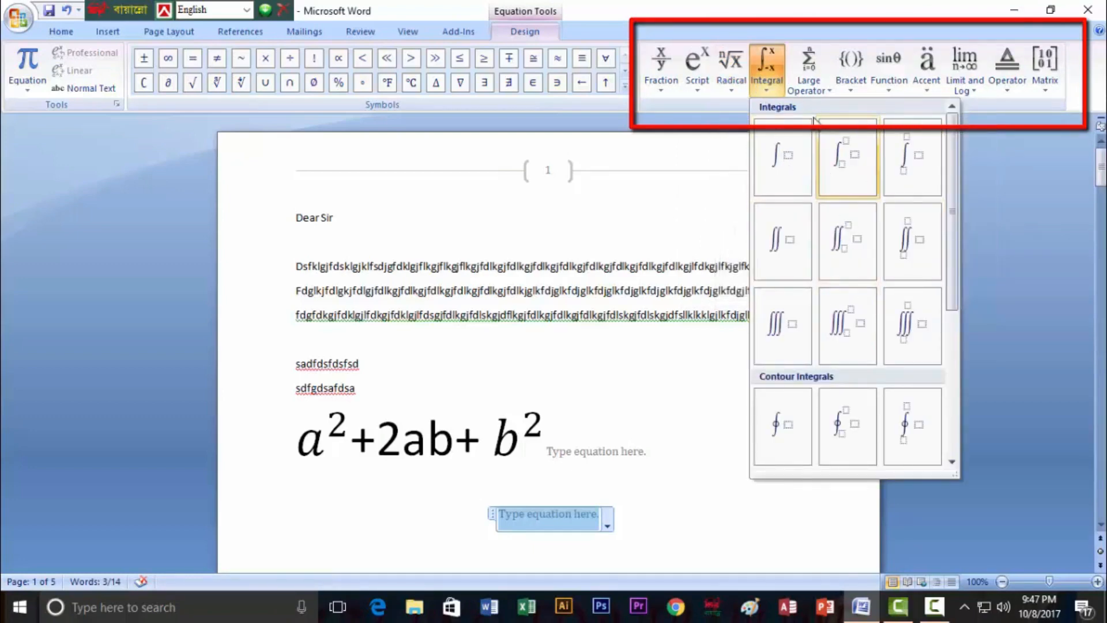
left_click(826, 90)
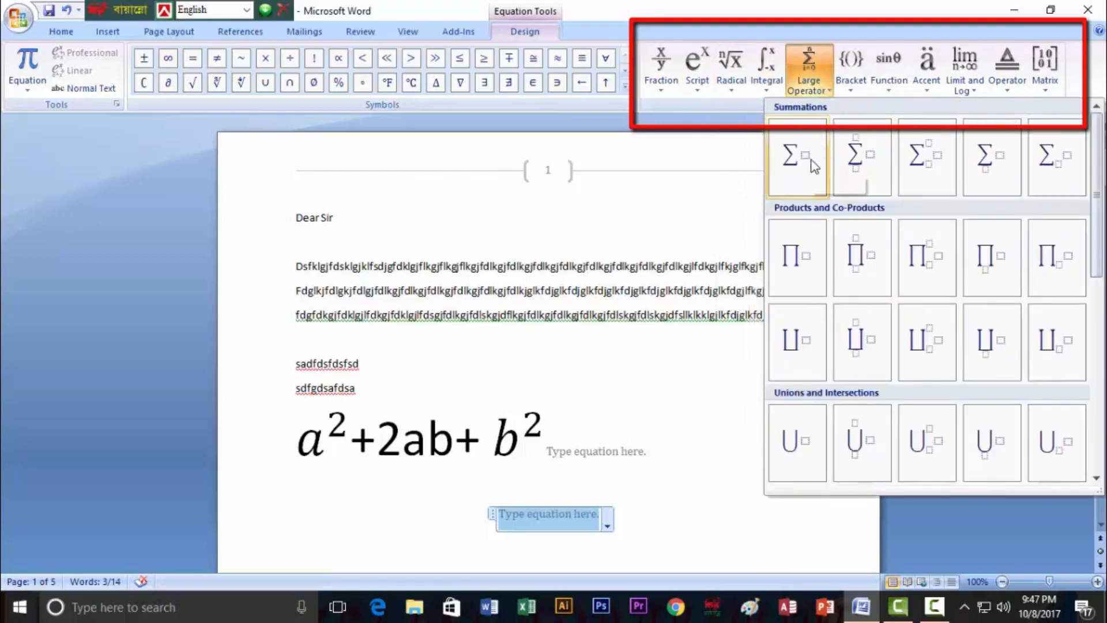
left_click(856, 90)
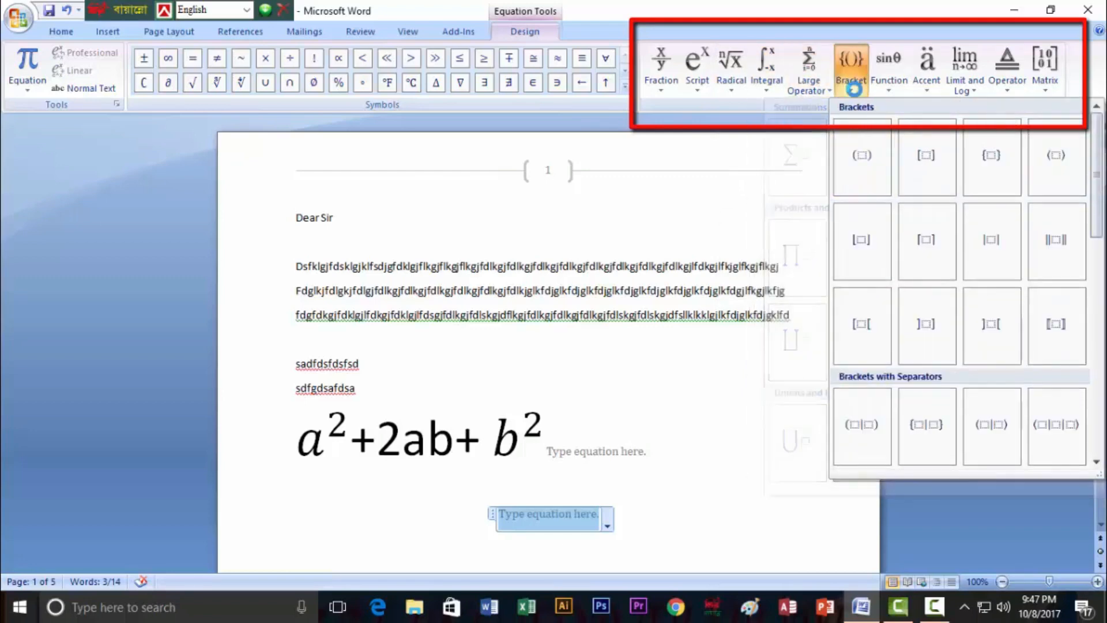
Preview the function, accent, limit and log, operator and matrix templates
left_click(886, 91)
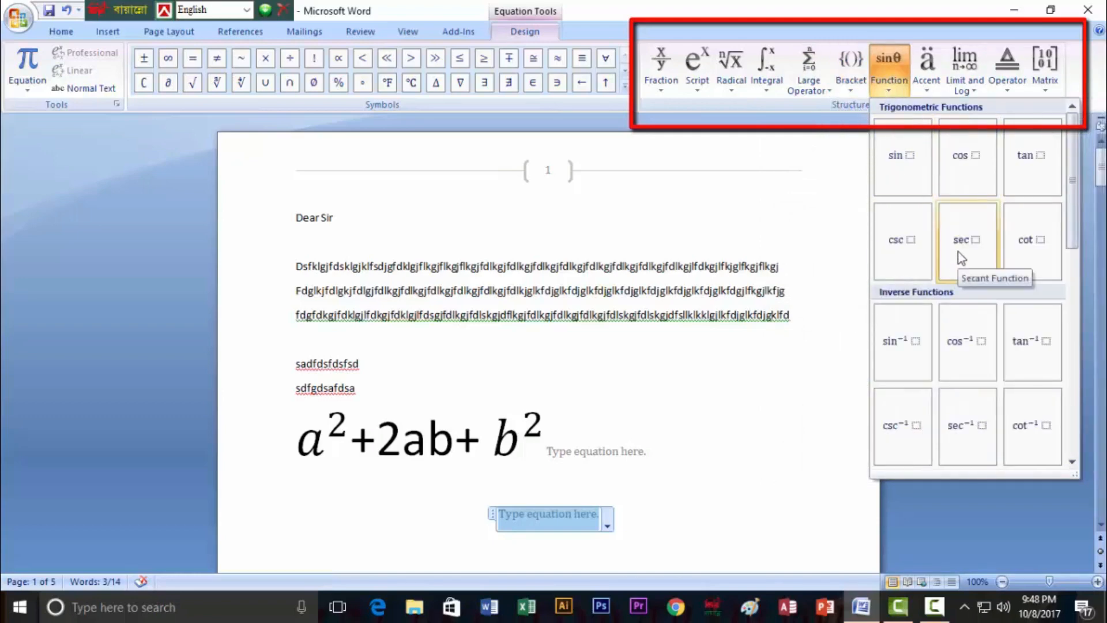
left_click(926, 92)
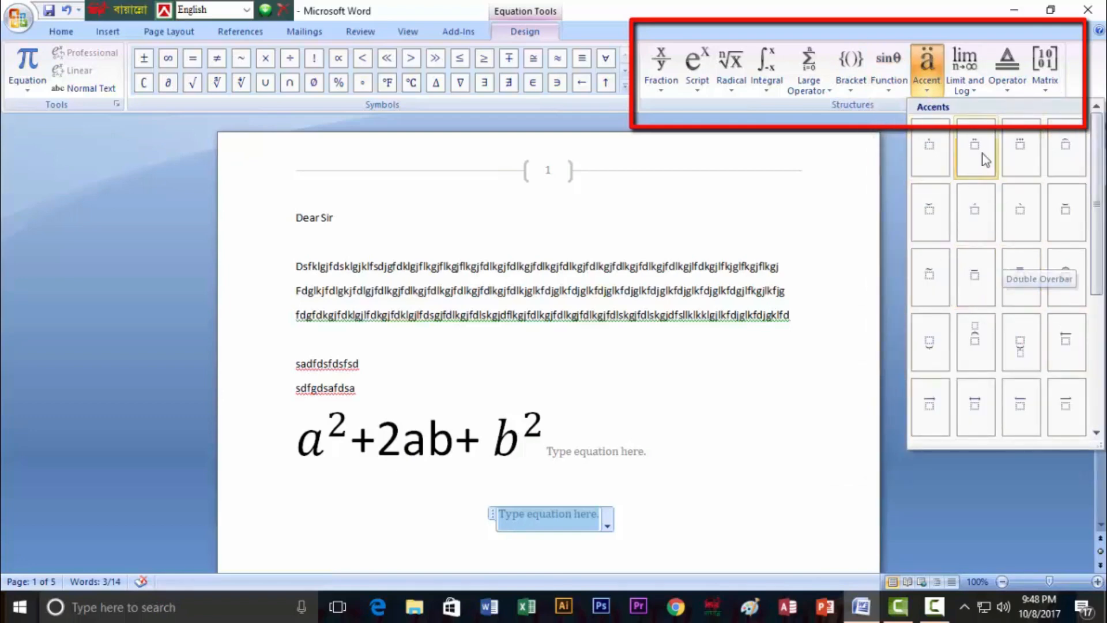
left_click(974, 93)
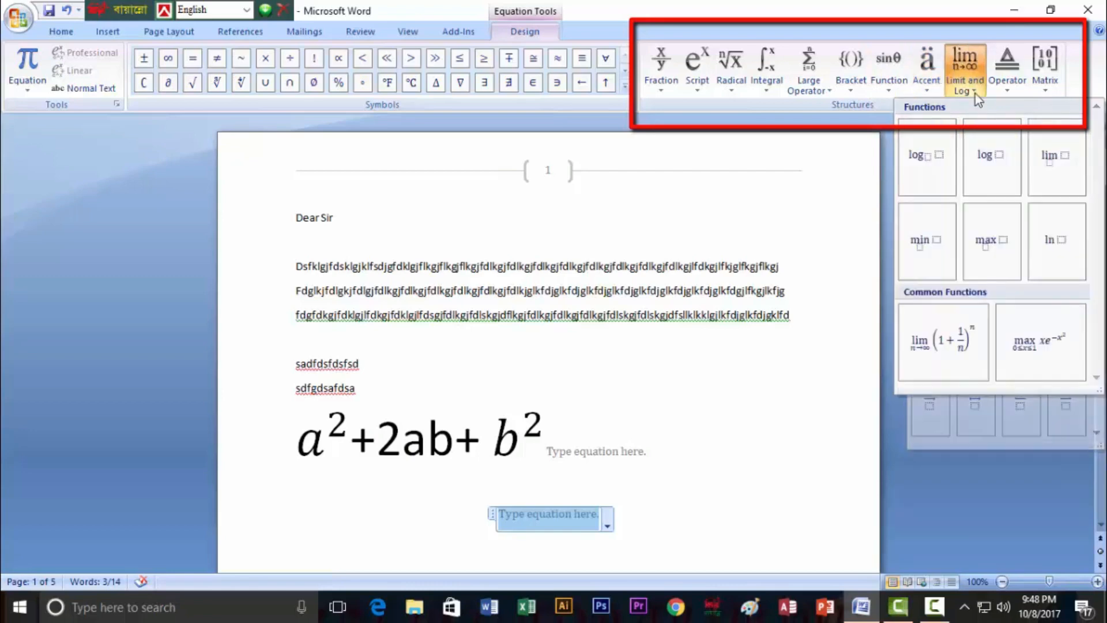
left_click(1008, 92)
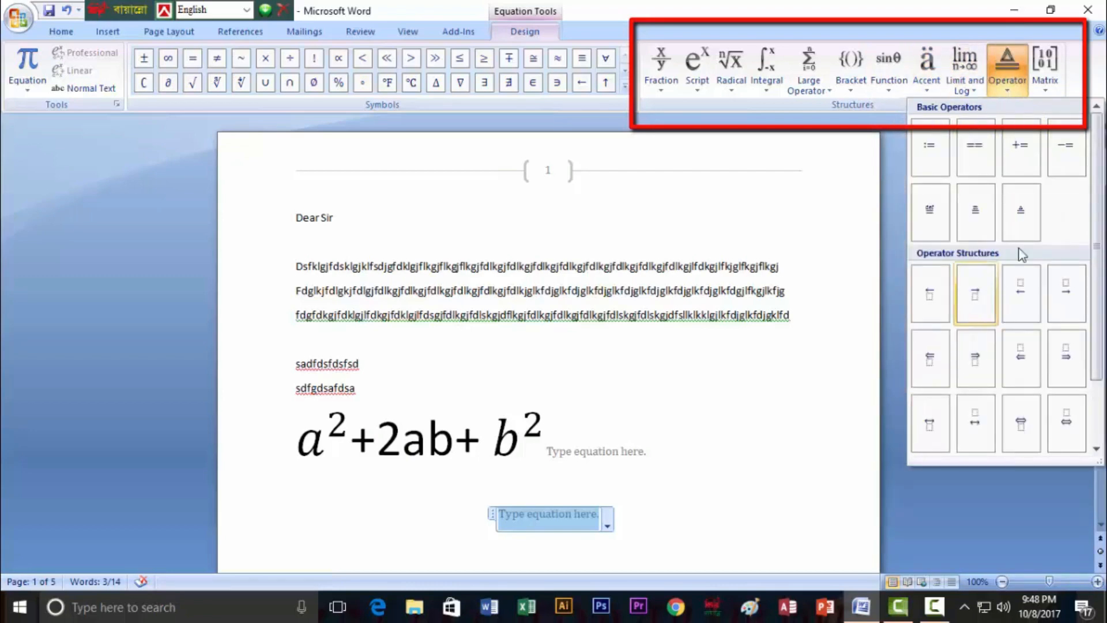
left_click(1050, 91)
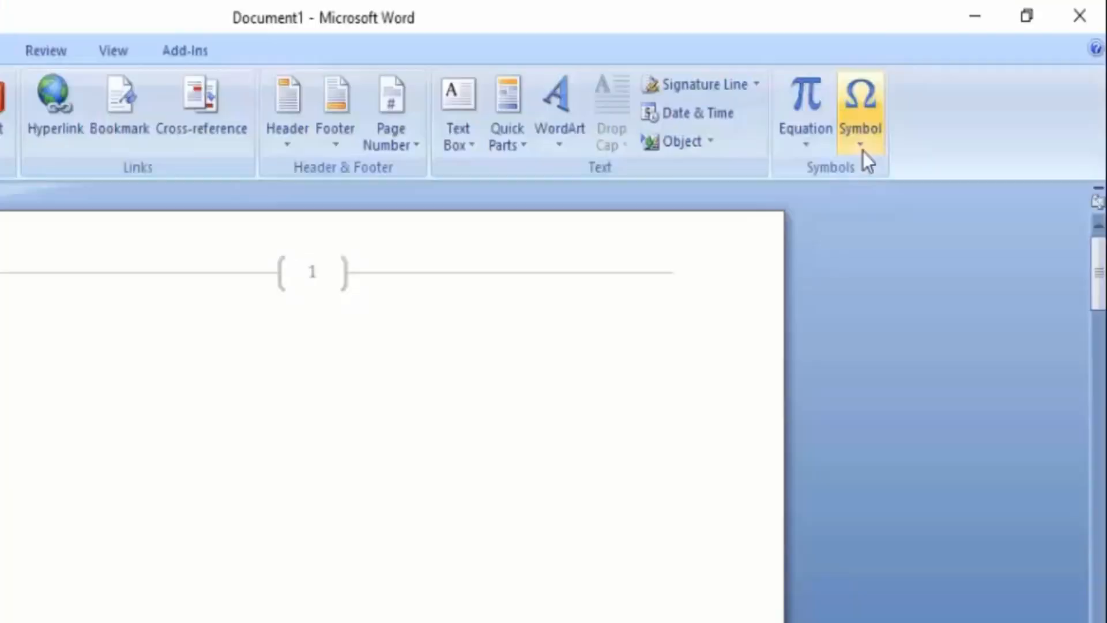
Open the full Symbol dialog, move it aside and show its font list
left_click(936, 90)
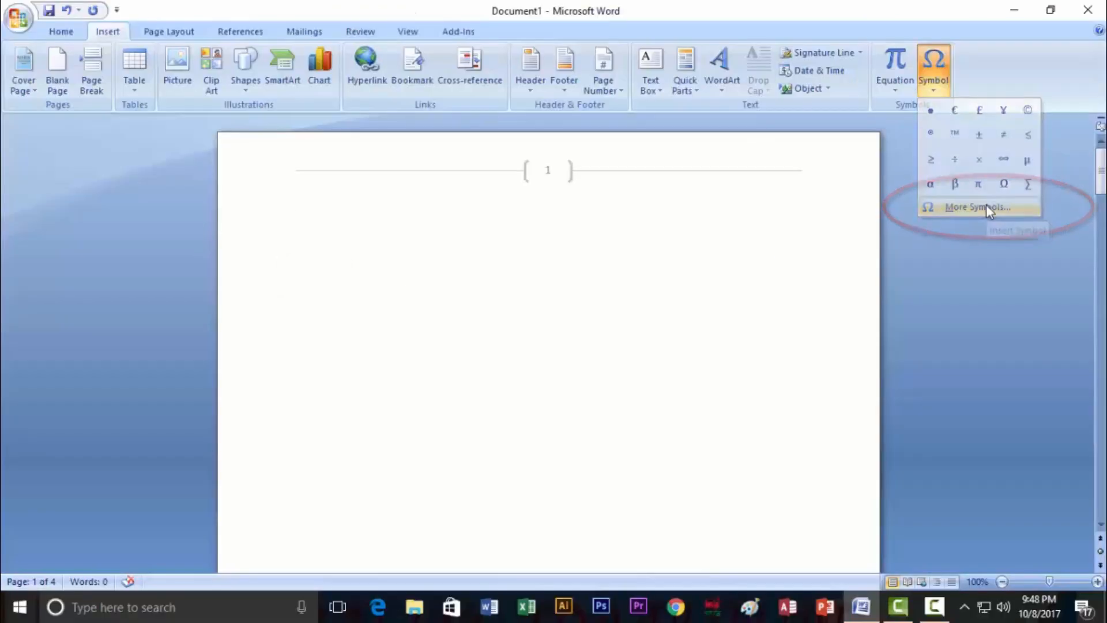
left_click(987, 206)
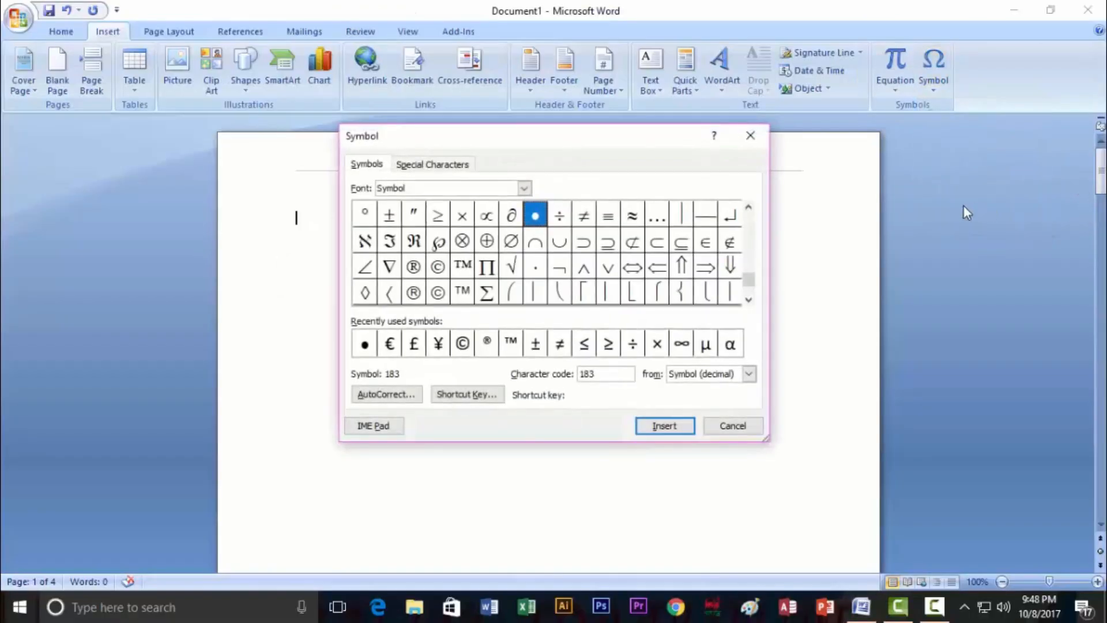
left_click_drag(600, 136, 789, 134)
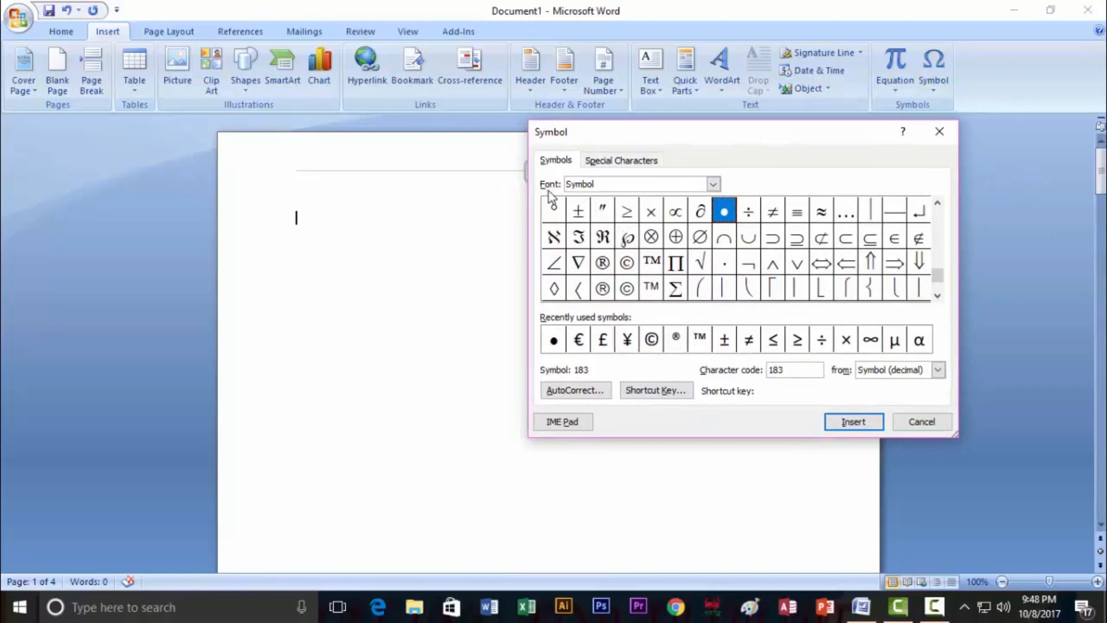
left_click(711, 185)
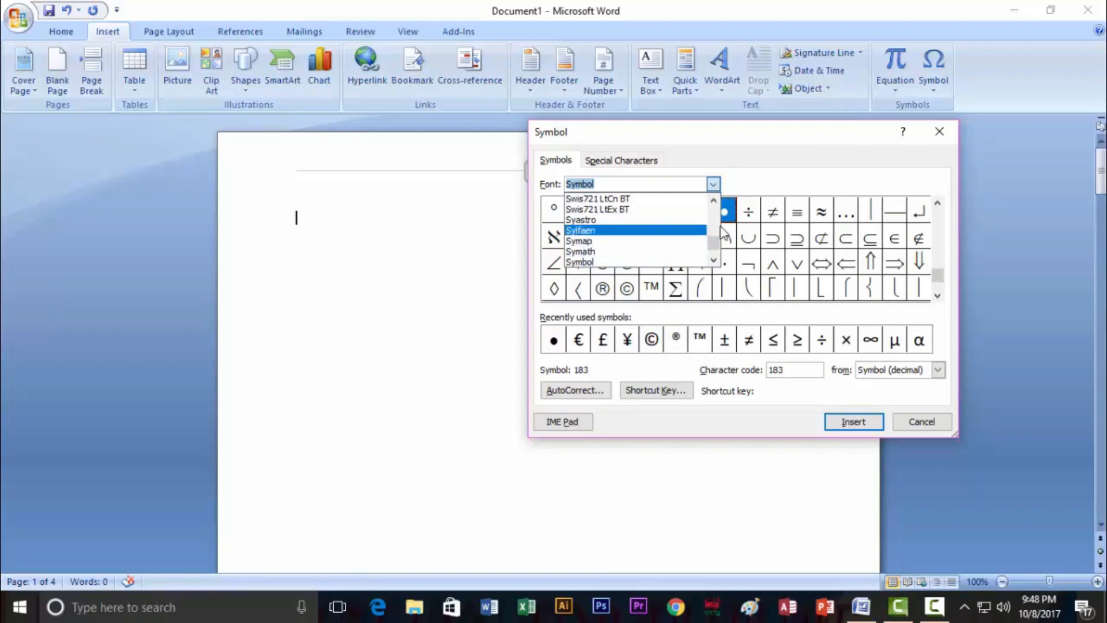
left_click_drag(715, 244, 716, 203)
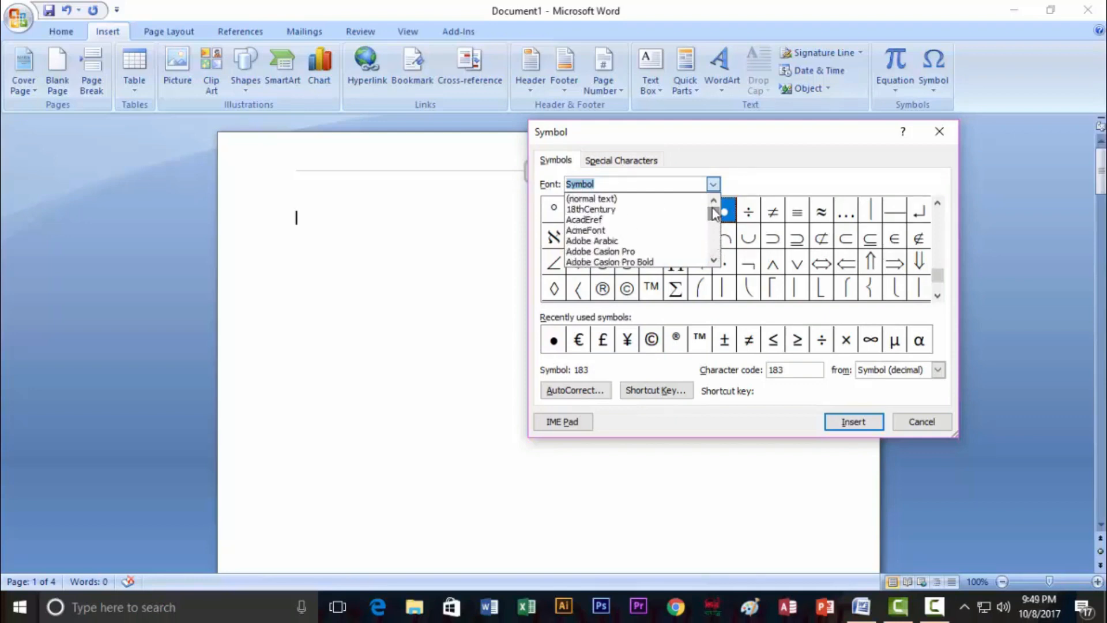
Browse the 18thCentury, AcmeFont, Adobe Arabic and Adobe Caslon Pro fonts and General Punctuation subset
left_click(692, 210)
left_click(714, 183)
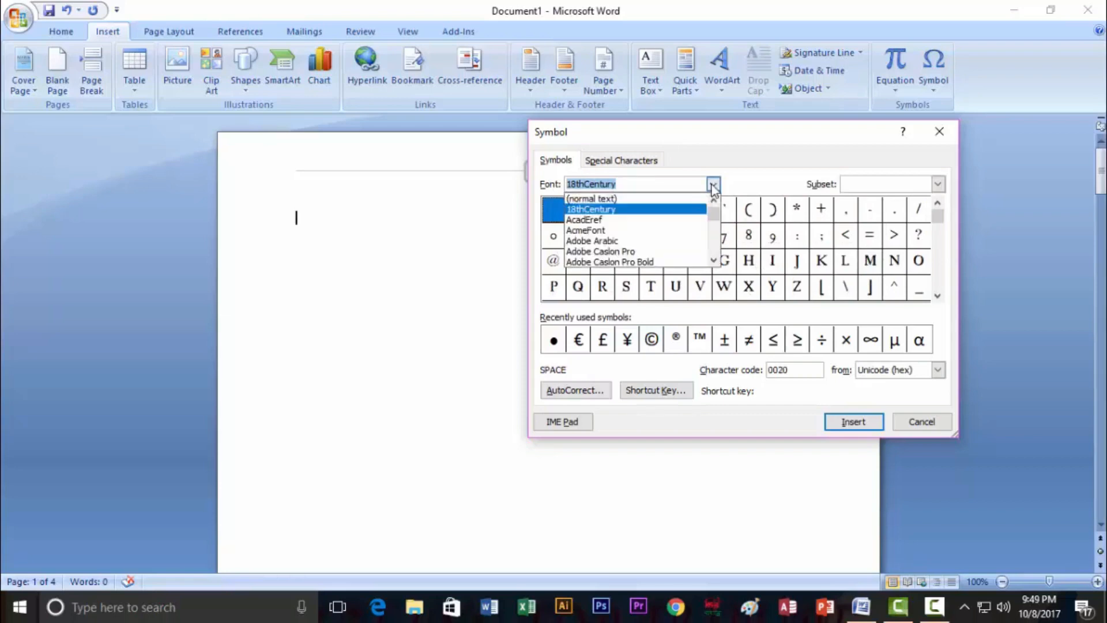
left_click(701, 222)
left_click(714, 184)
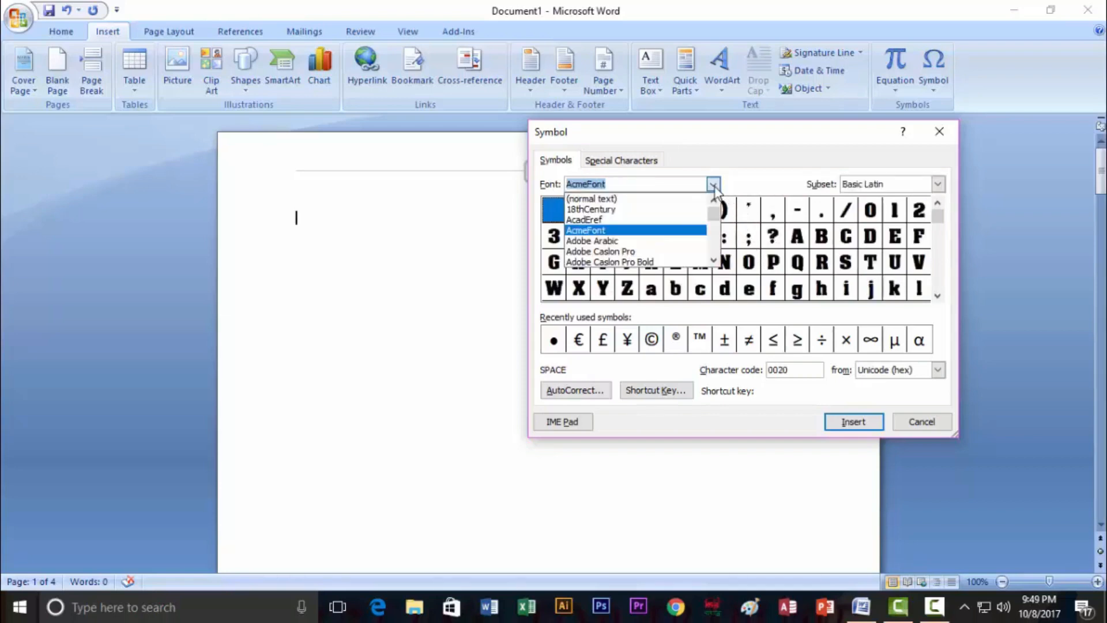
left_click(699, 235)
left_click(714, 183)
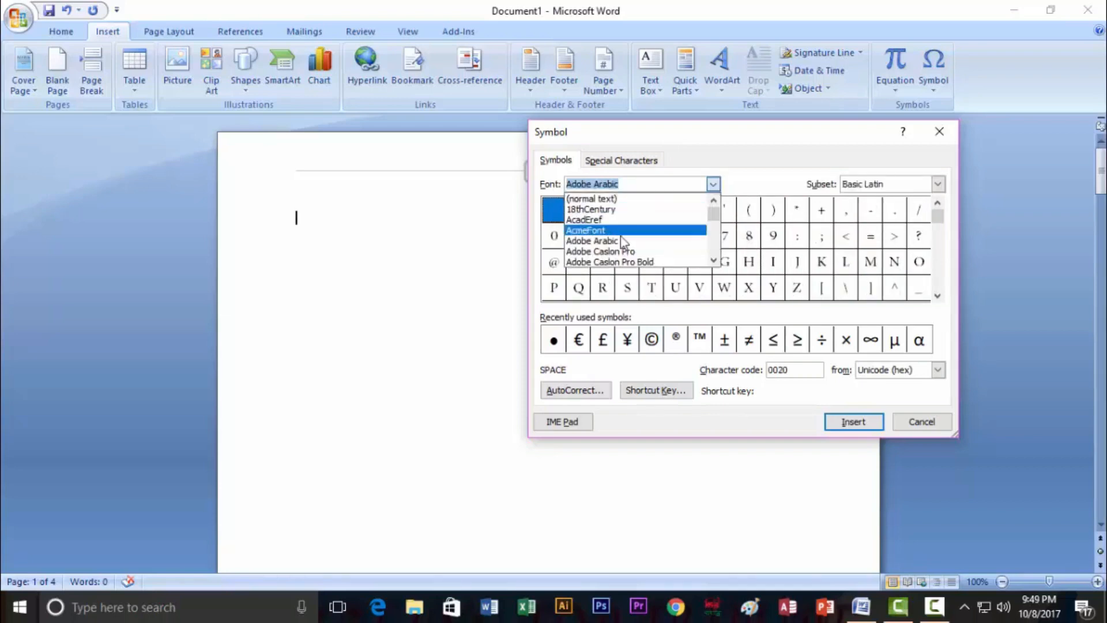
left_click(629, 248)
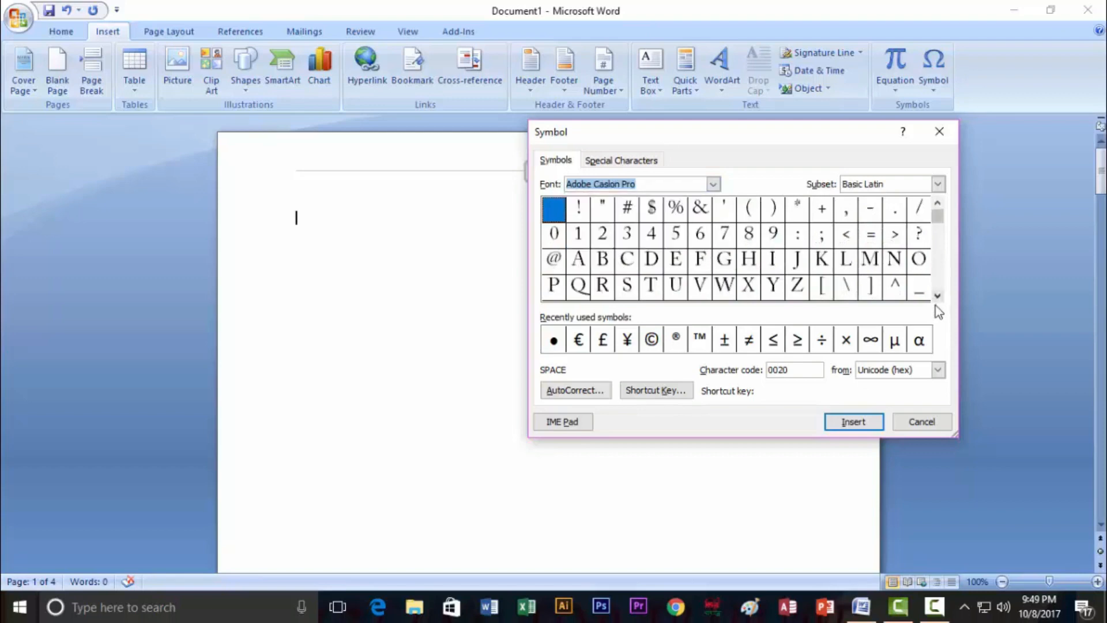
left_click_drag(938, 297, 938, 301)
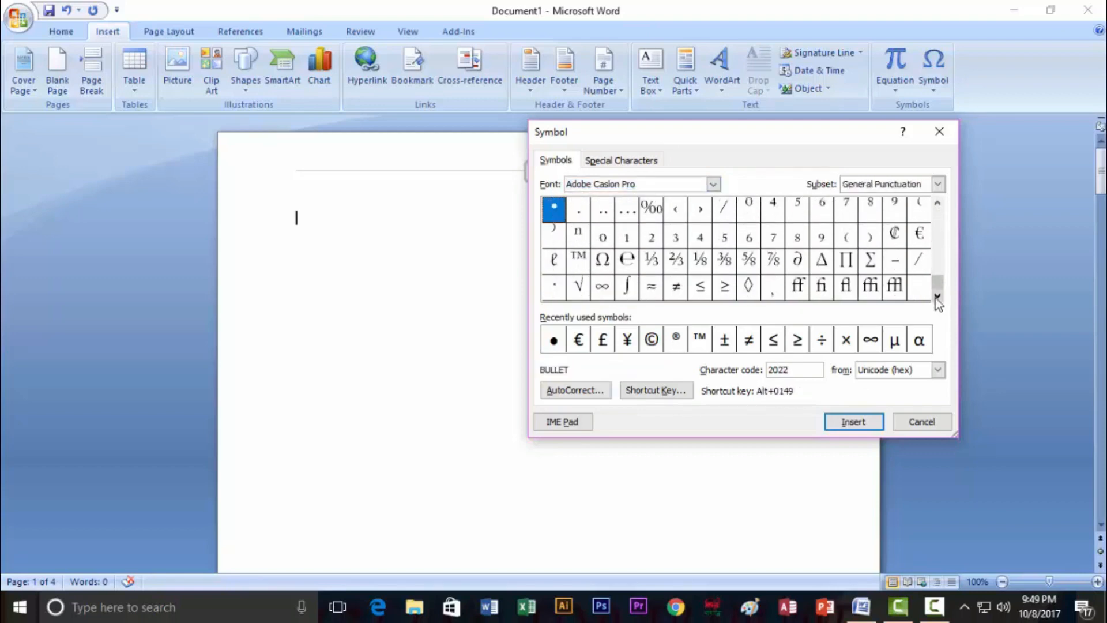
left_click(938, 187)
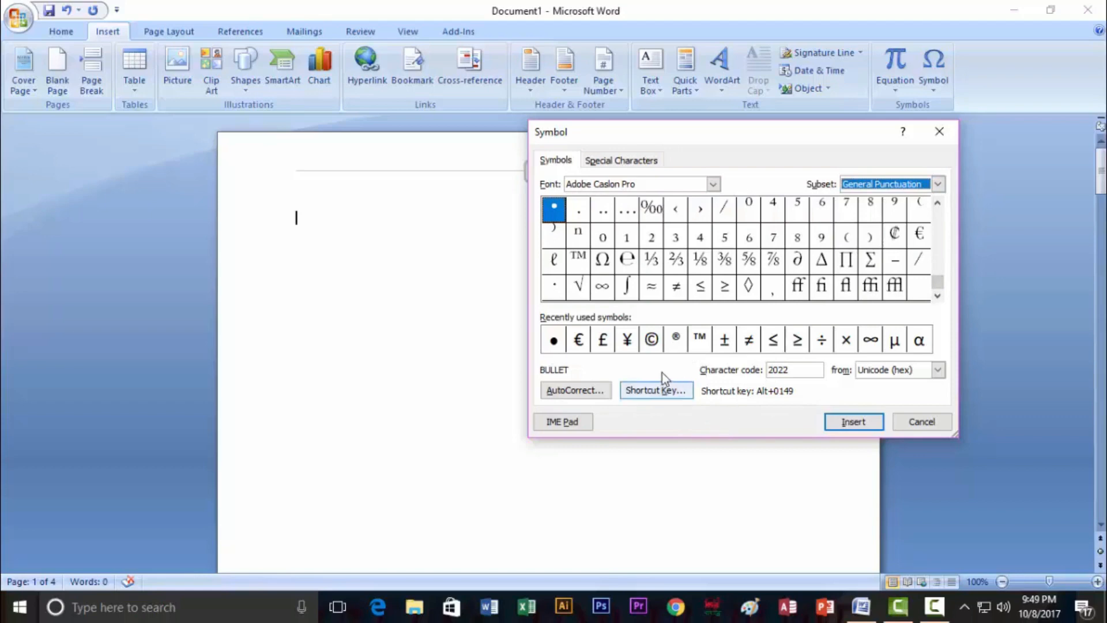
Insert the © from the recently used symbols and close the dialog
left_click(650, 341)
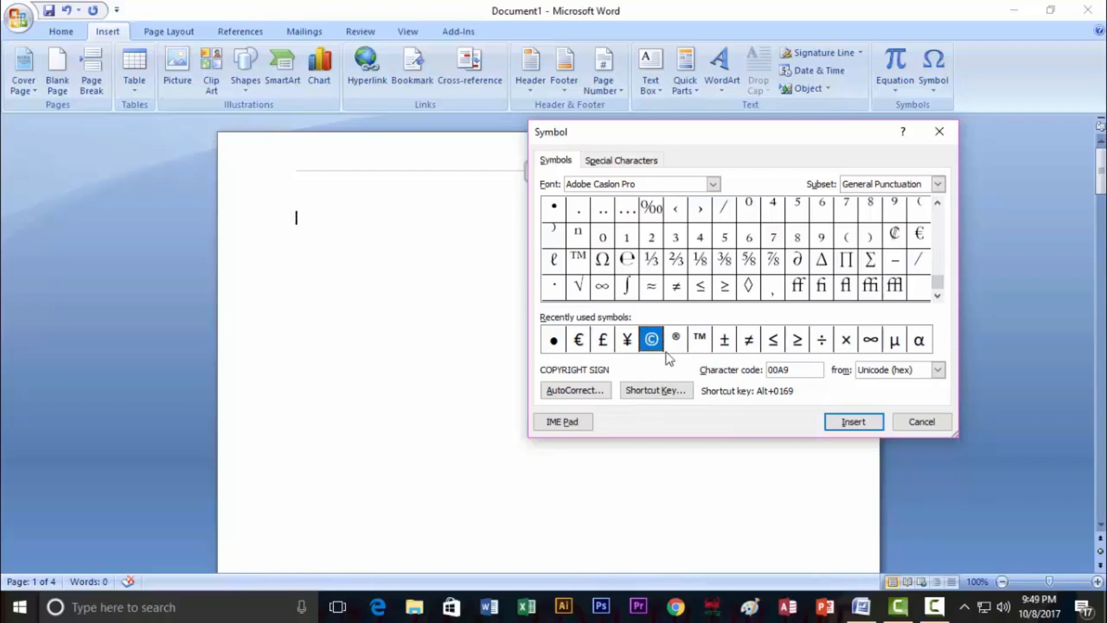
left_click(852, 427)
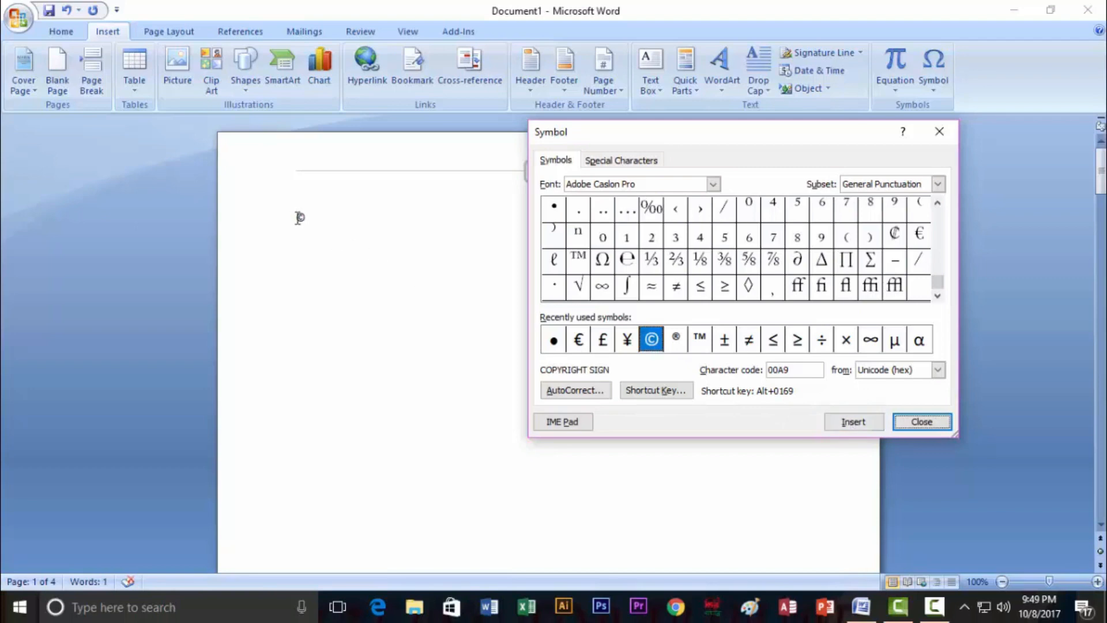
left_click(923, 423)
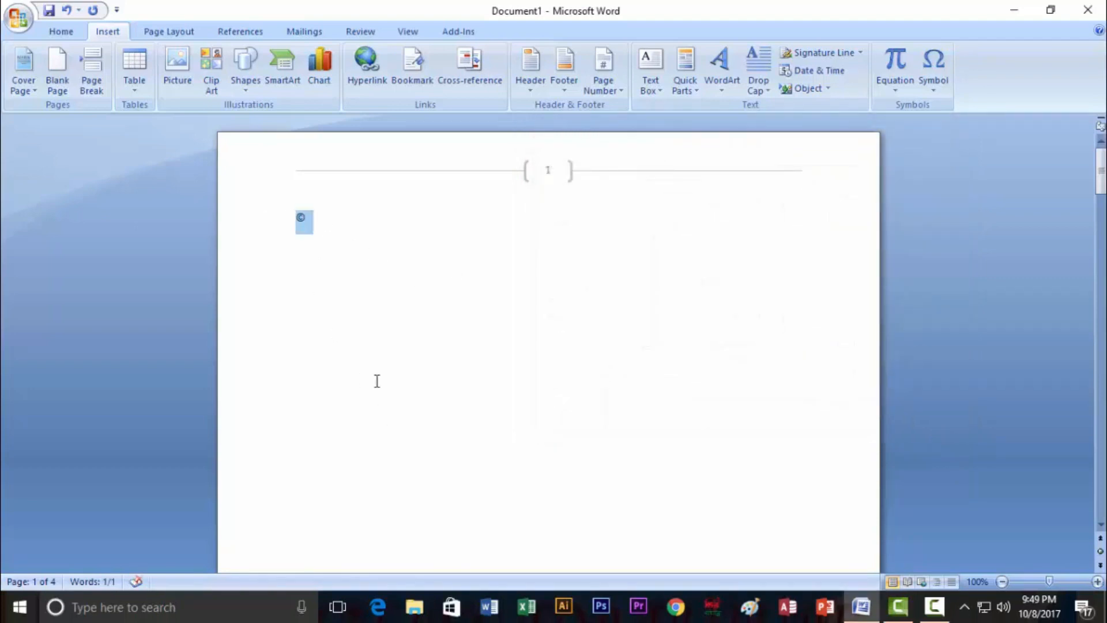
Set the copyright sign's font size to 48 point
left_click(78, 31)
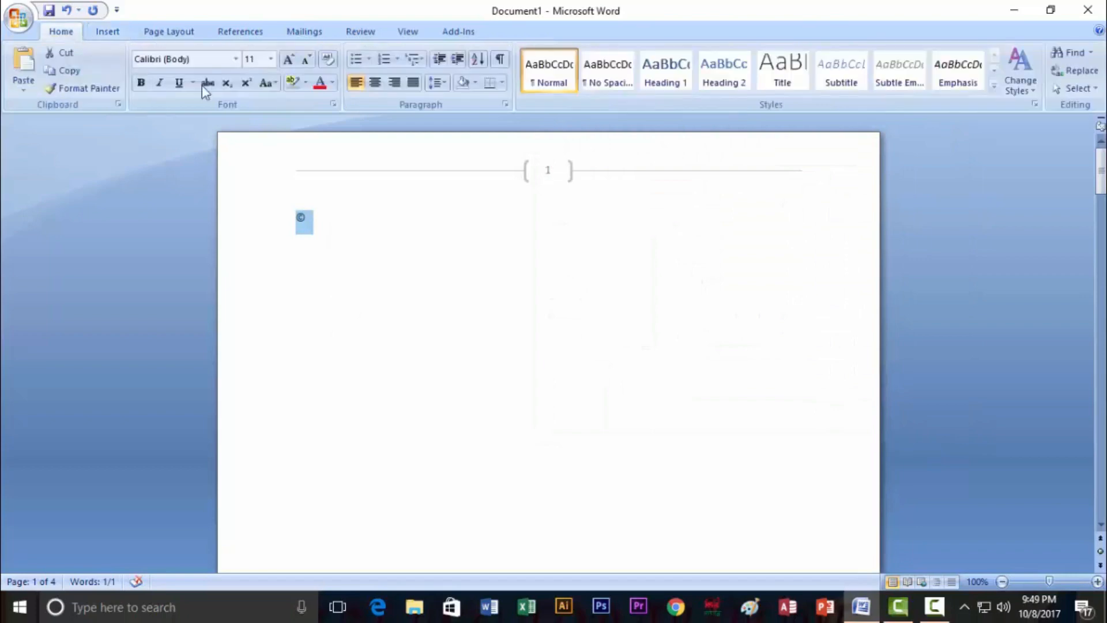
left_click(270, 60)
left_click(251, 269)
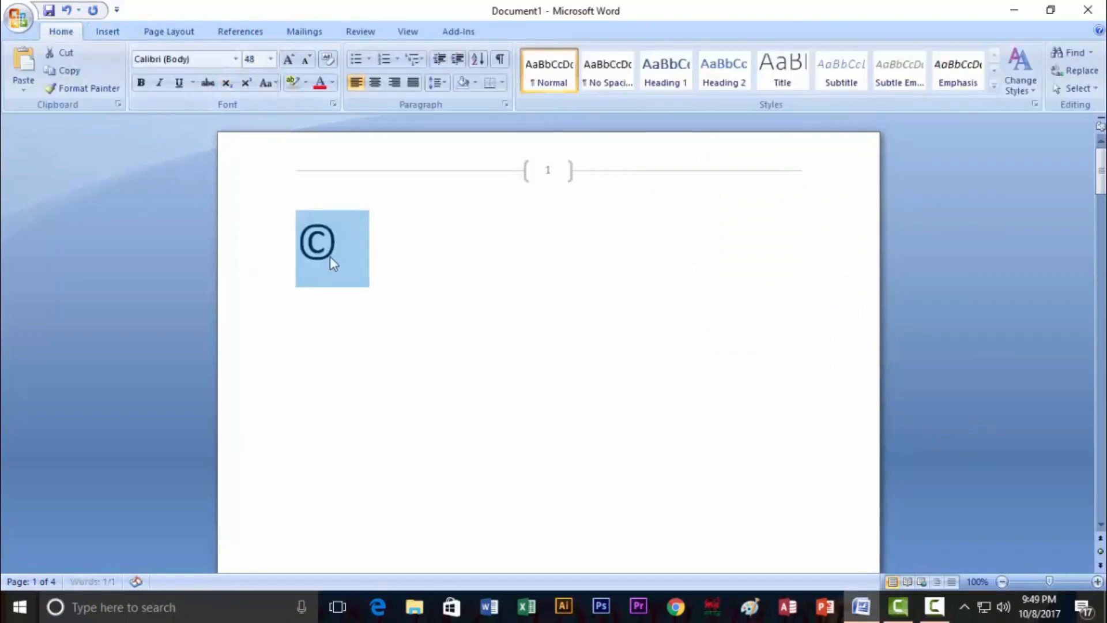
left_click(344, 252)
double_click(340, 248)
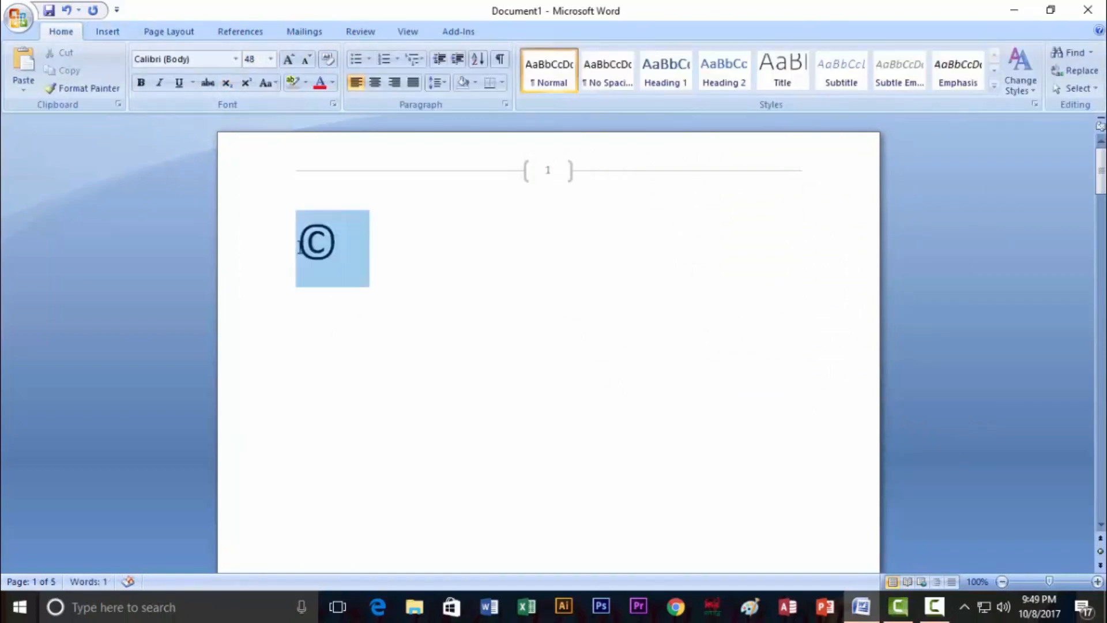
Colour the © dark red, then change it back to black
left_click(333, 83)
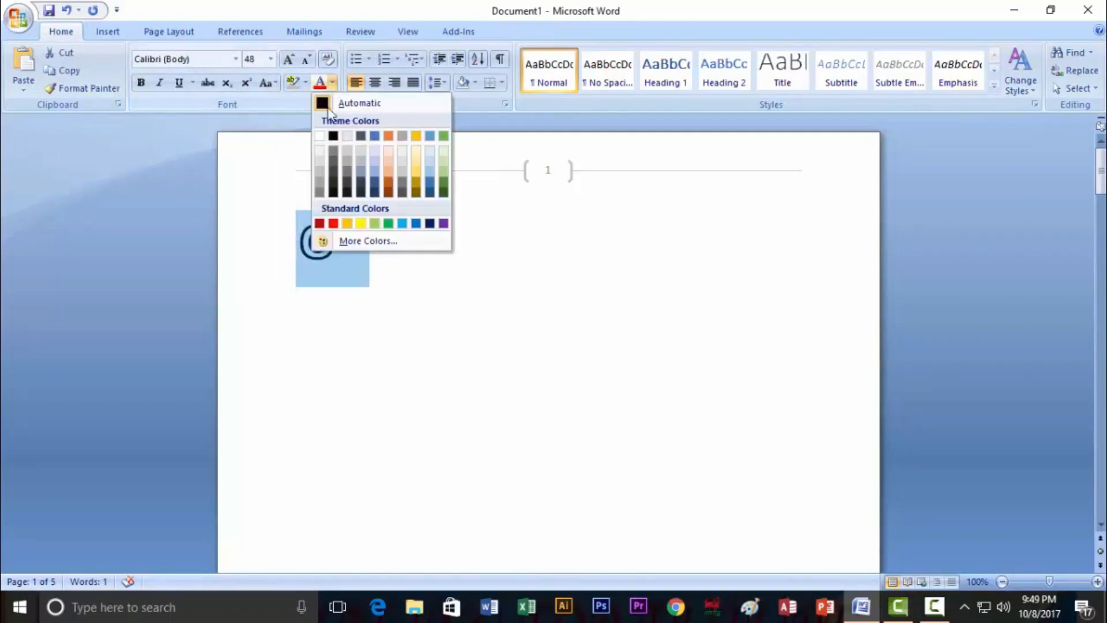
left_click(321, 222)
left_click(341, 249)
double_click(341, 248)
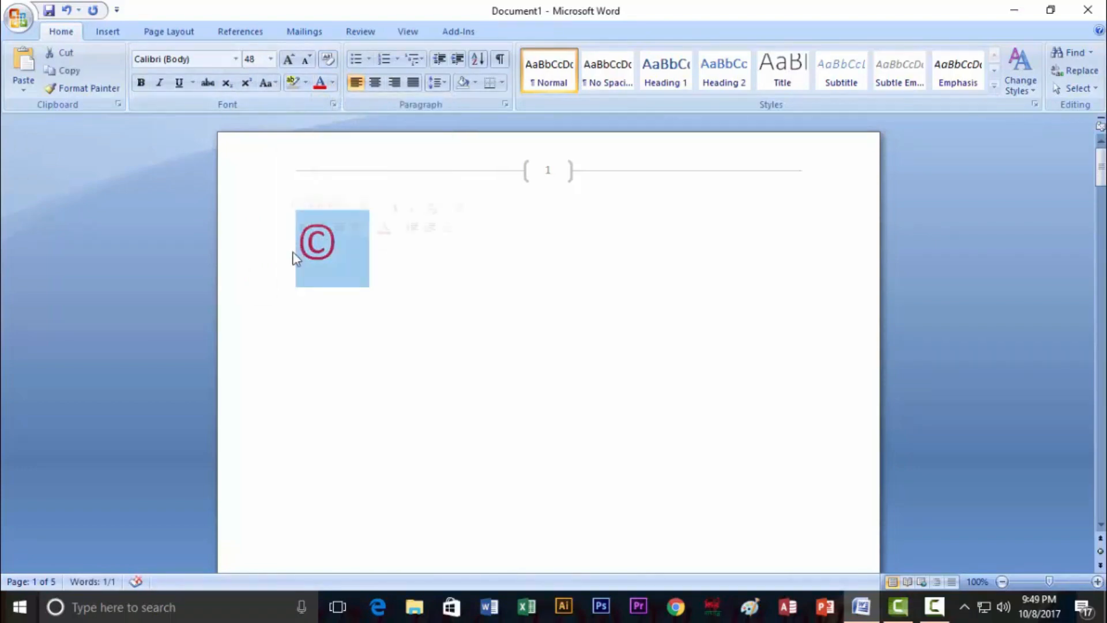
left_click(333, 83)
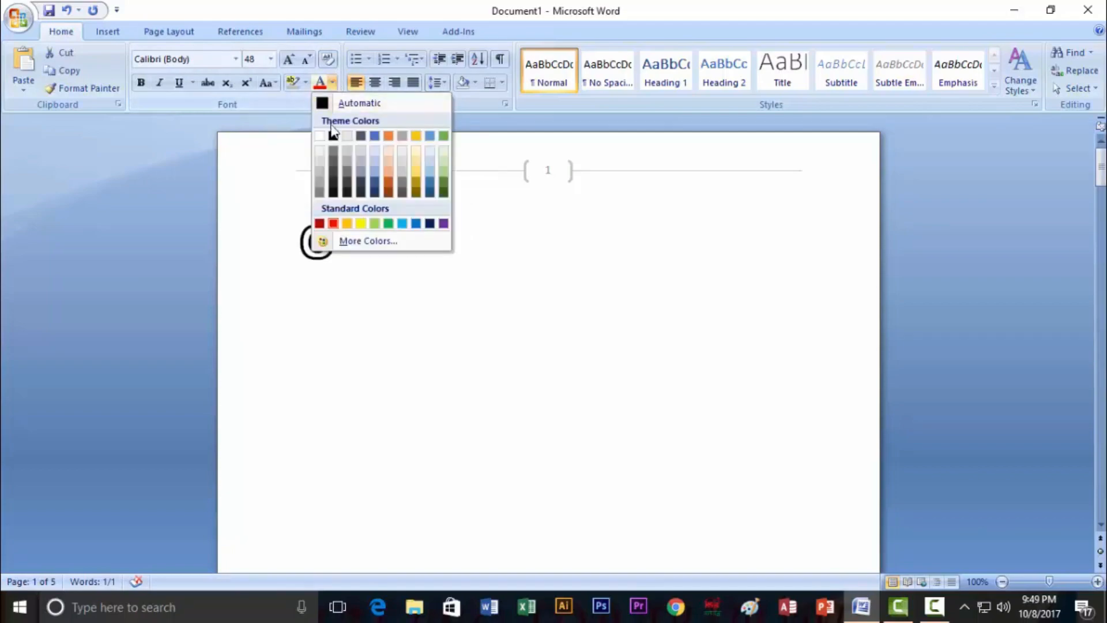
left_click(334, 165)
left_click(339, 256)
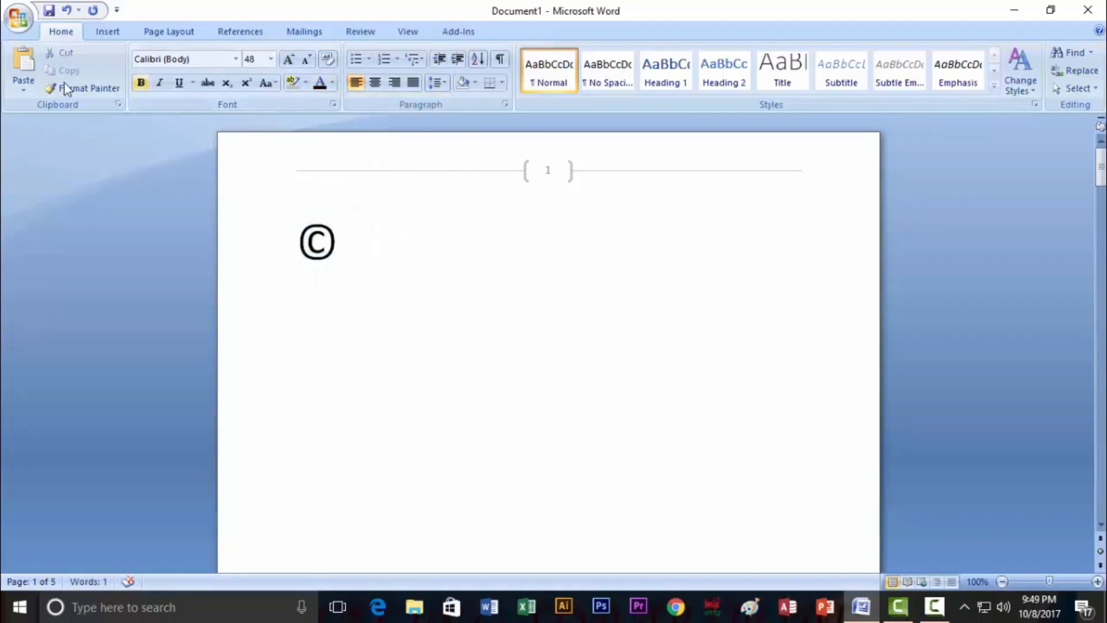